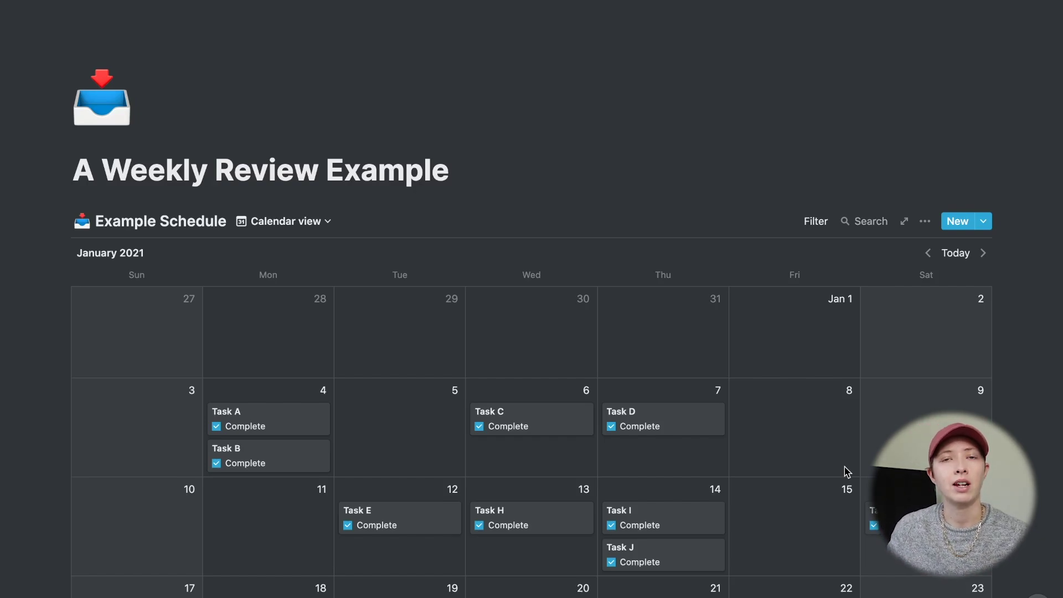
- Open Task A's page to check its Jan 4, 2021 date, unticked Archive and ticked Complete
scroll(366, 401, "down", 1)
scroll(367, 401, "down", 5)
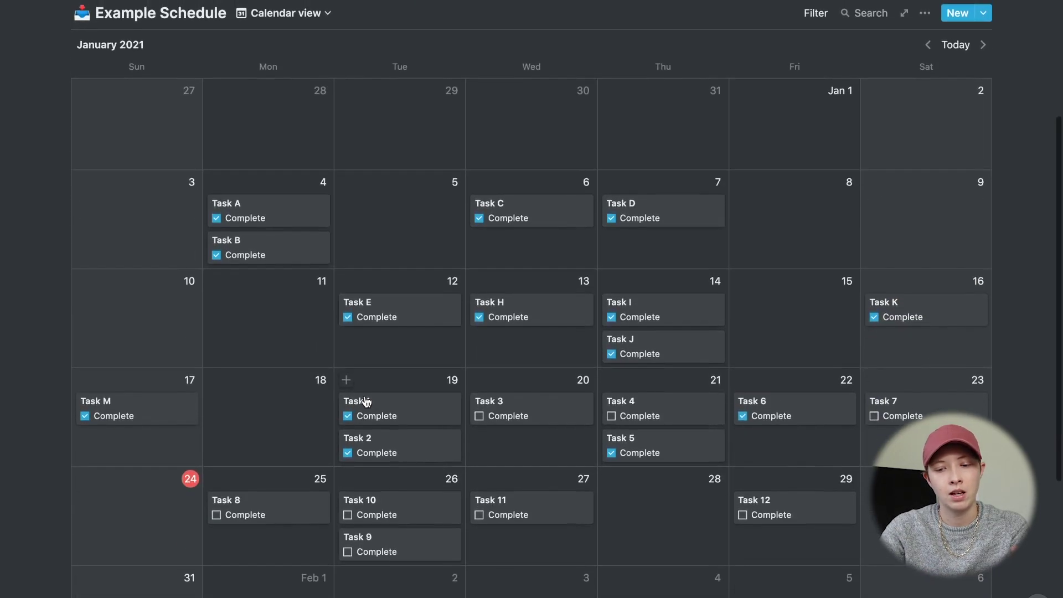
scroll(365, 399, "down", 1)
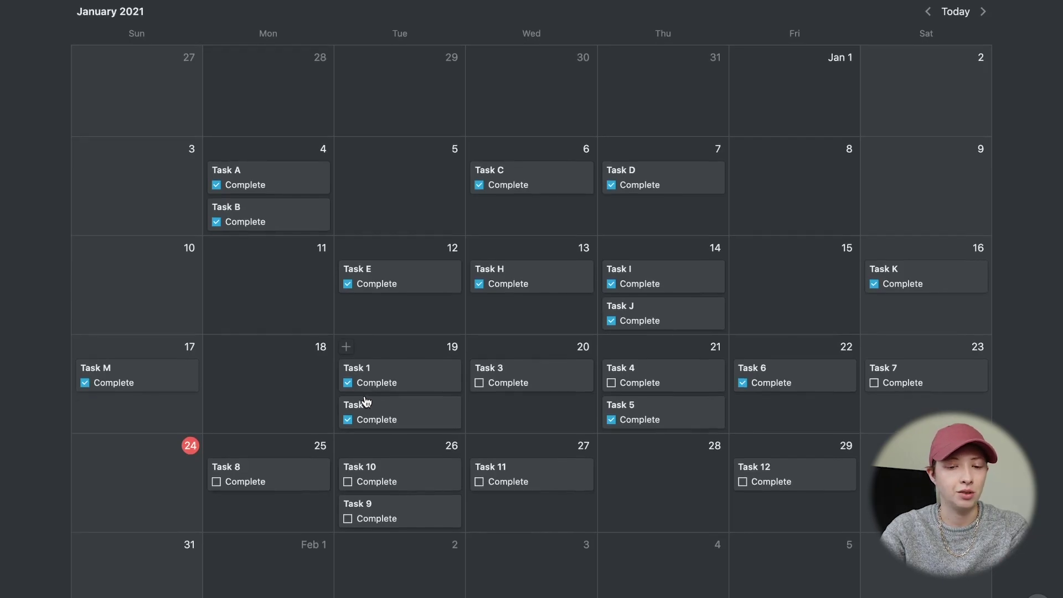
scroll(470, 268, "up", 1)
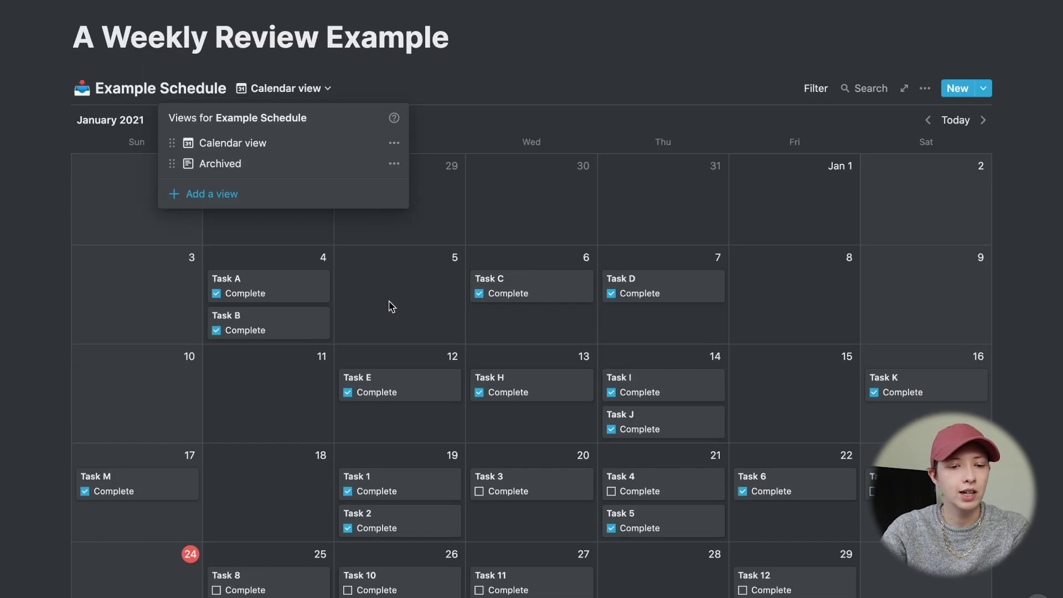
left_click(275, 294)
left_click(272, 293)
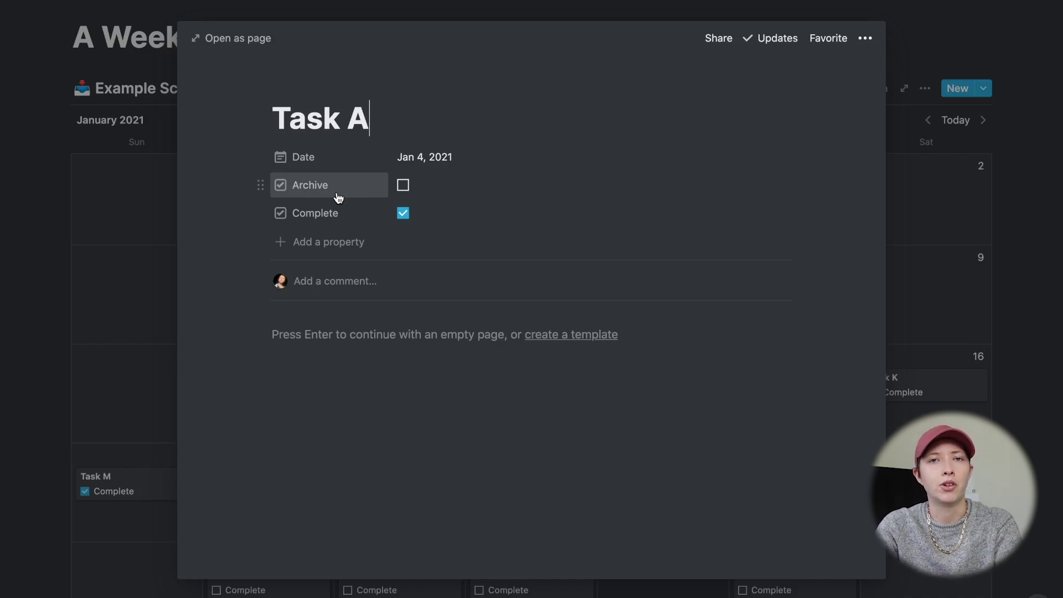
left_click(62, 215)
- Switch Example Schedule to the Archived view and review its Archive-checked filter and Date descending sort
left_click(306, 93)
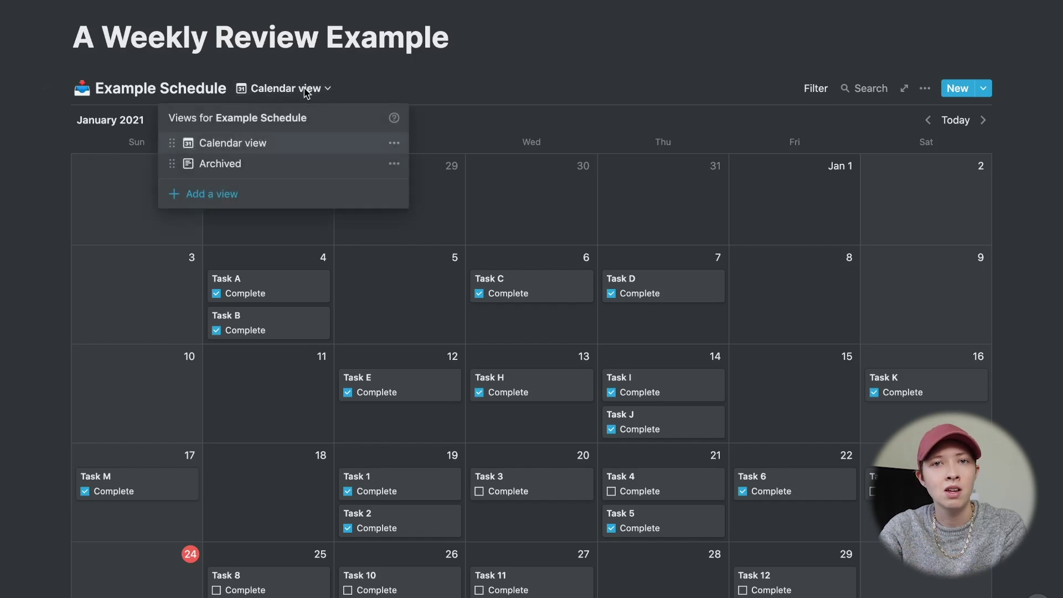
left_click(307, 163)
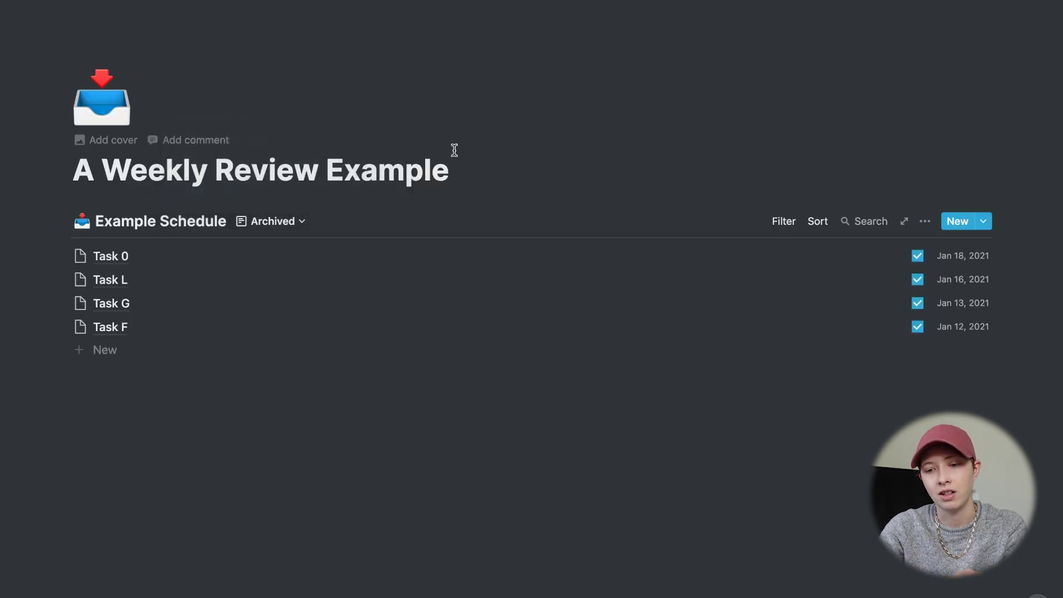
left_click(784, 221)
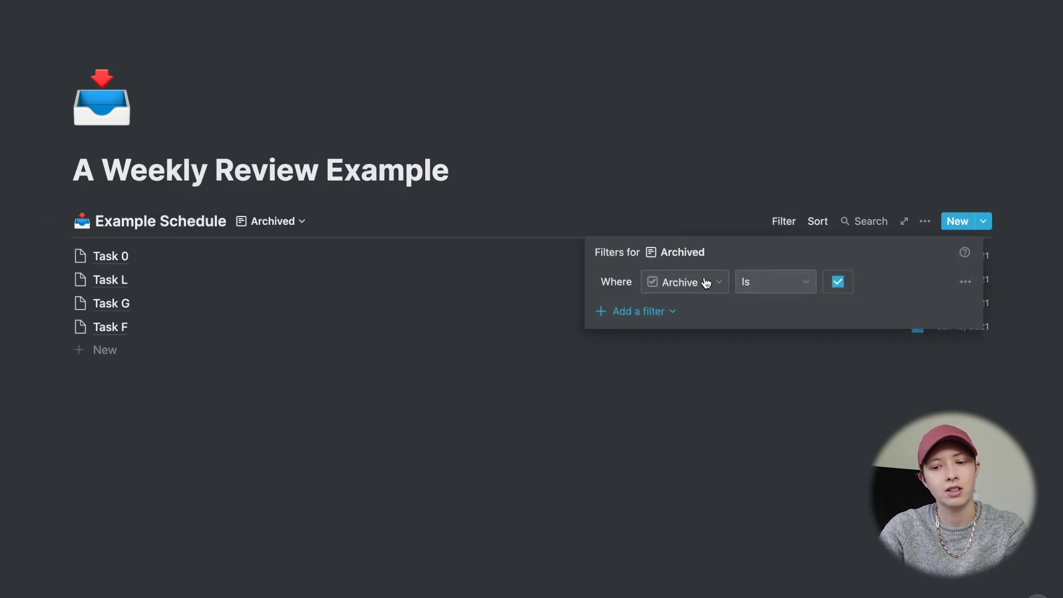
left_click(818, 224)
left_click(819, 226)
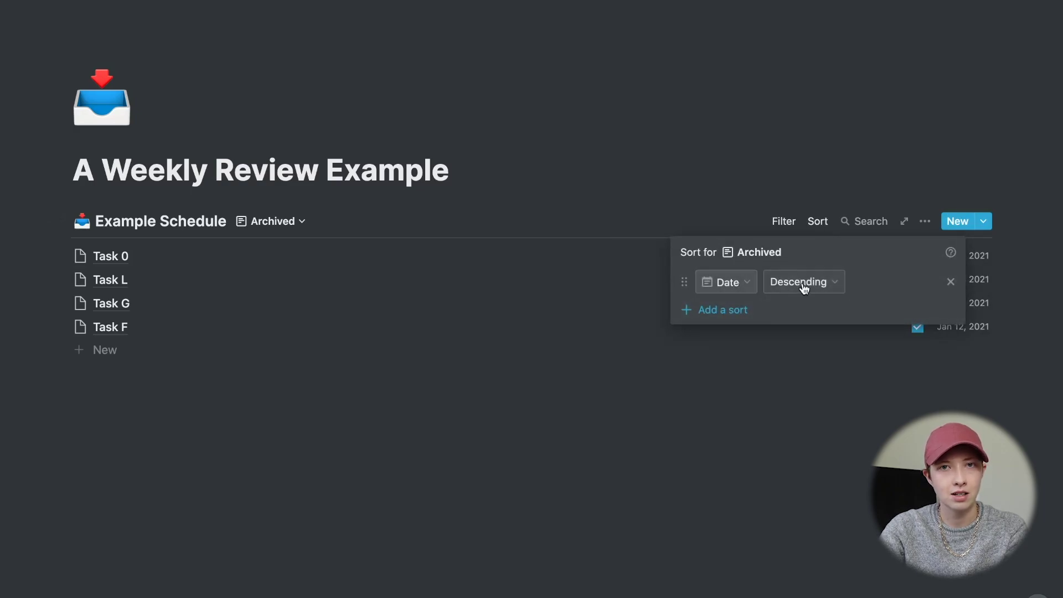
left_click(578, 300)
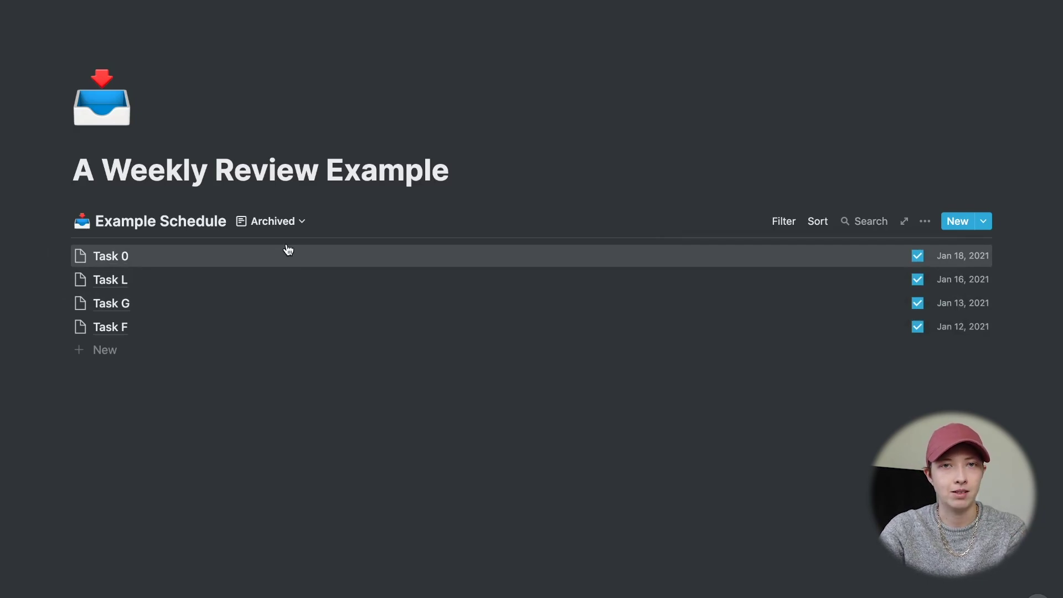
left_click(249, 224)
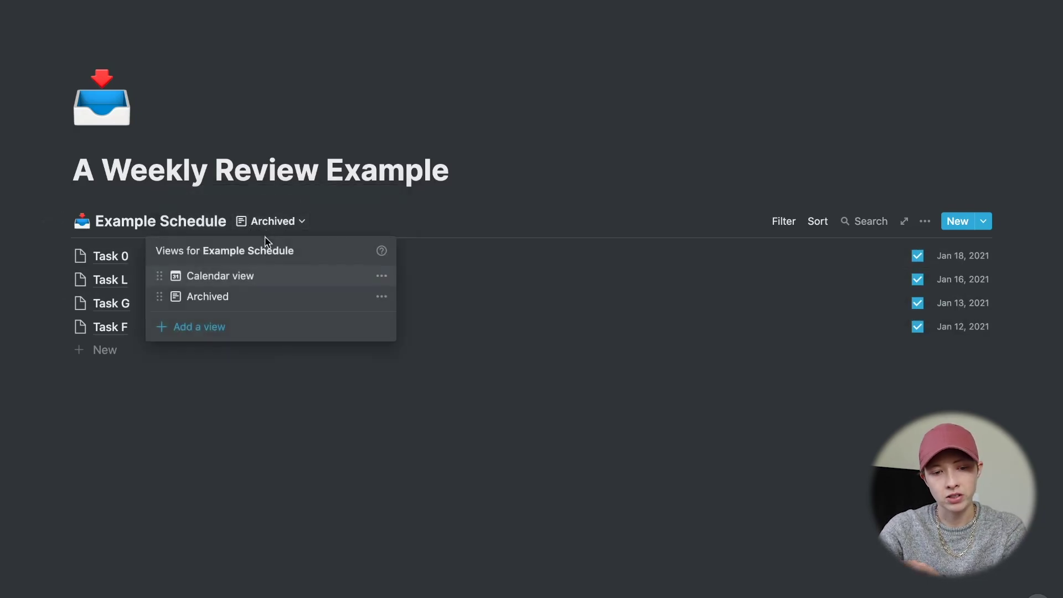
- Back in Calendar view, create an entry titled 'Weekly Review' on January 3
left_click(229, 277)
scroll(230, 279, "down", 5)
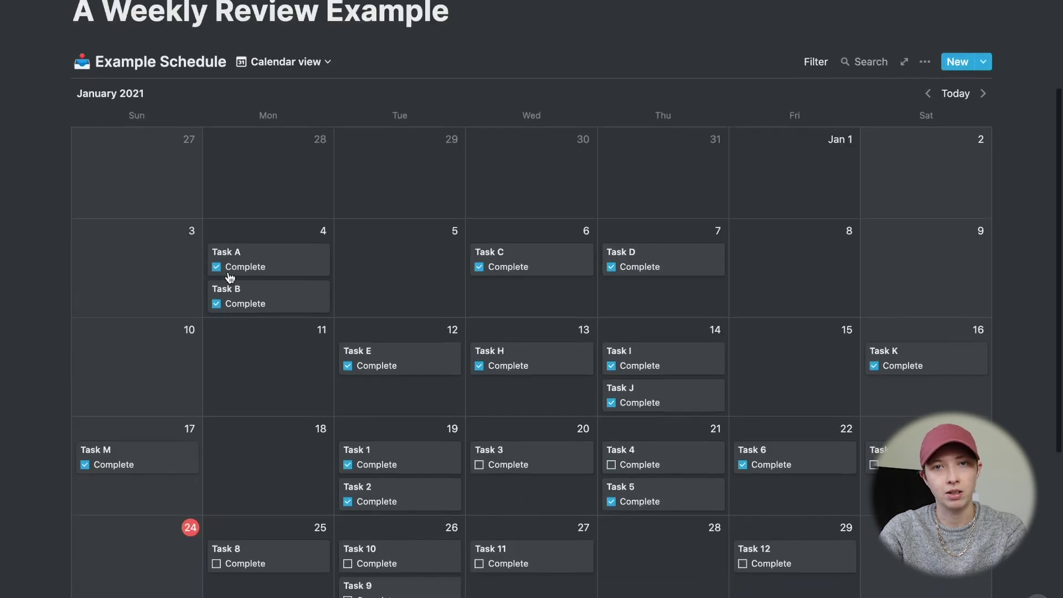
scroll(230, 277, "down", 1)
scroll(231, 277, "up", 2)
scroll(230, 276, "down", 2)
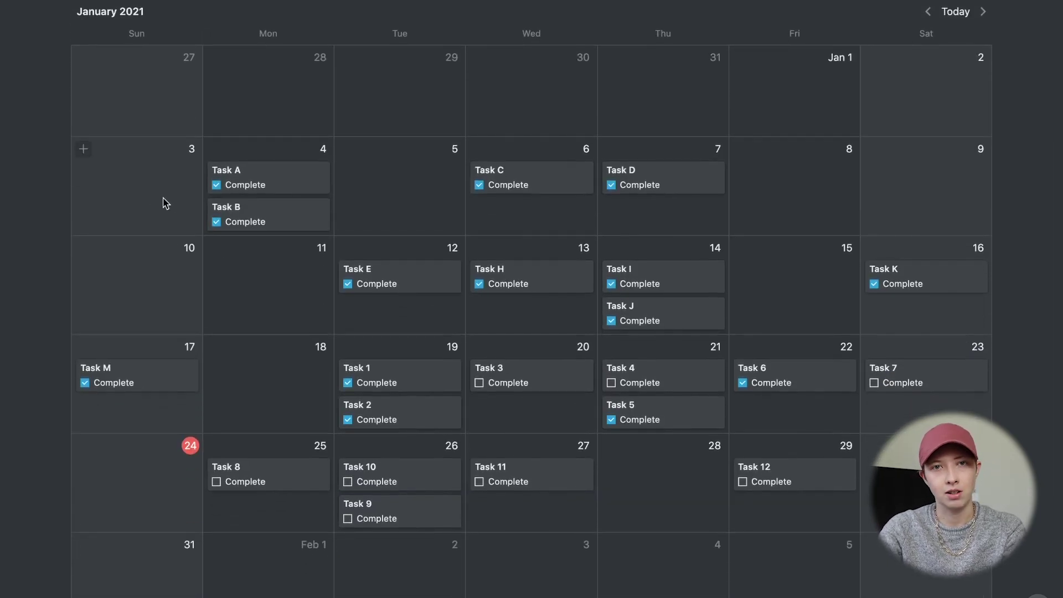
left_click(84, 151)
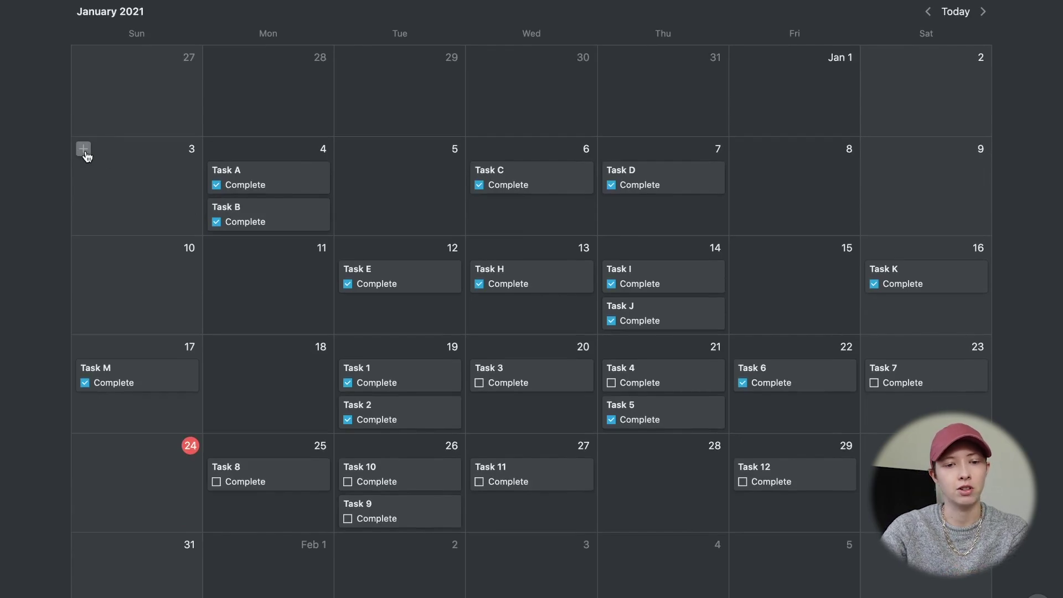
type("Wee")
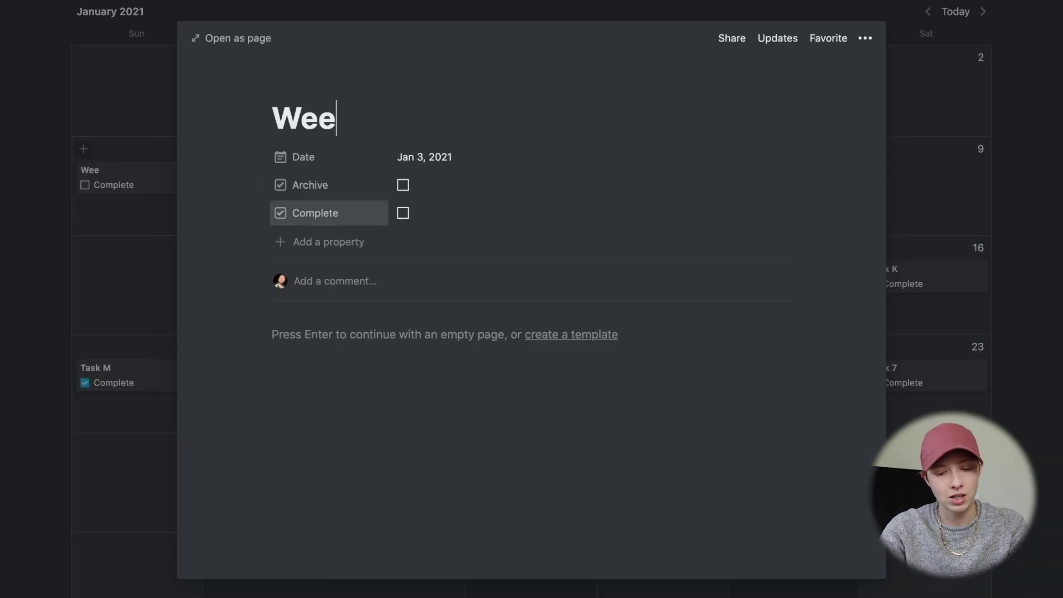
type("kly Review")
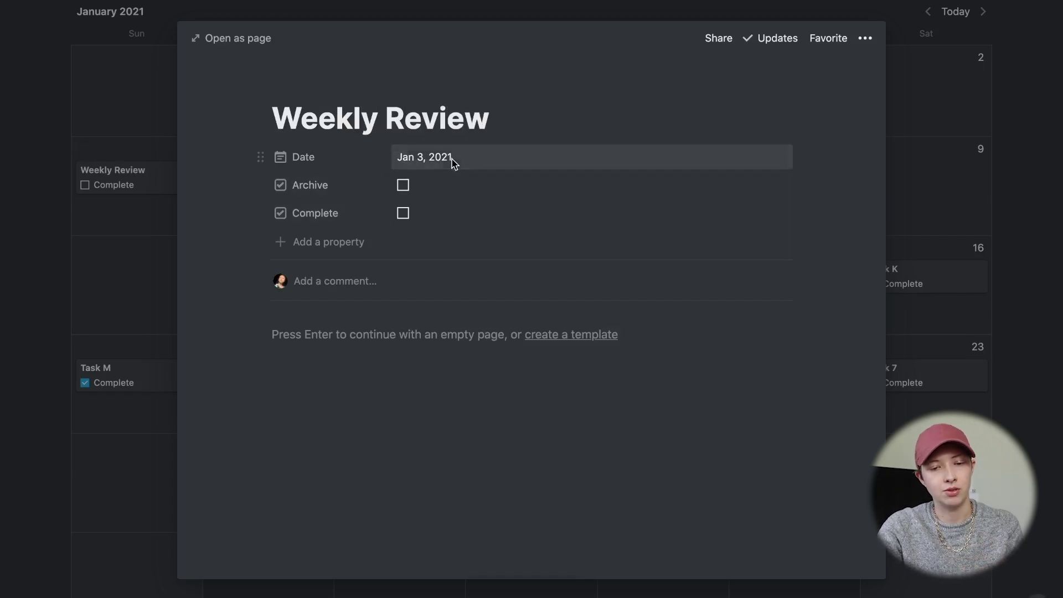
- Include a time on the entry's date and set it to 5:00 PM
left_click(453, 162)
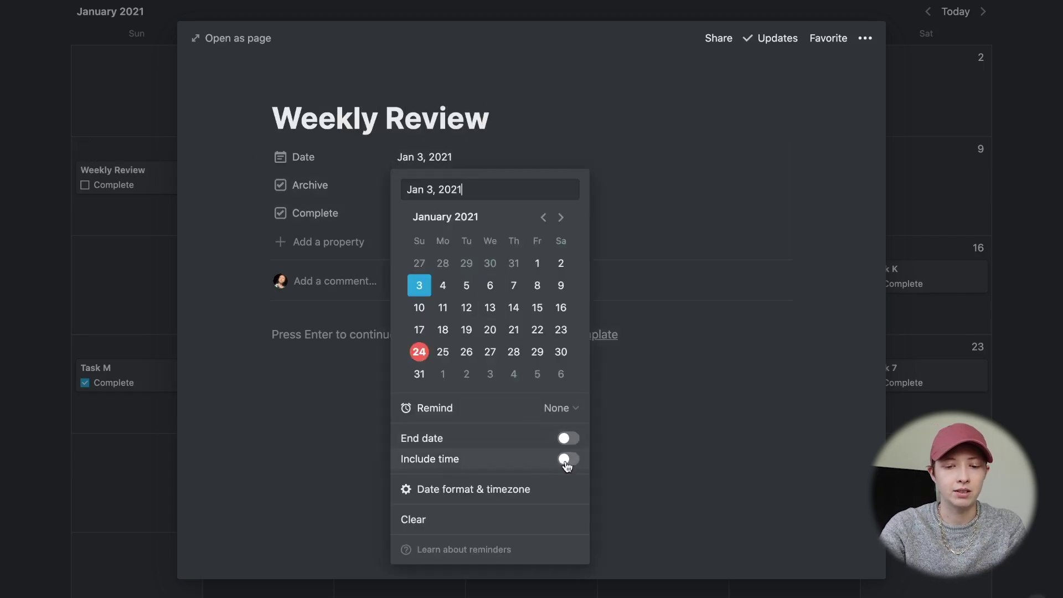
left_click(570, 463)
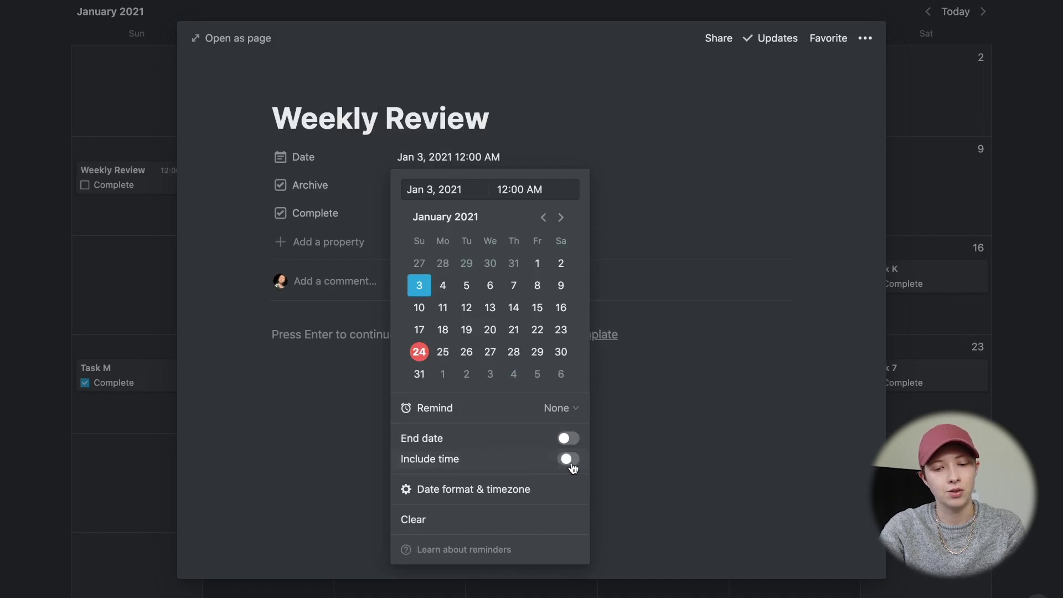
double_click(505, 190)
key("BackSpace")
type("5")
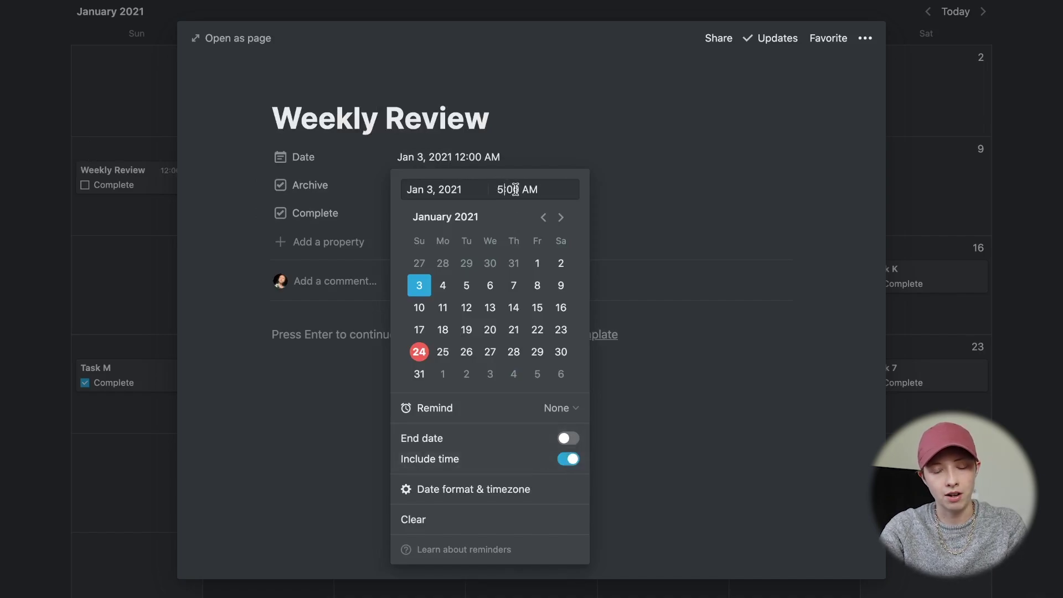
double_click(528, 189)
type("PM")
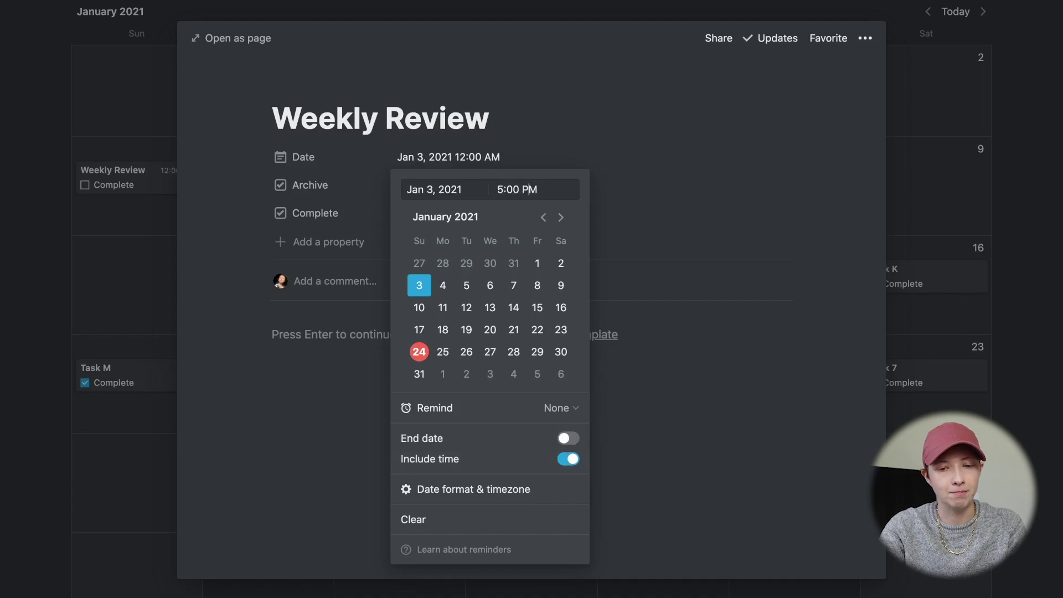
key("Return")
left_click(124, 178)
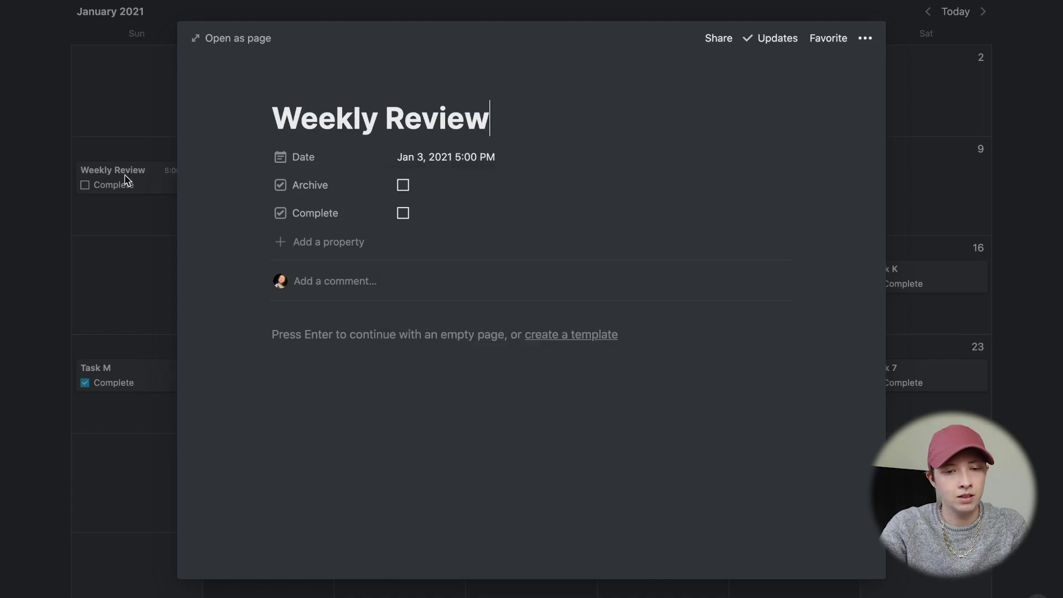
- Duplicate the Jan 3 Weekly Review entry into several copies
left_click(125, 179)
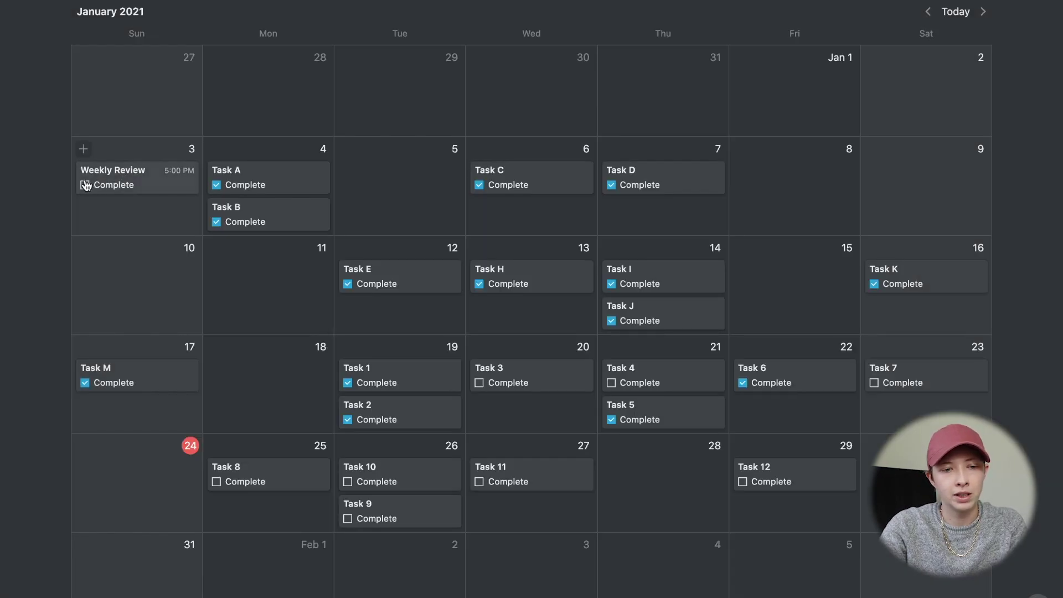
scroll(154, 463, "down", 2)
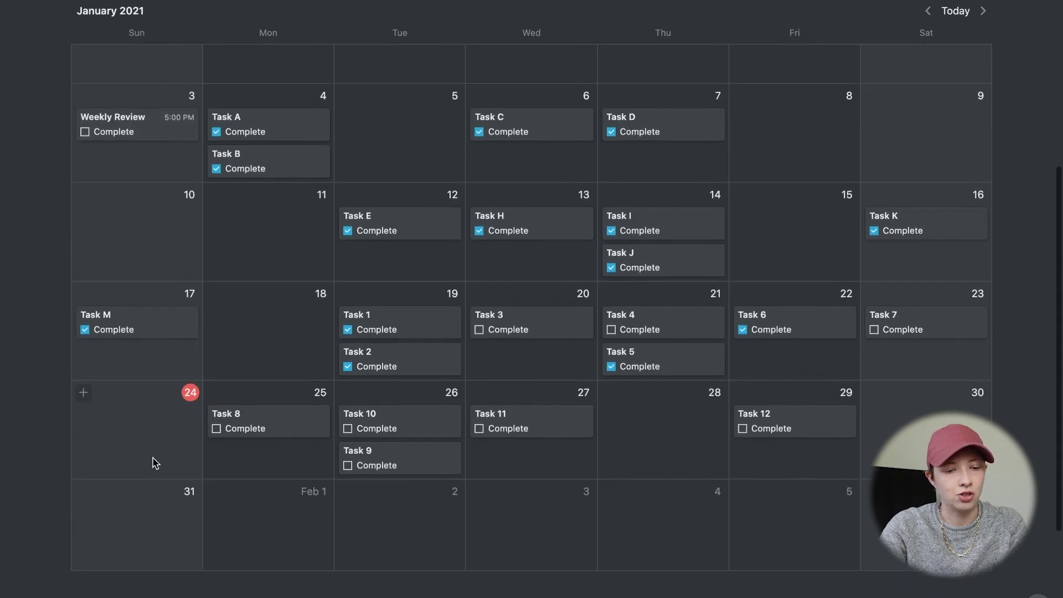
left_click_drag(54, 171, 149, 177)
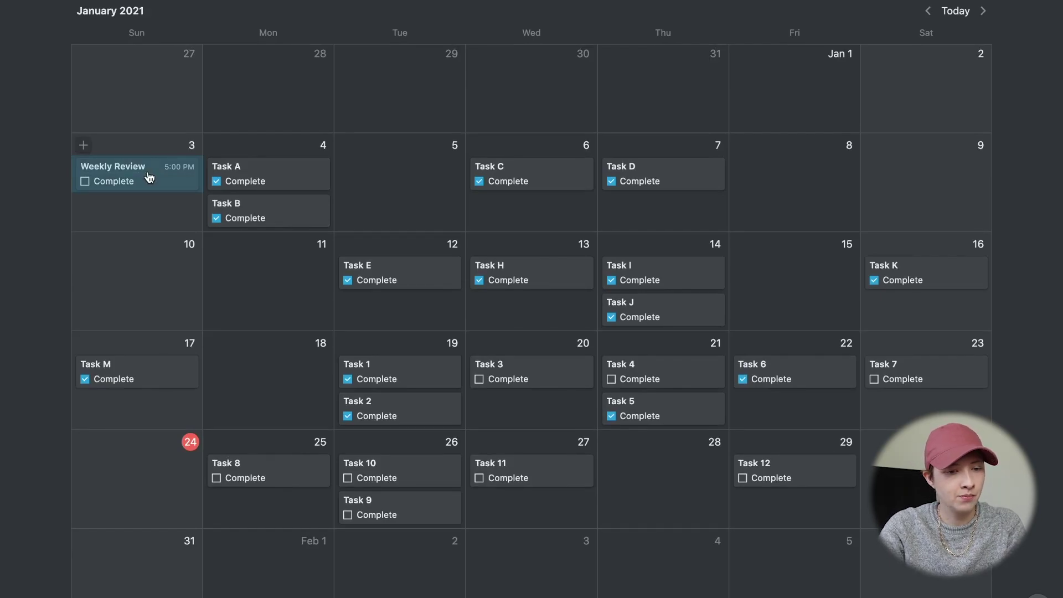
key("super+d")
key("super+d")
key("super+d")
key("super+d")
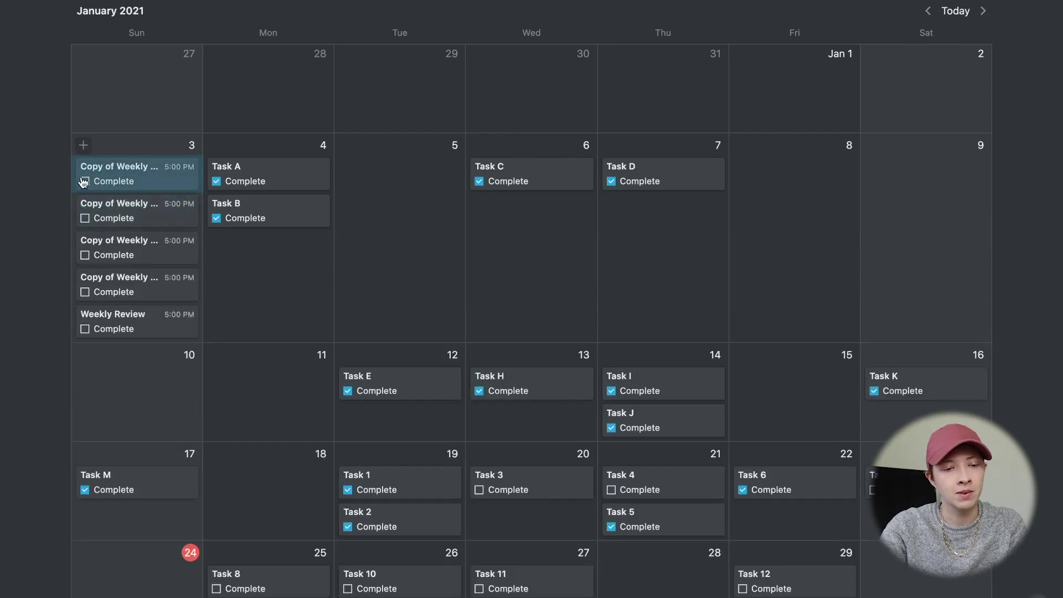
left_click(49, 173)
scroll(50, 173, "down", 2)
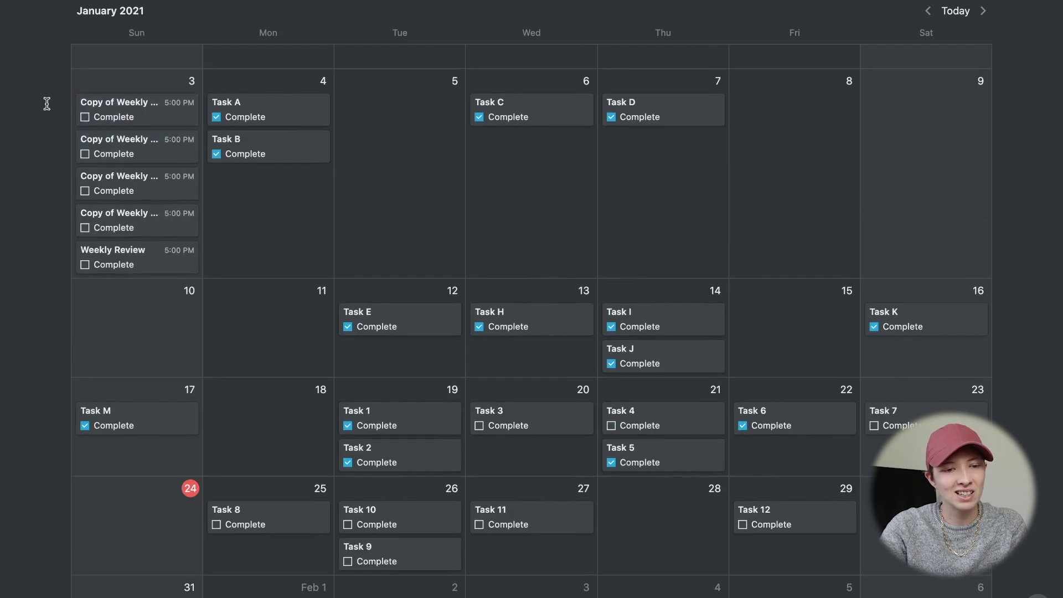
left_click_drag(47, 103, 138, 224)
left_click(38, 142)
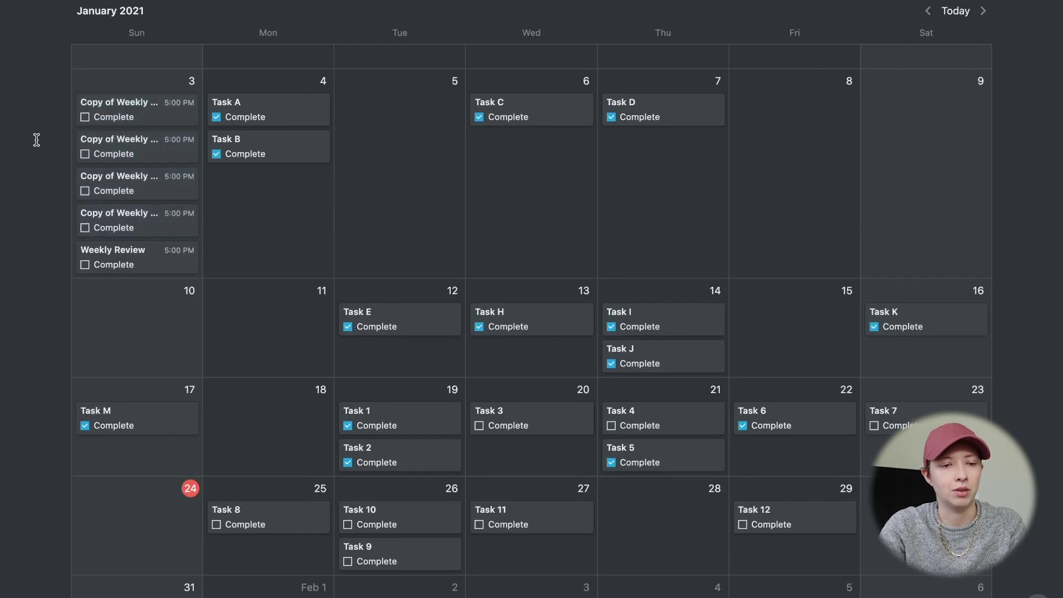
- Rename the selected copies from 'Copy of Weekly Review' to 'Weekly Review'
left_click(124, 101)
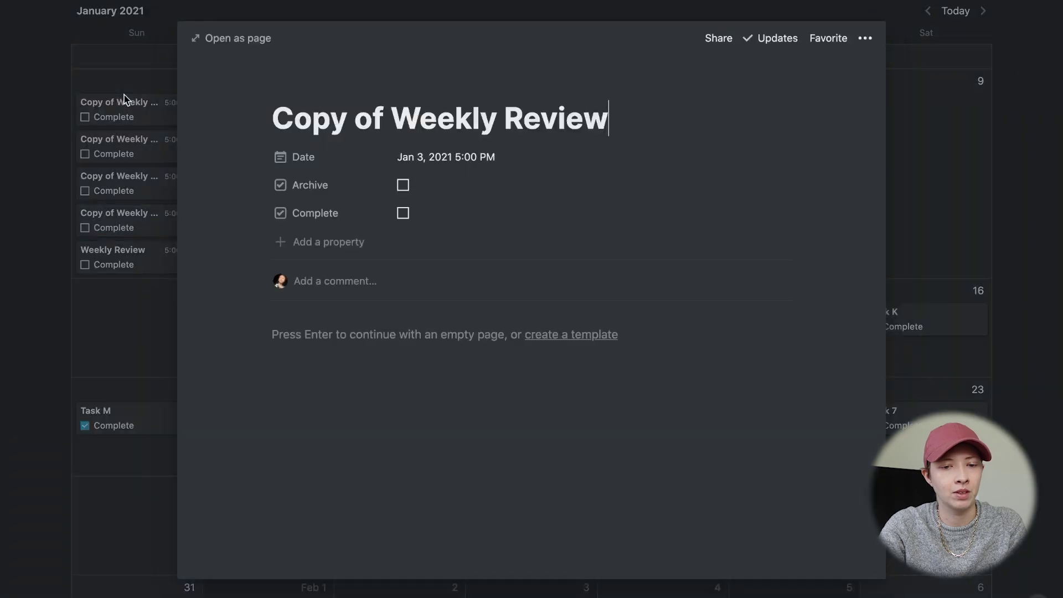
left_click(157, 136)
left_click_drag(44, 116, 139, 225)
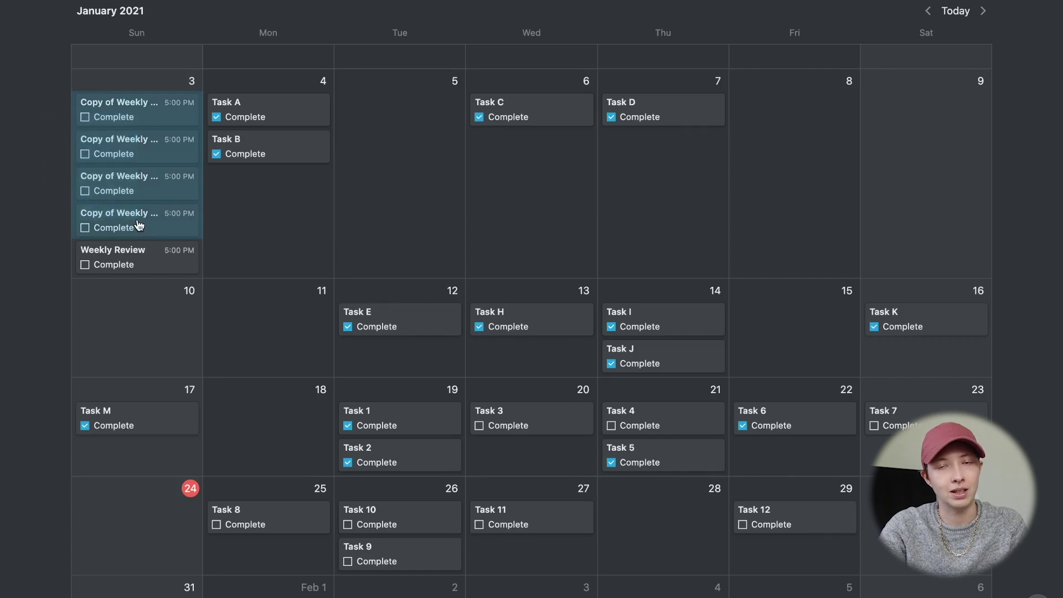
right_click(139, 224)
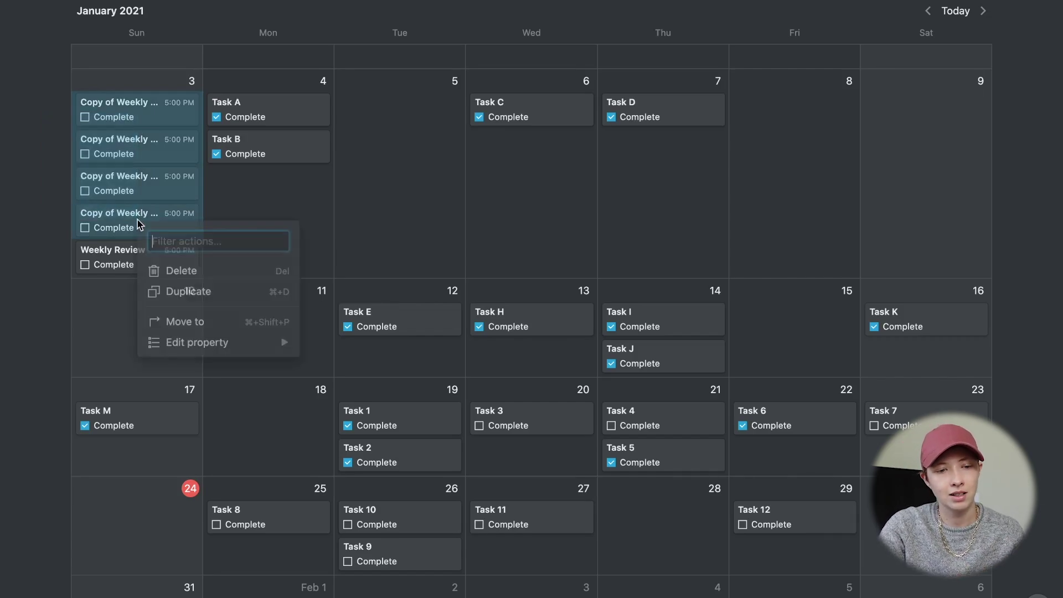
mouse_move(229, 340)
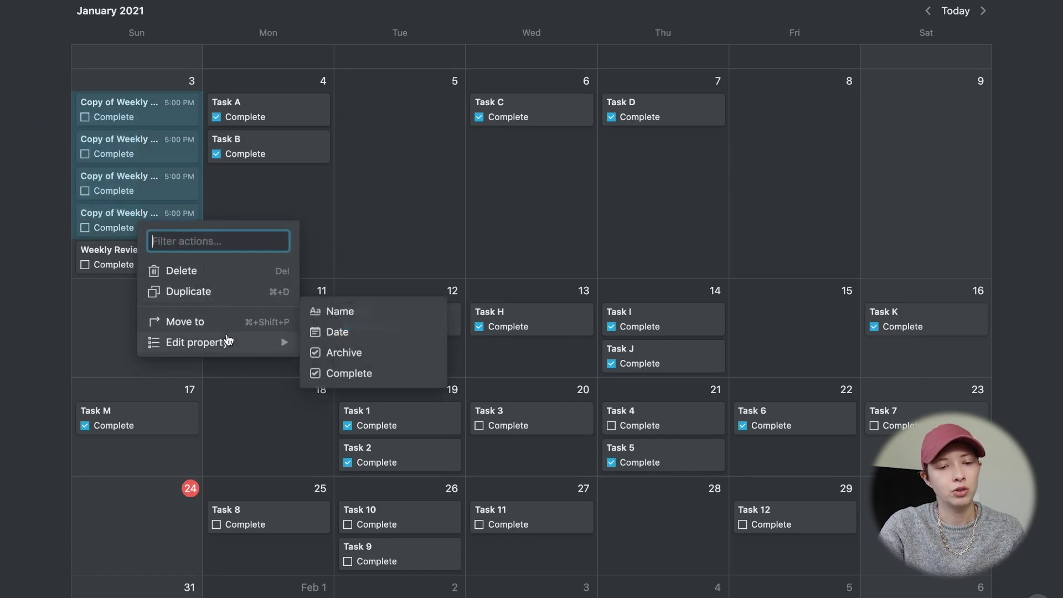
left_click(361, 316)
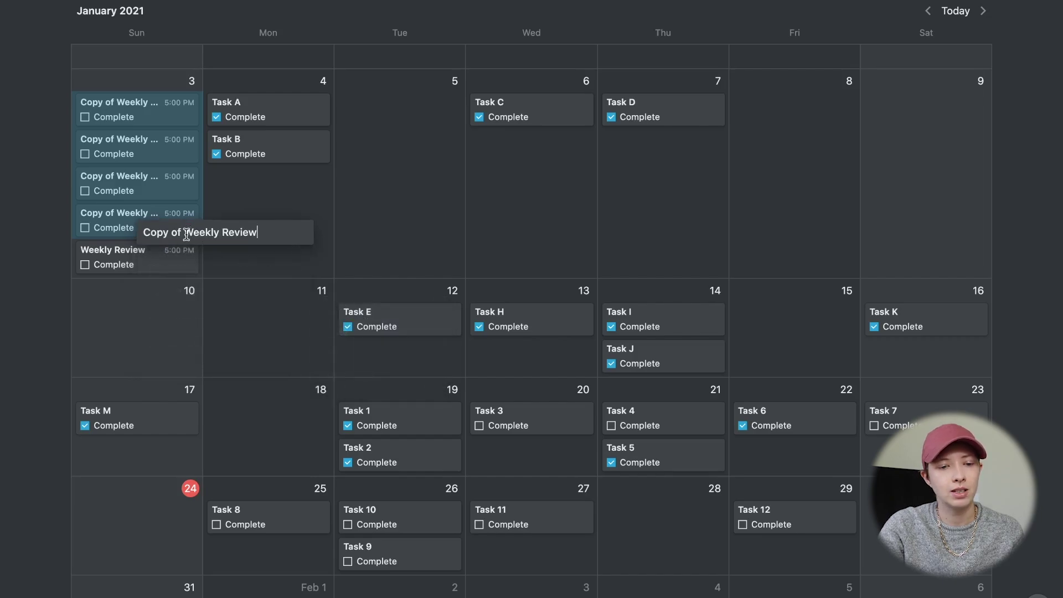
left_click_drag(184, 232, 143, 232)
key("BackSpace")
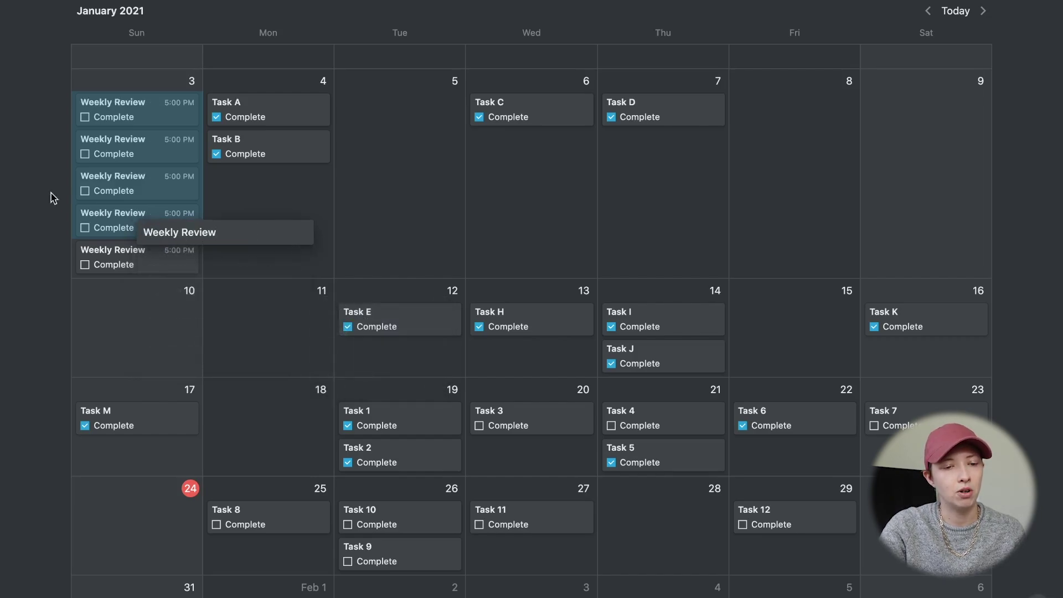
left_click(47, 190)
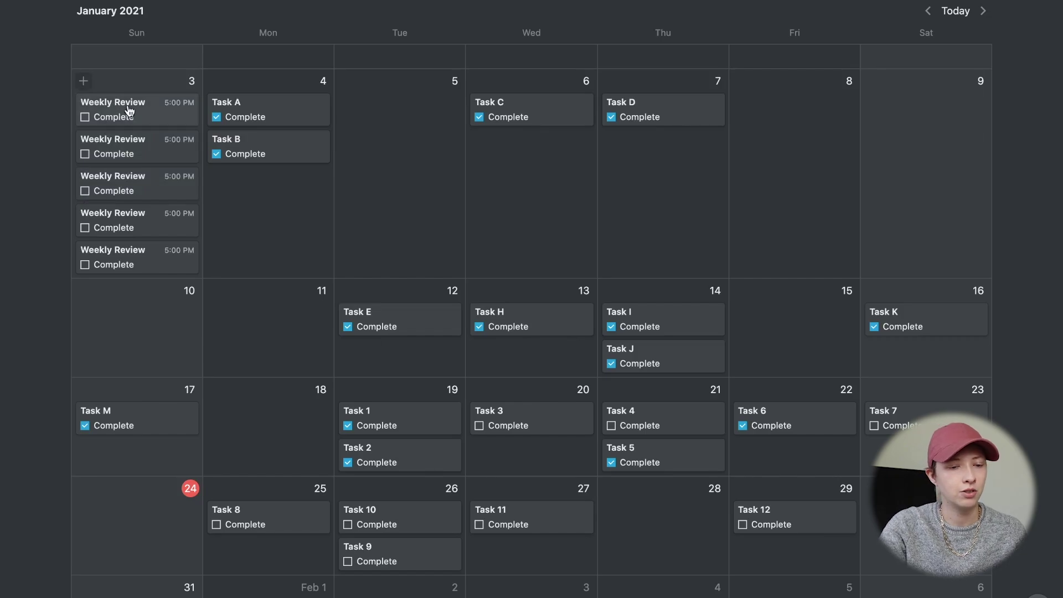
- Move Weekly Review entries from Jan 3 onto Jan 10 and Jan 17
left_click_drag(131, 116, 126, 316)
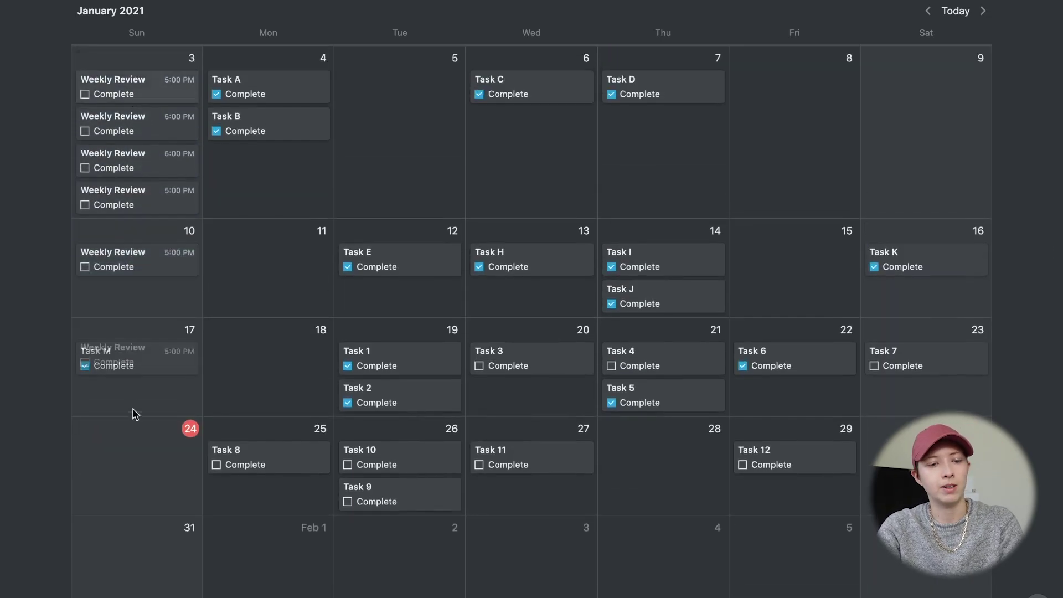
left_click_drag(134, 414, 138, 365)
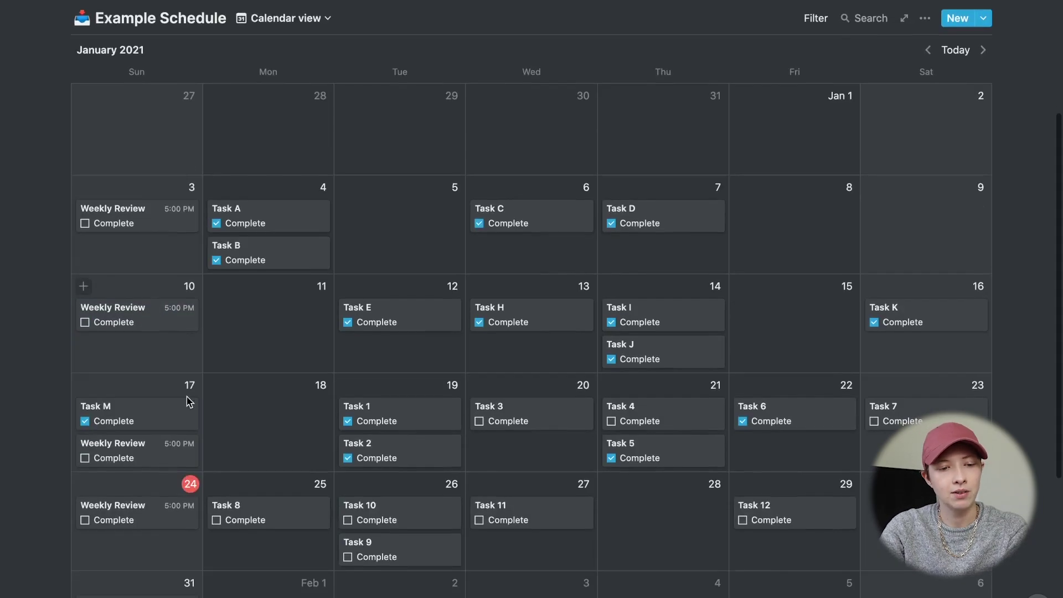
scroll(188, 403, "down", 1)
- Create a new Example Schedule template titled 'Weekly Review Template', opened as a page
scroll(188, 403, "up", 3)
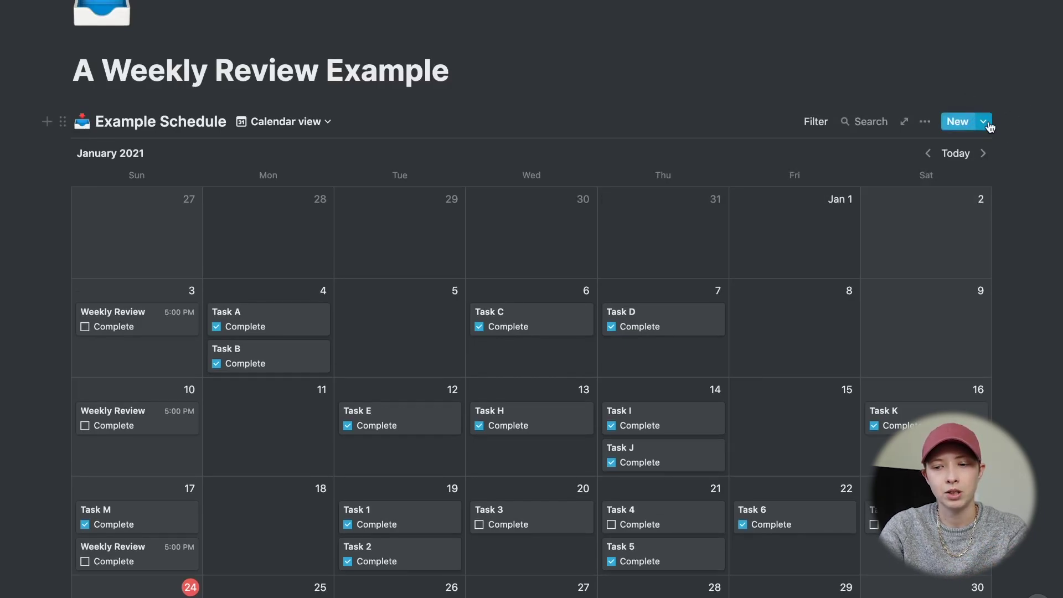
left_click(985, 124)
left_click(851, 218)
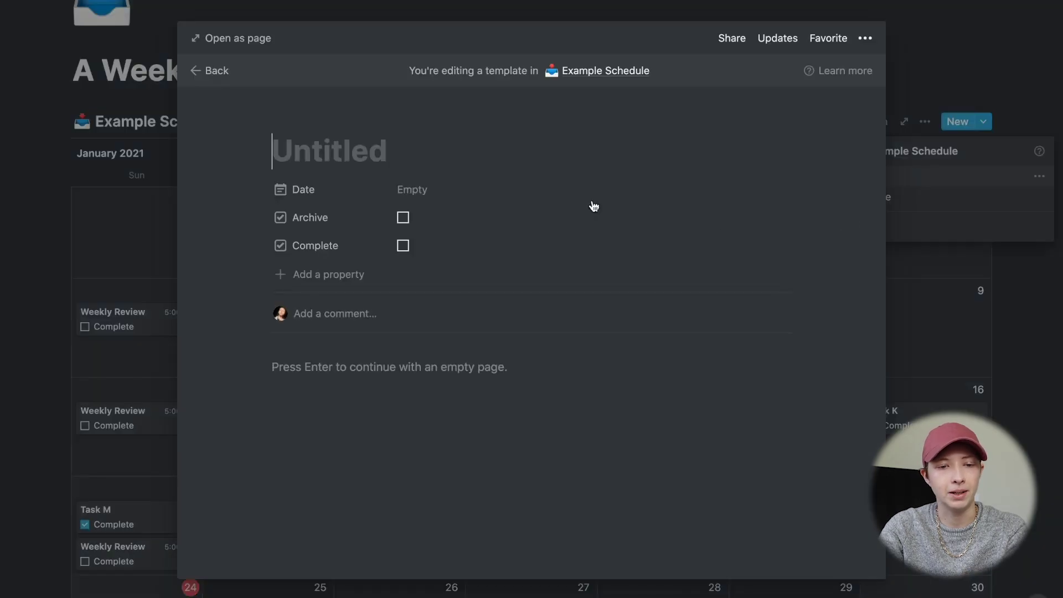
left_click(221, 37)
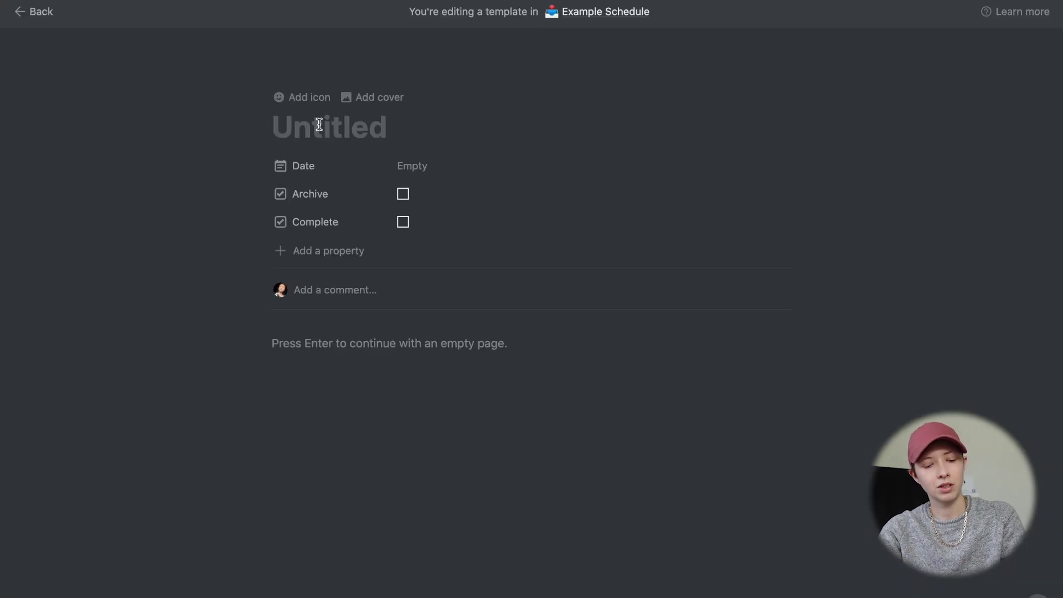
type("Weekly ")
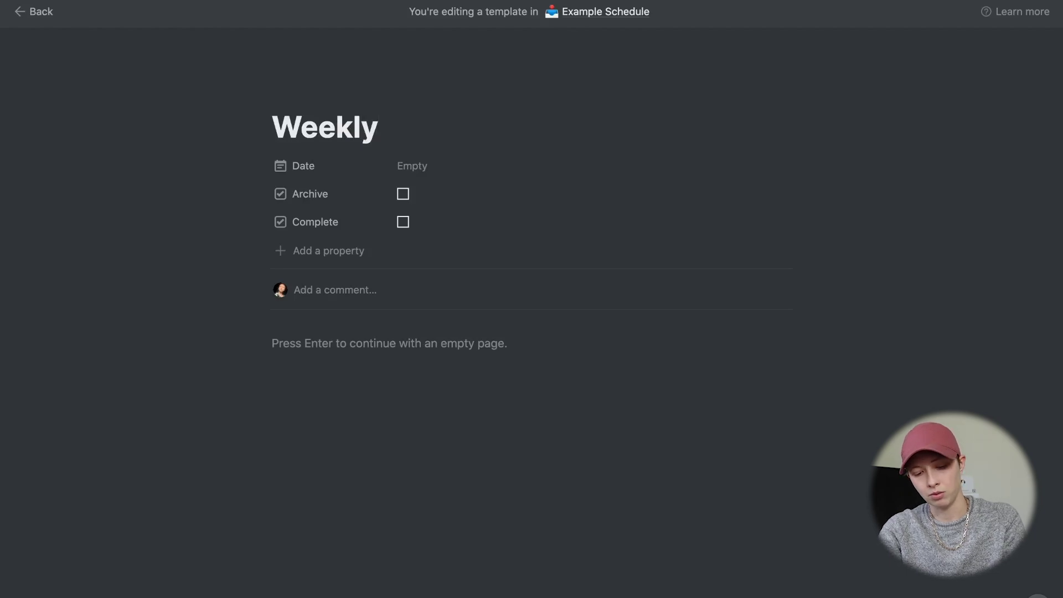
type("Review Temp")
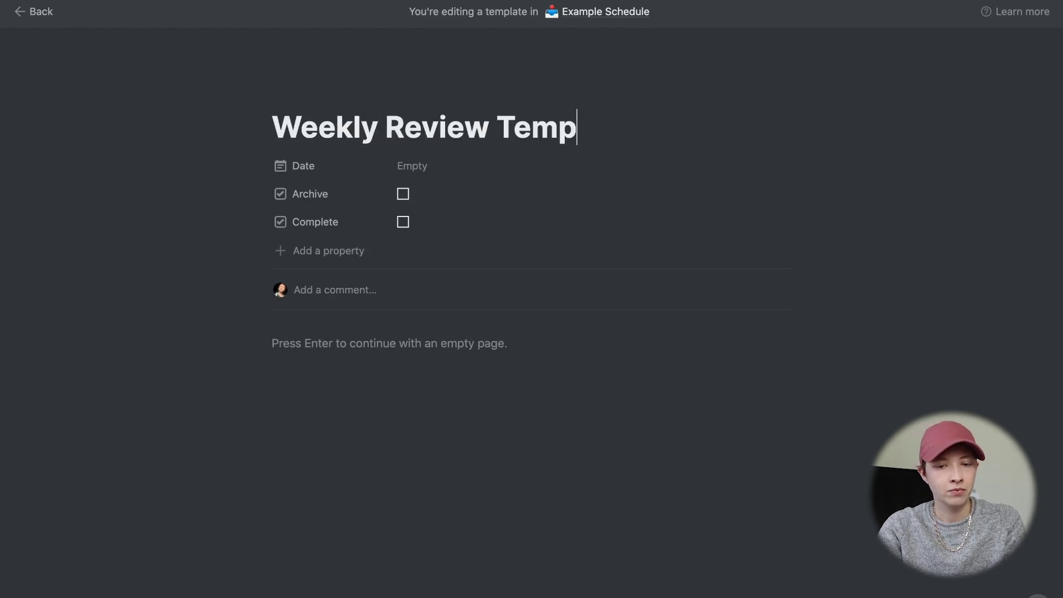
type("late")
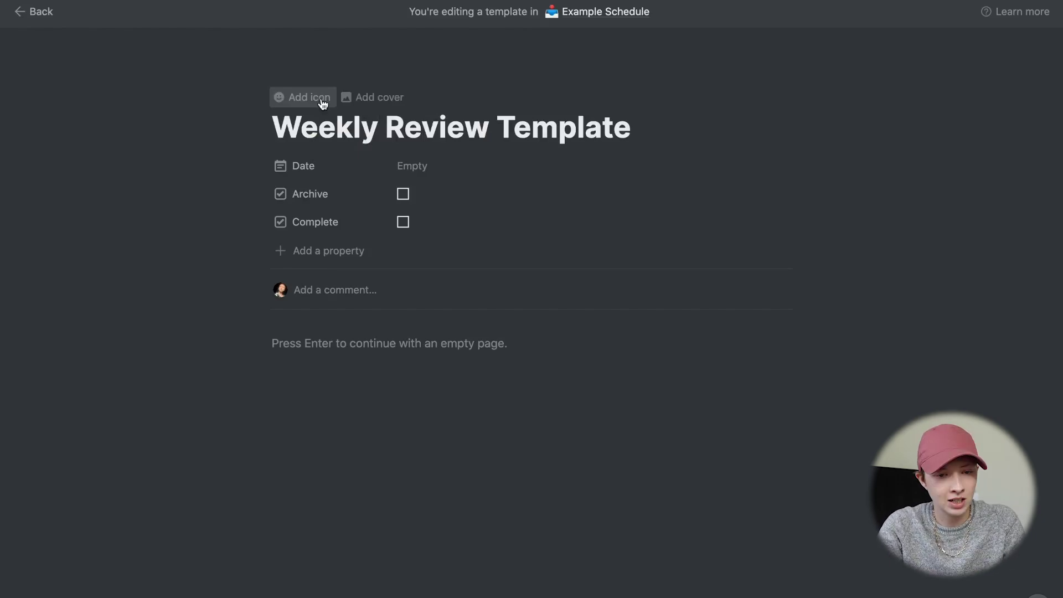
- Give the template a mushroom icon and a full-width layout
left_click(313, 97)
left_click(306, 145)
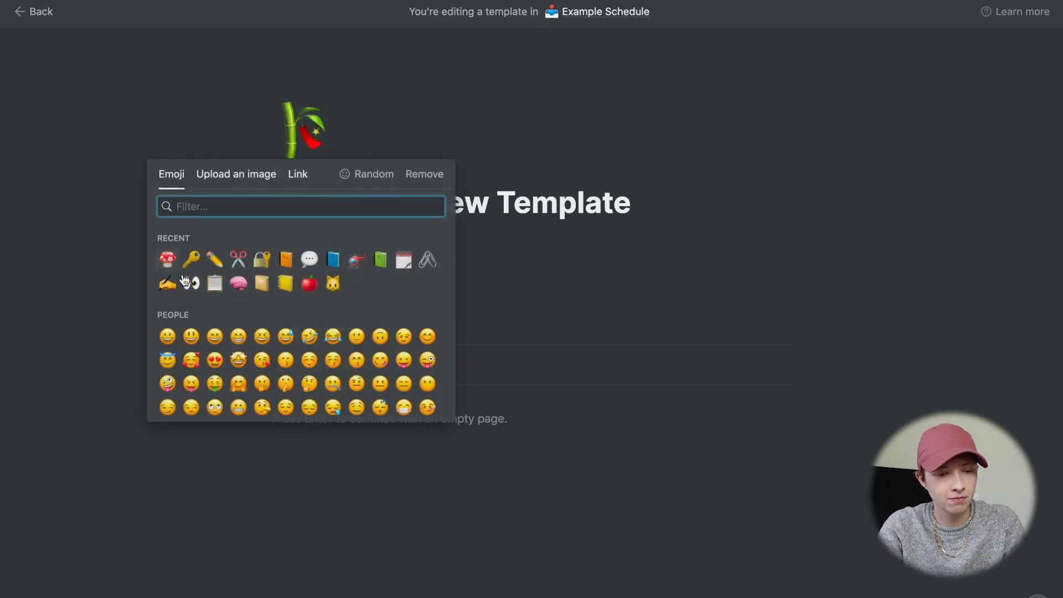
left_click(167, 259)
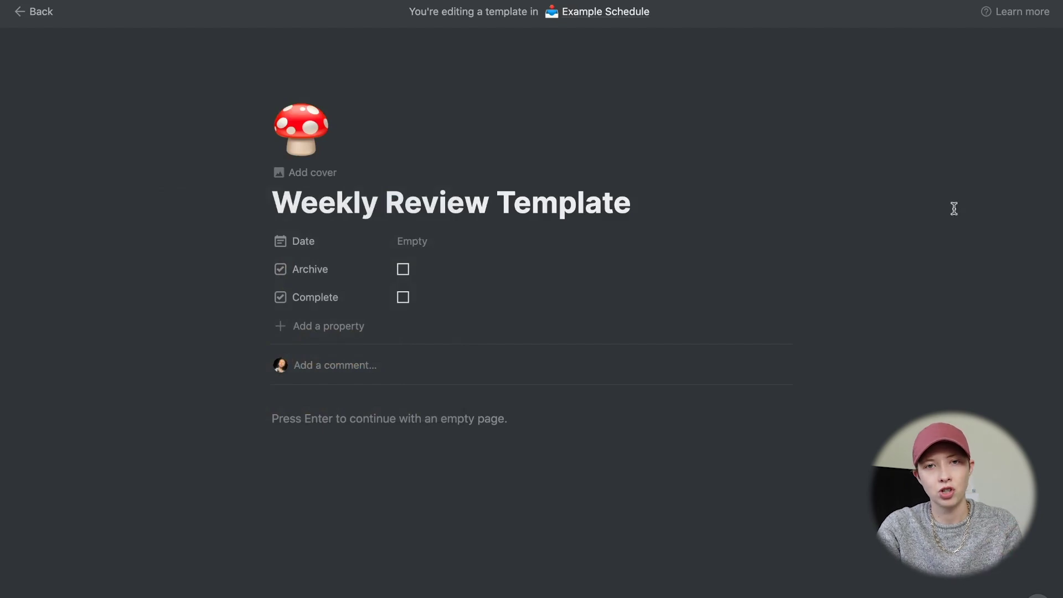
left_click(1046, 10)
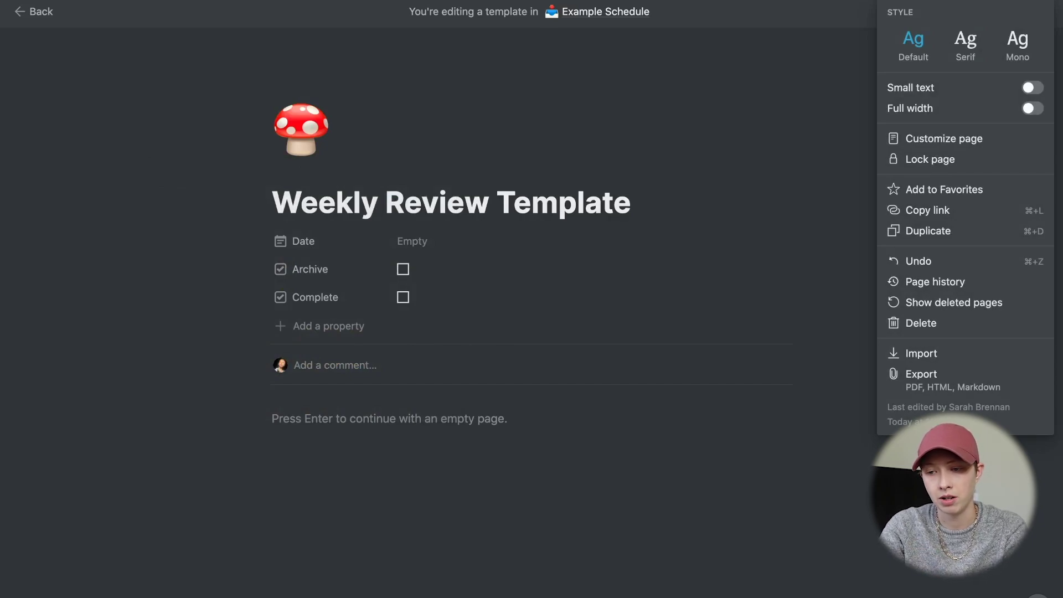
left_click(1043, 114)
key("Return")
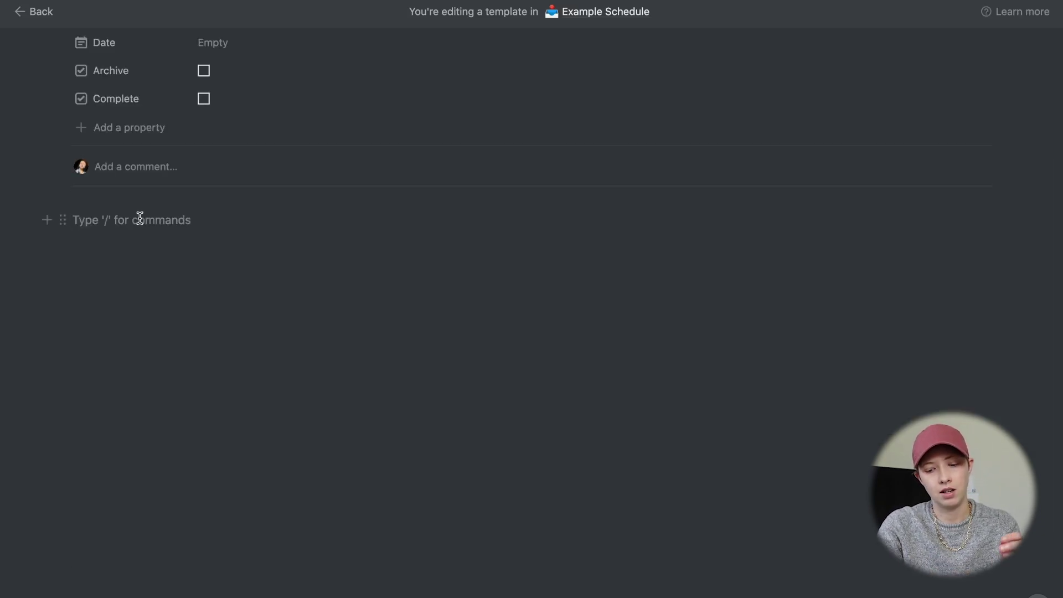
- Add a Heading 2 reading 'Next Actions' to the template body
type("/.")
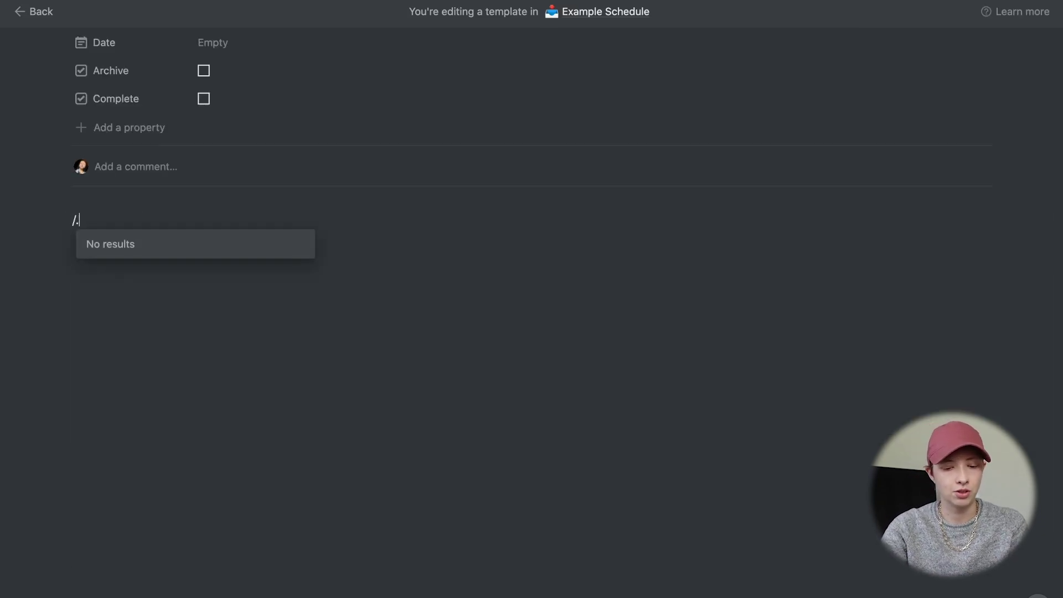
type("h")
key("BackSpace")
key("BackSpace")
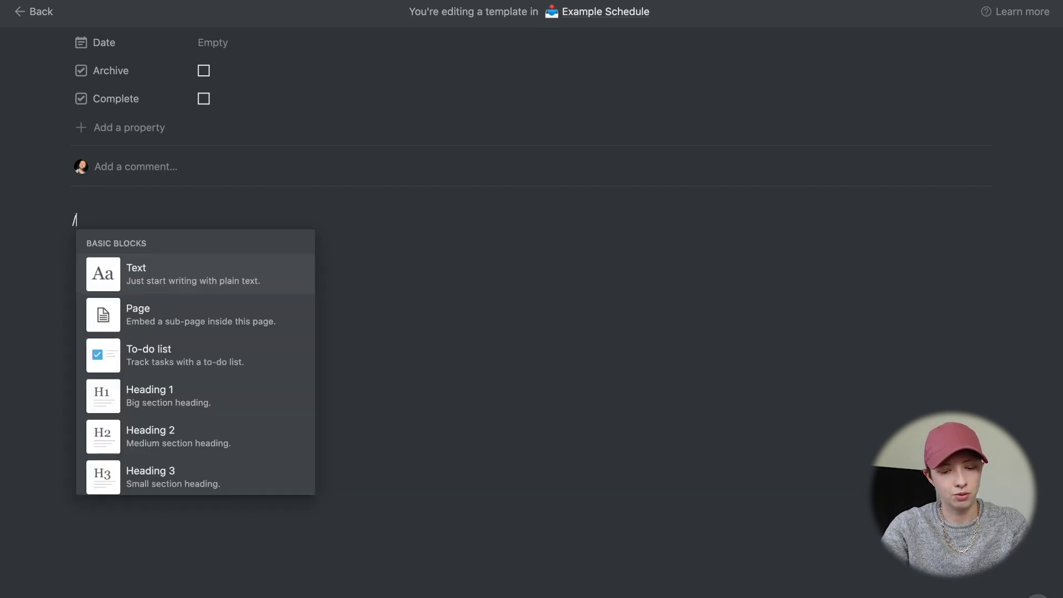
type("h2")
key("Return")
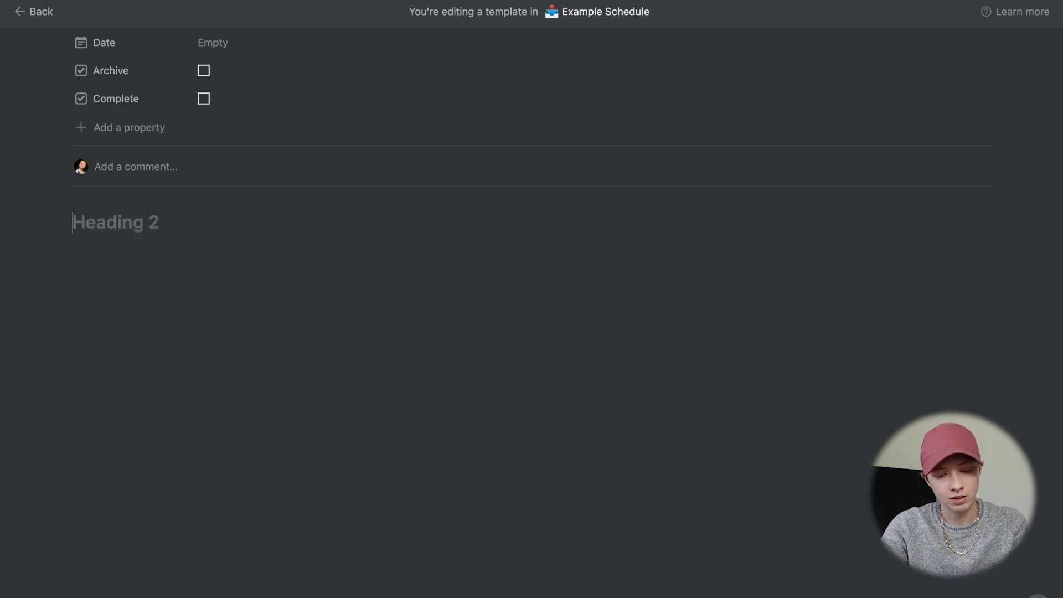
type("Next Actions")
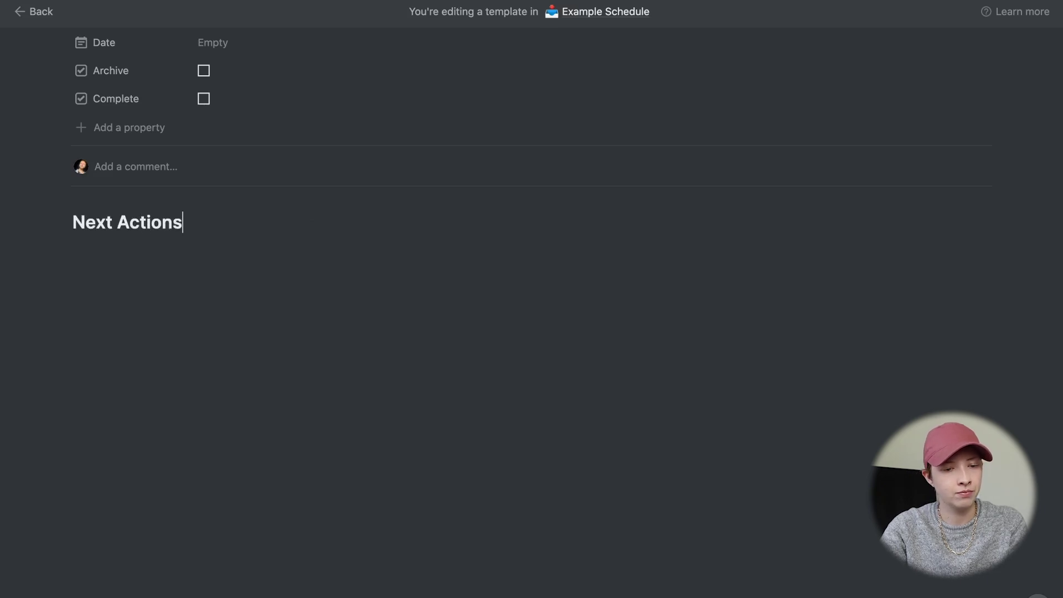
double_click(177, 221)
left_click(199, 224)
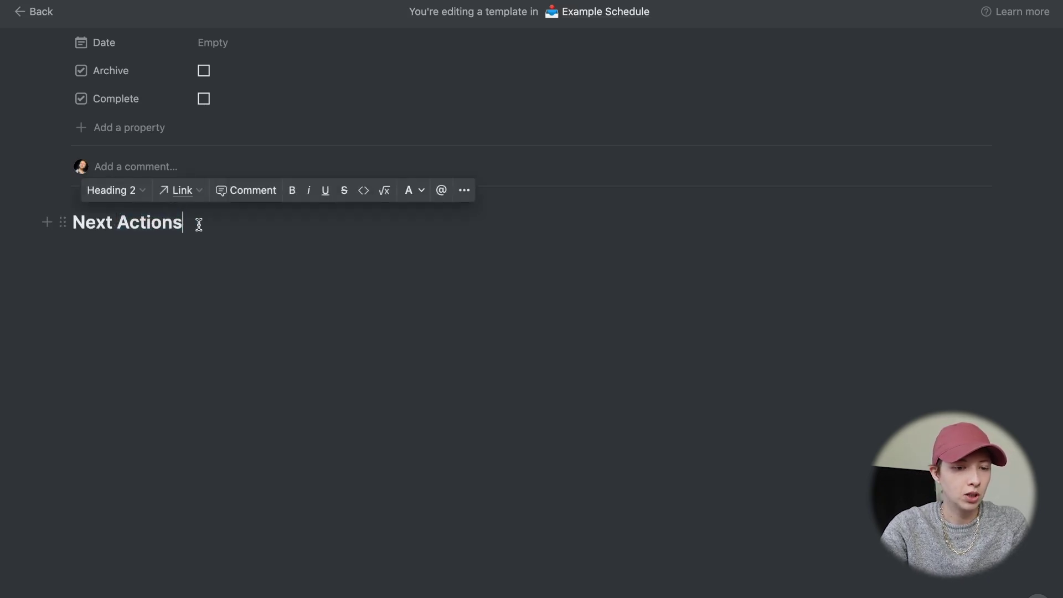
key("Return")
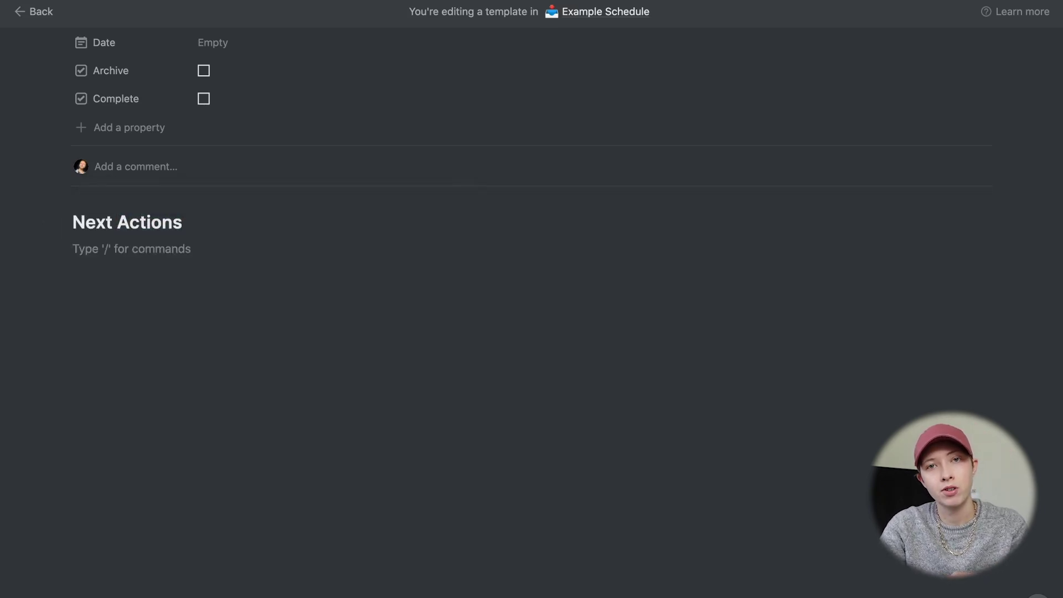
type("/to")
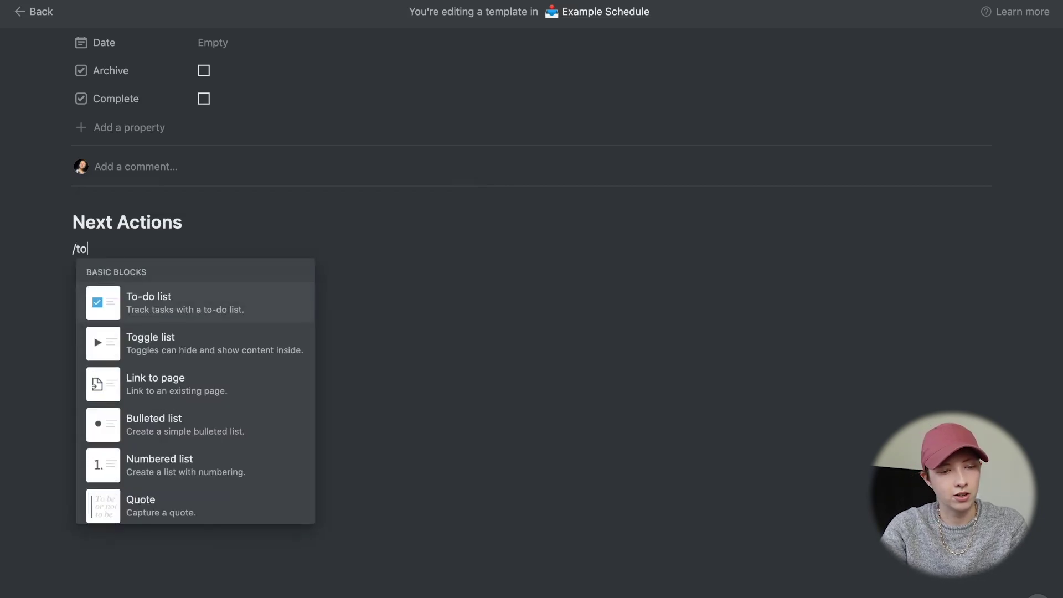
type("do")
- Add three to-dos: review upcoming due dates, assess last week's incomplete tasks, push important ones to next week
key("Return")
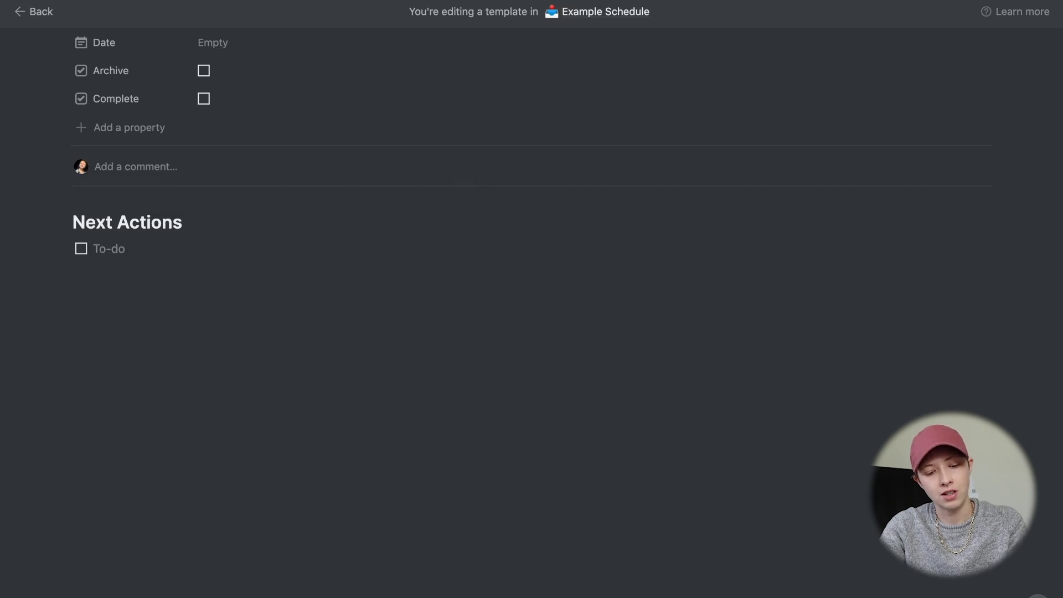
type("AWs")
key("BackSpace")
type("Review du")
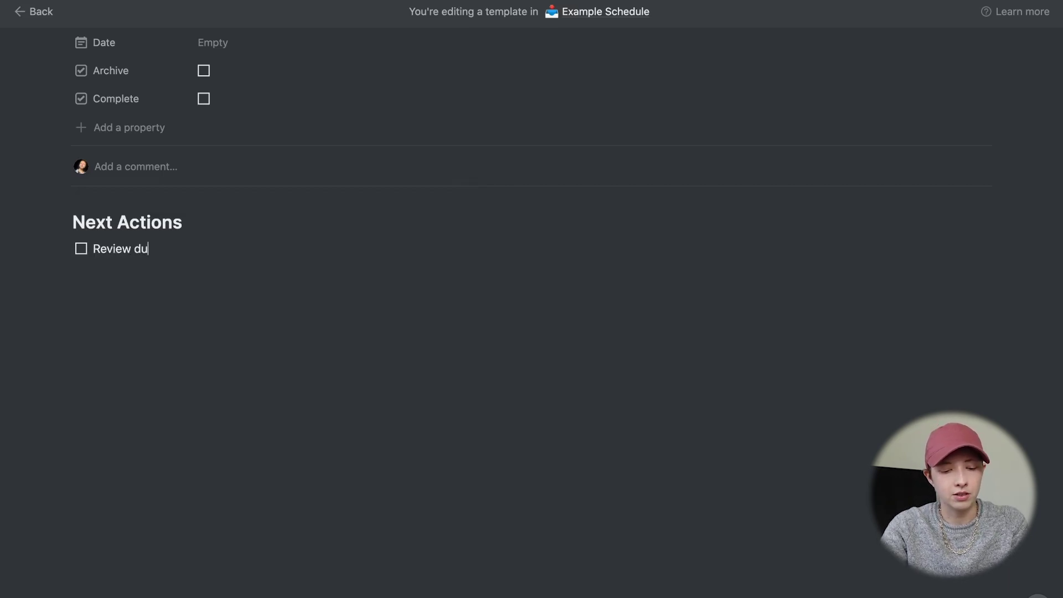
type("e dates co")
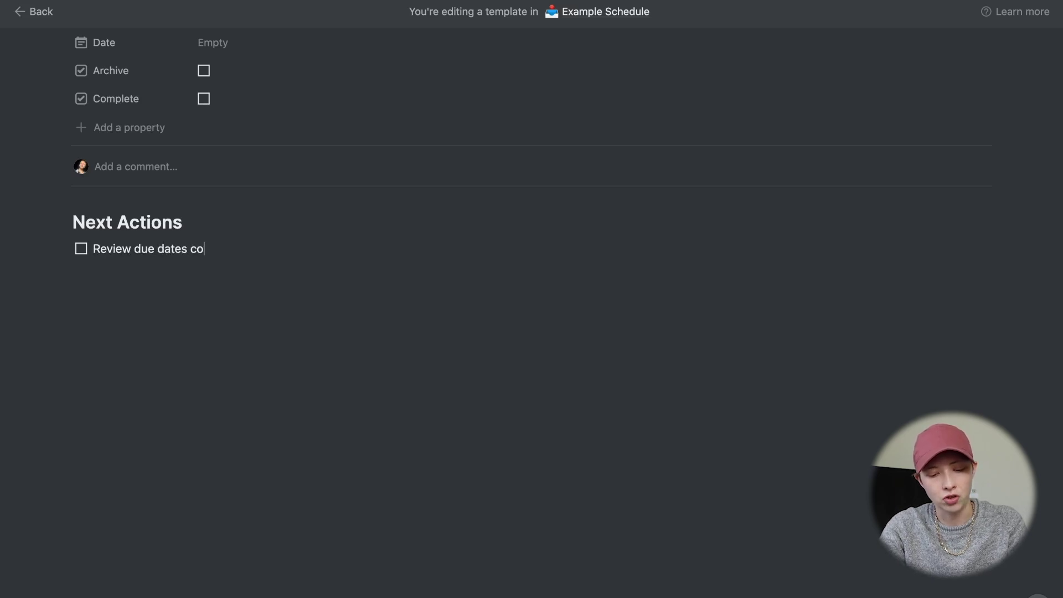
type("ming soom")
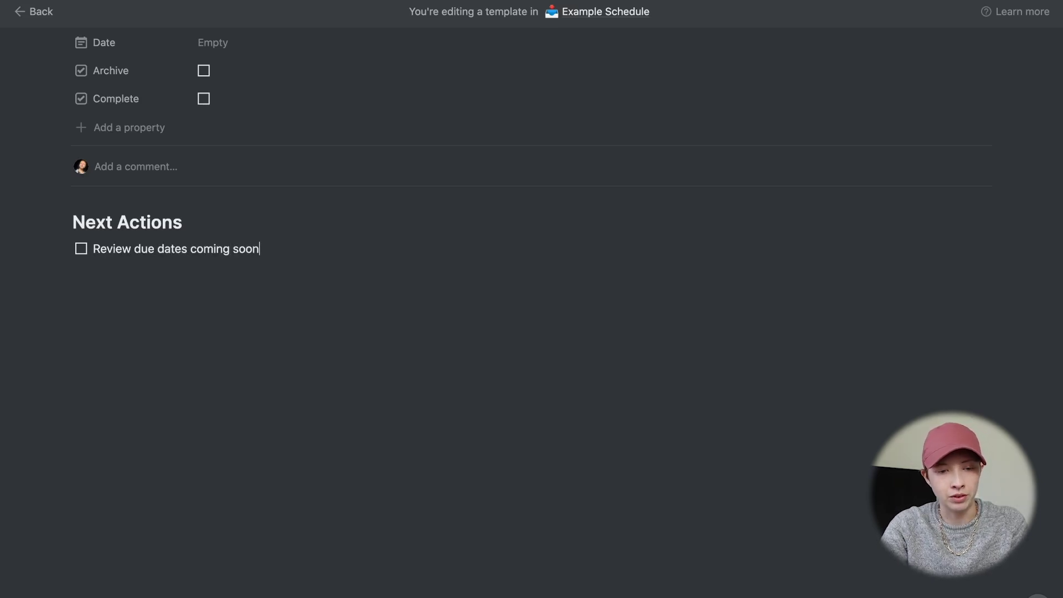
key("Return")
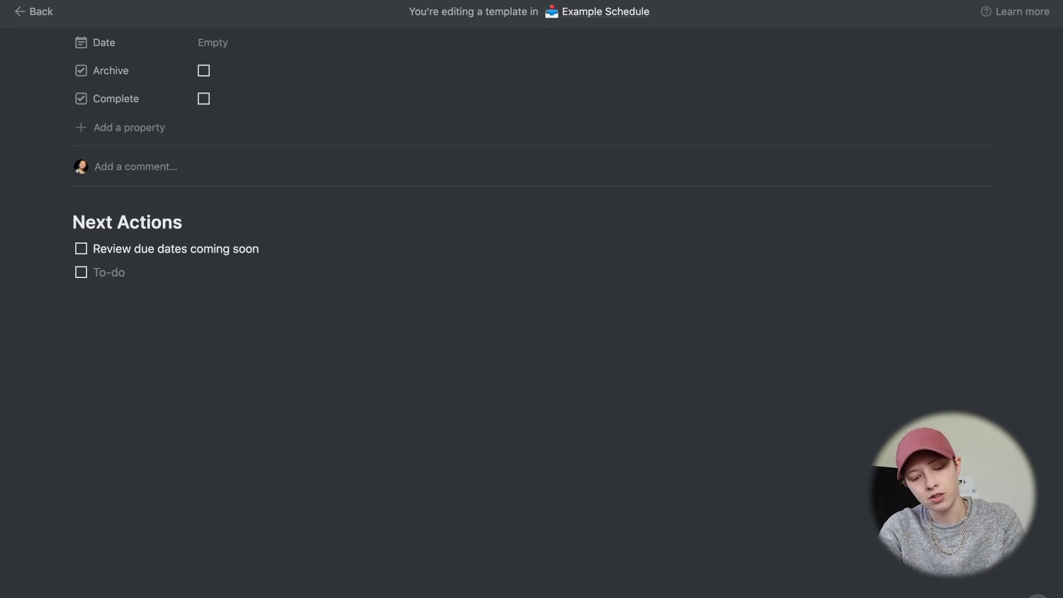
type("Assess l")
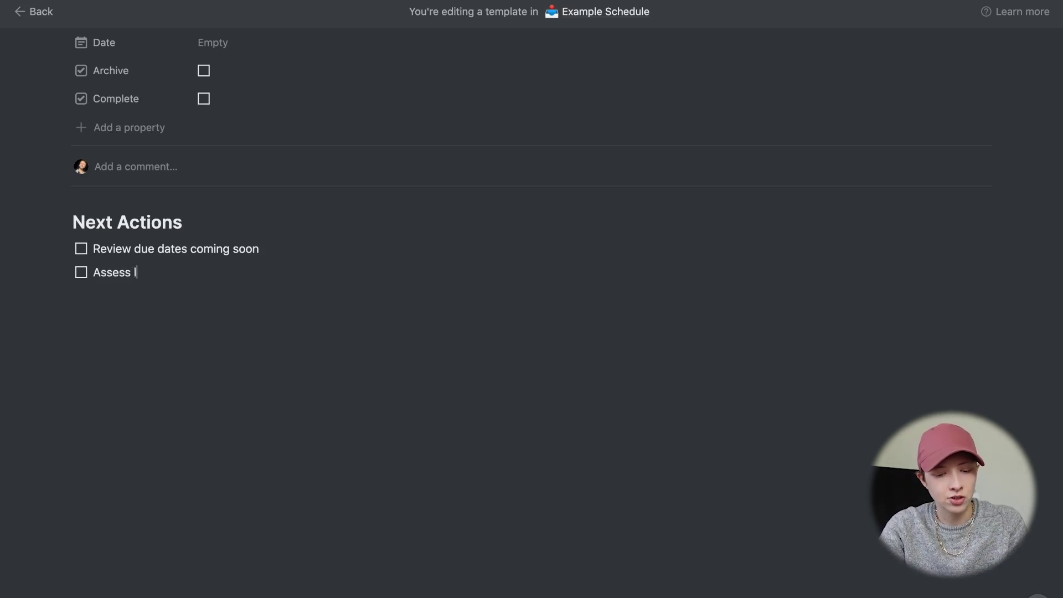
type("ast weeks i")
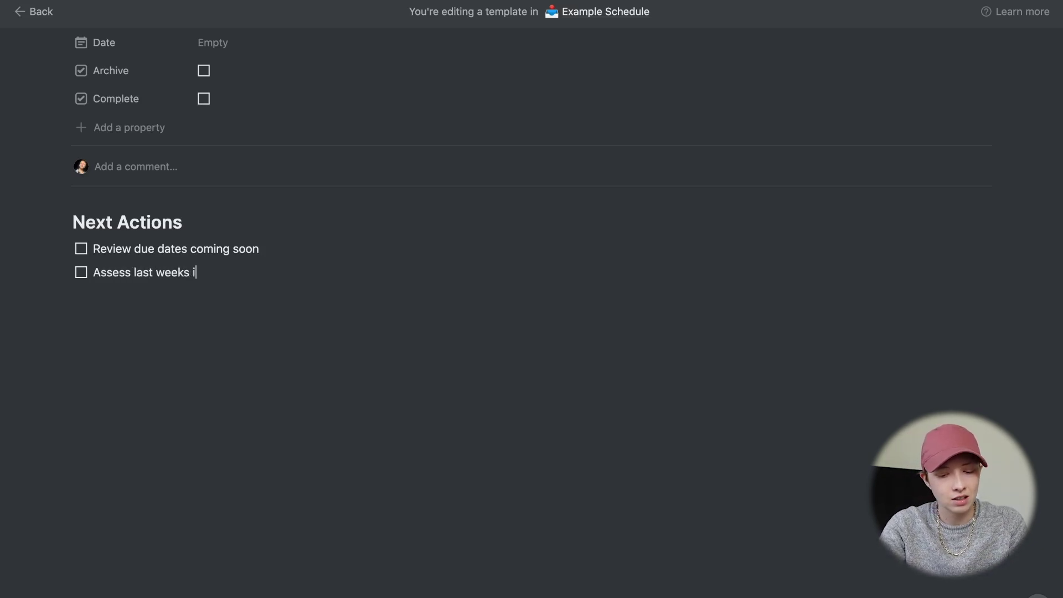
type("ncomplete ")
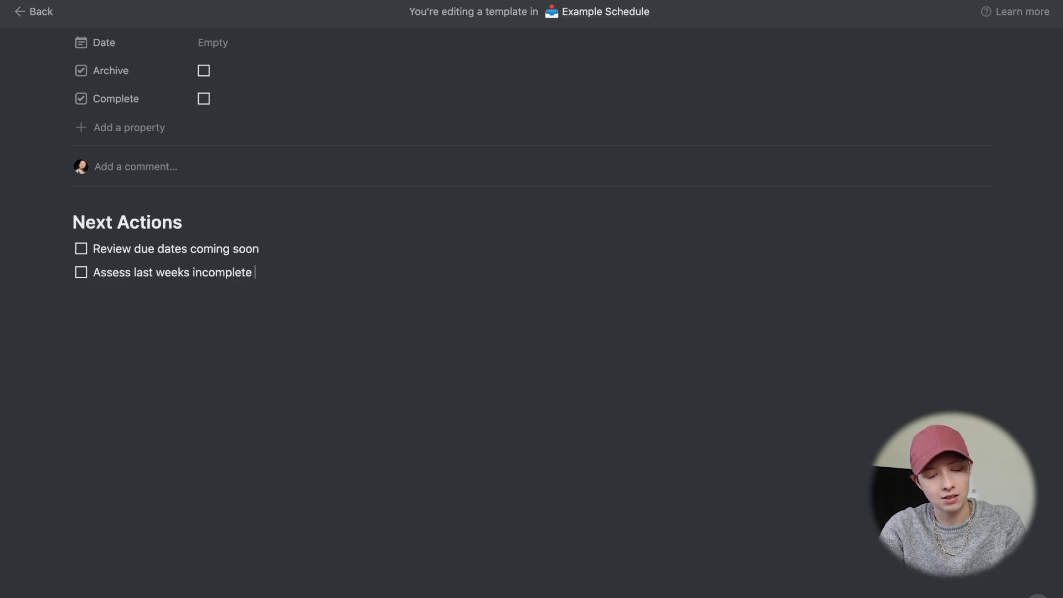
type("tasks → delte or")
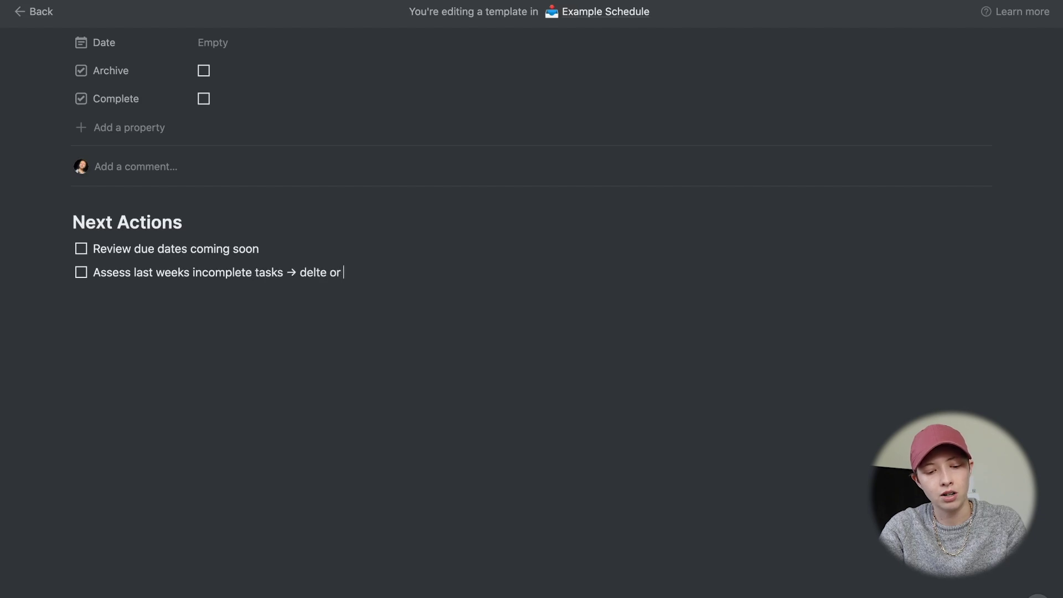
type("-> delte or archive them")
key("Return")
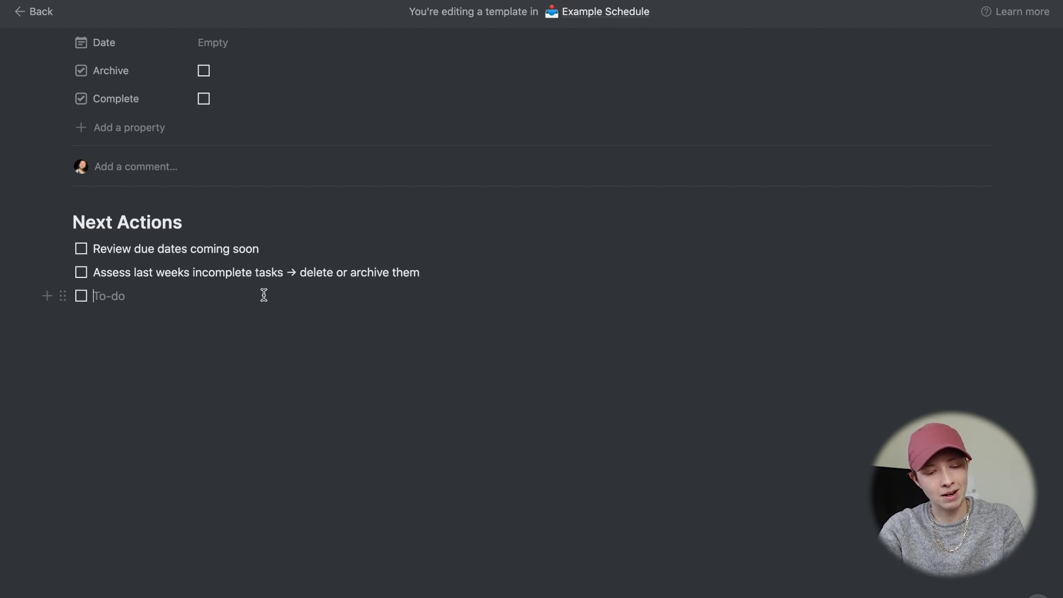
type("Push")
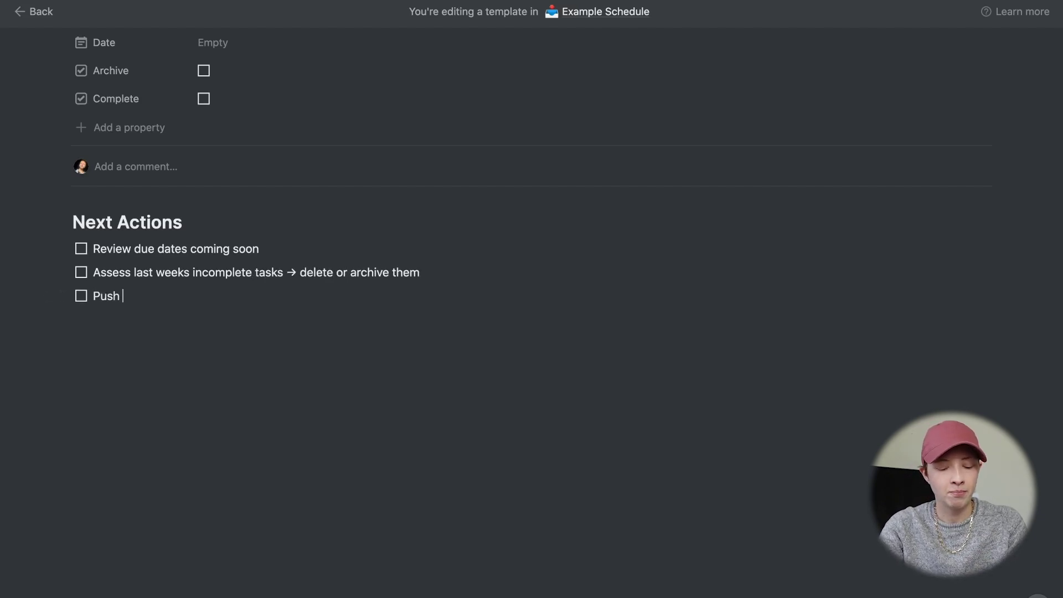
type(" important an")
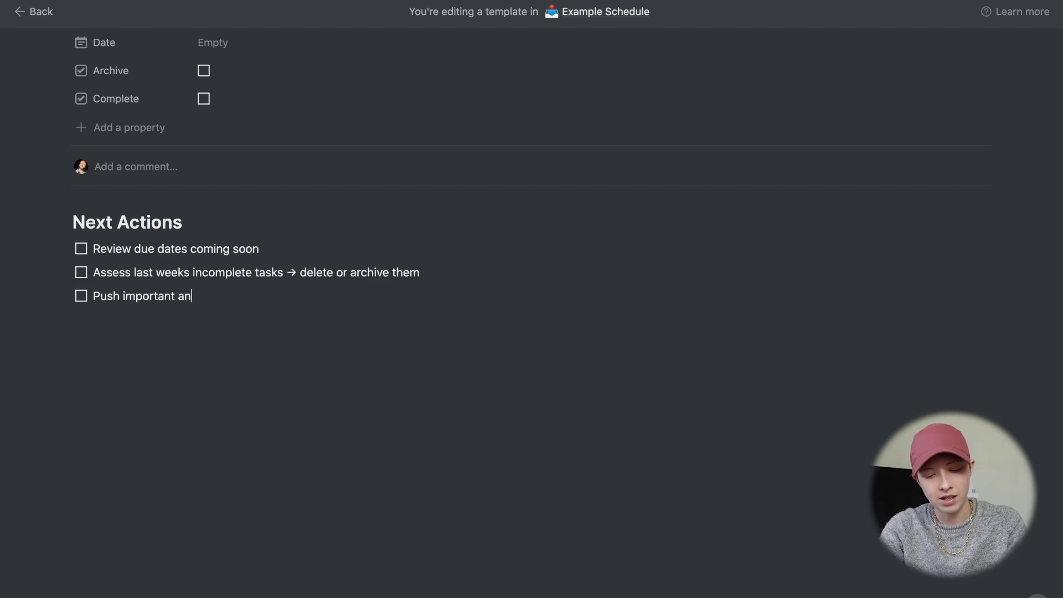
type("d incomplete tasks to n")
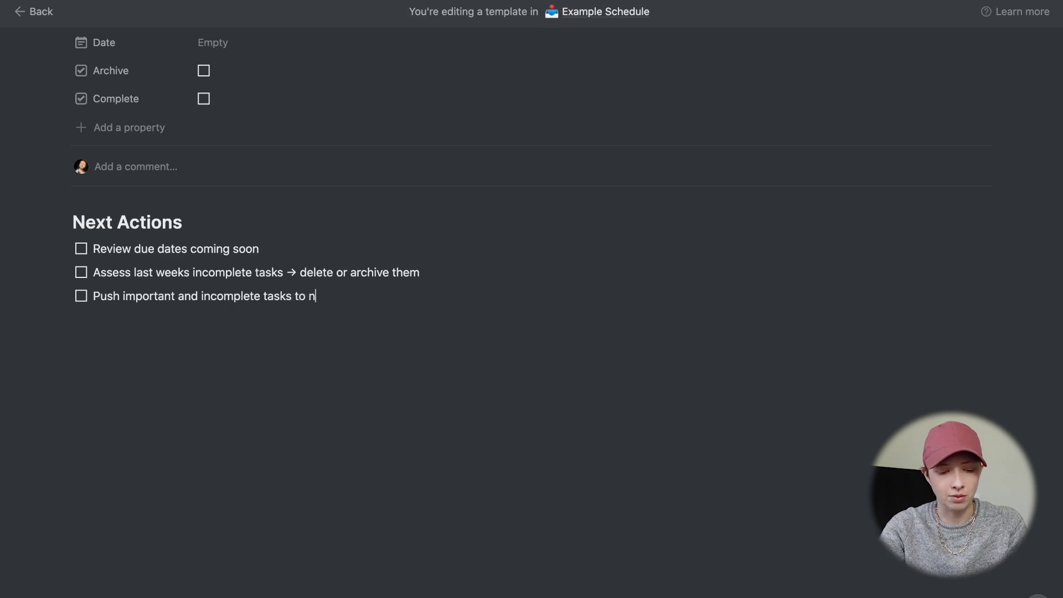
type("ext week")
key("Return")
key("Return")
key("Return")
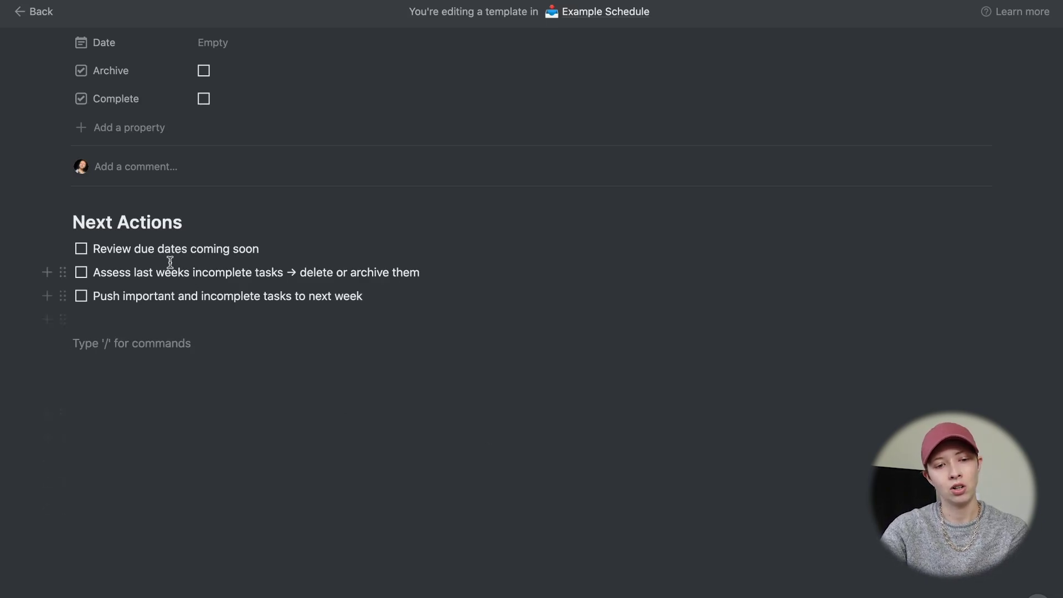
left_click_drag(143, 249, 253, 248)
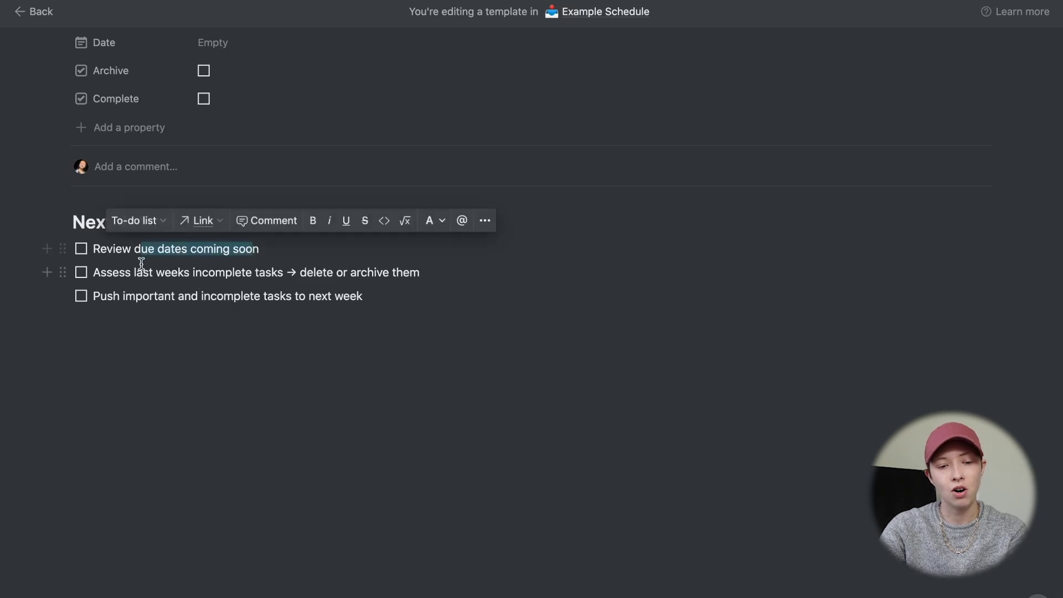
left_click_drag(137, 272, 283, 273)
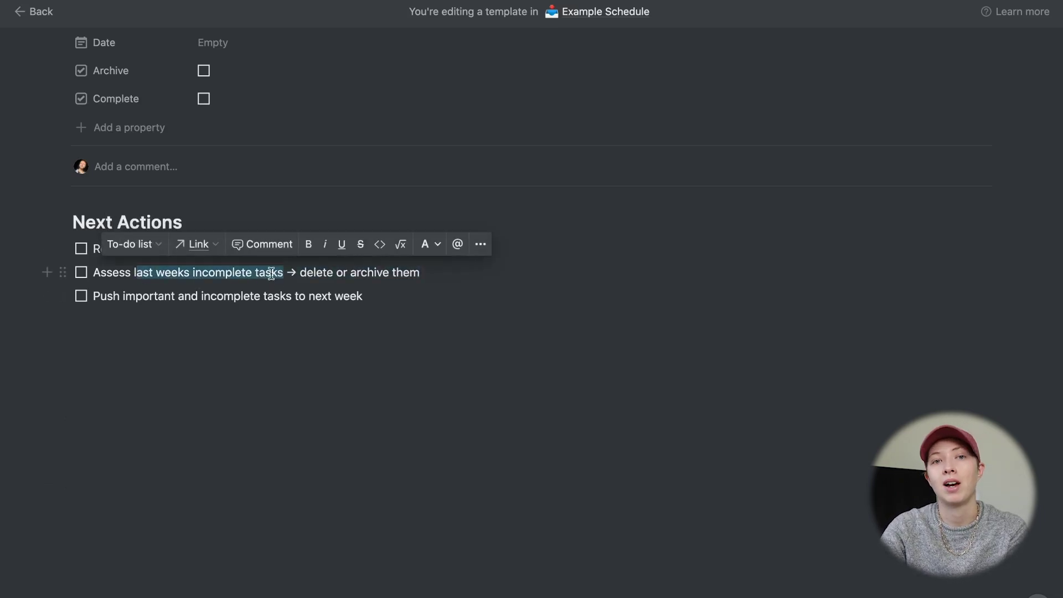
left_click_drag(118, 293, 254, 292)
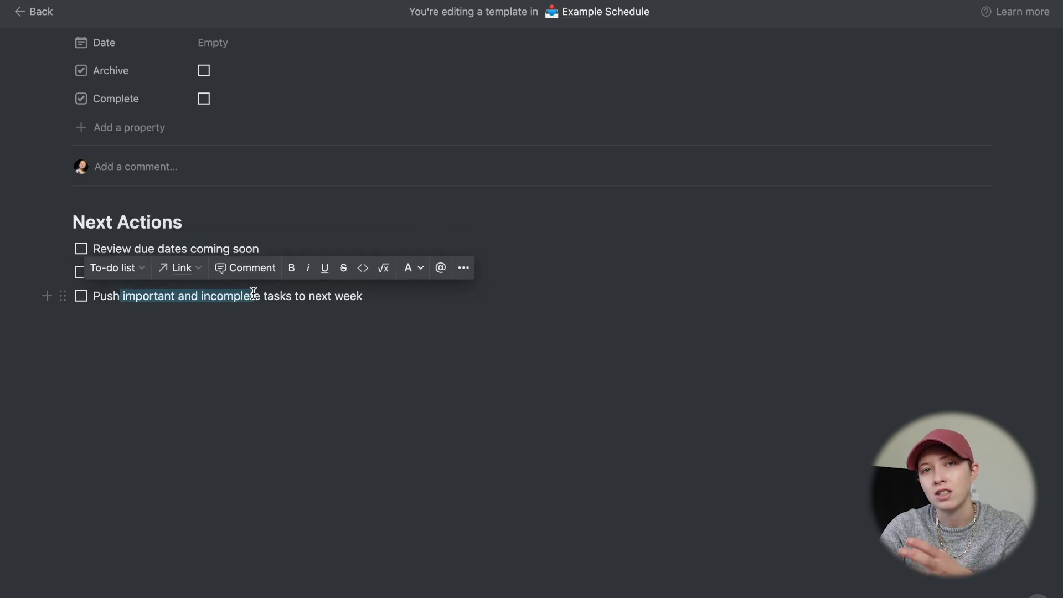
left_click(198, 329)
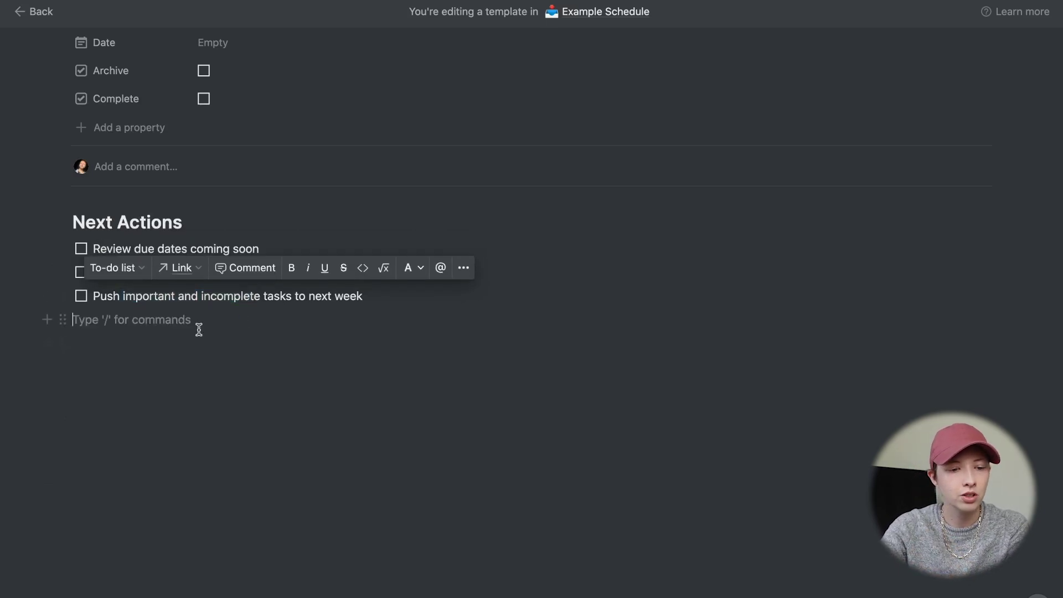
key("Return")
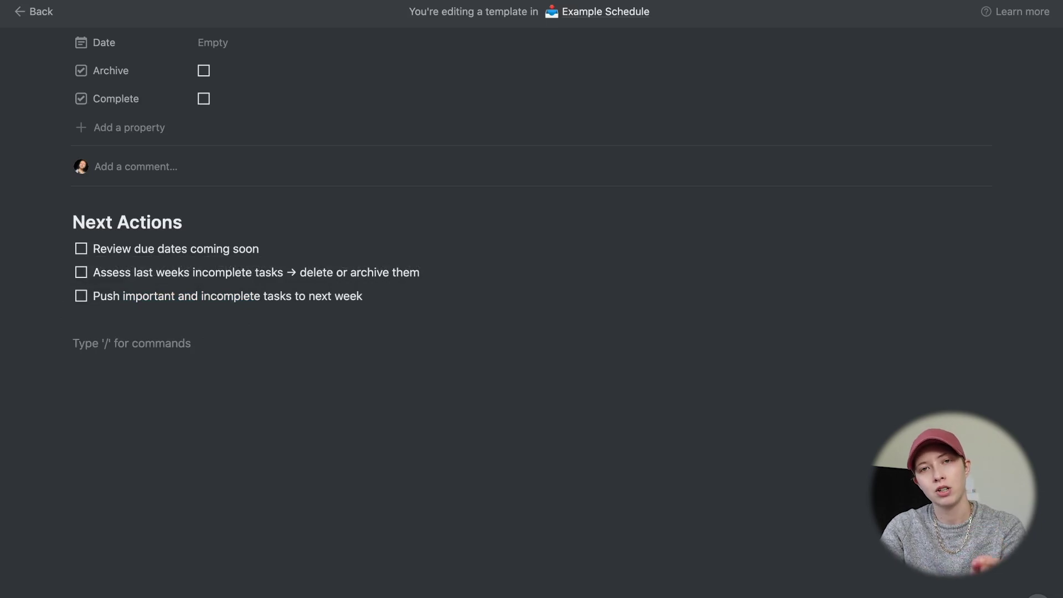
- Insert a linked database view of Example Schedule below the to-dos using /linked
type("/linked")
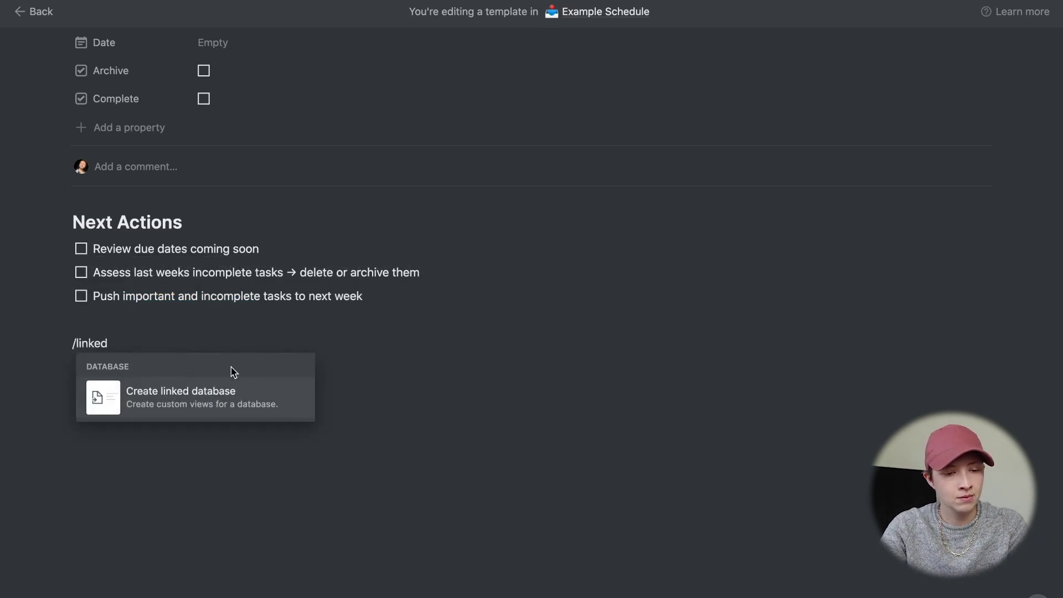
left_click(190, 396)
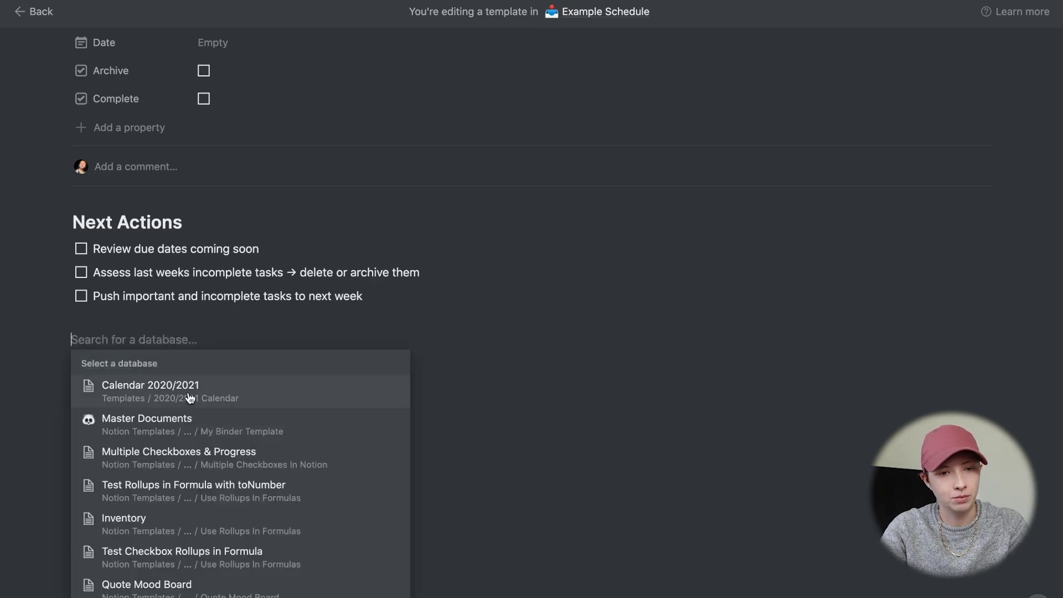
type("Exam")
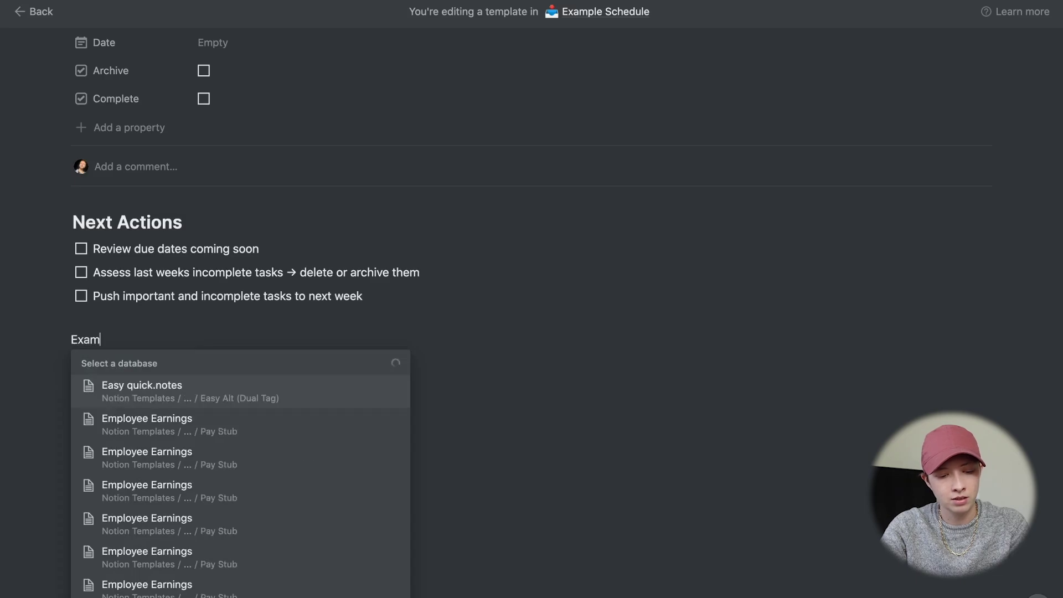
type("ple Schedule")
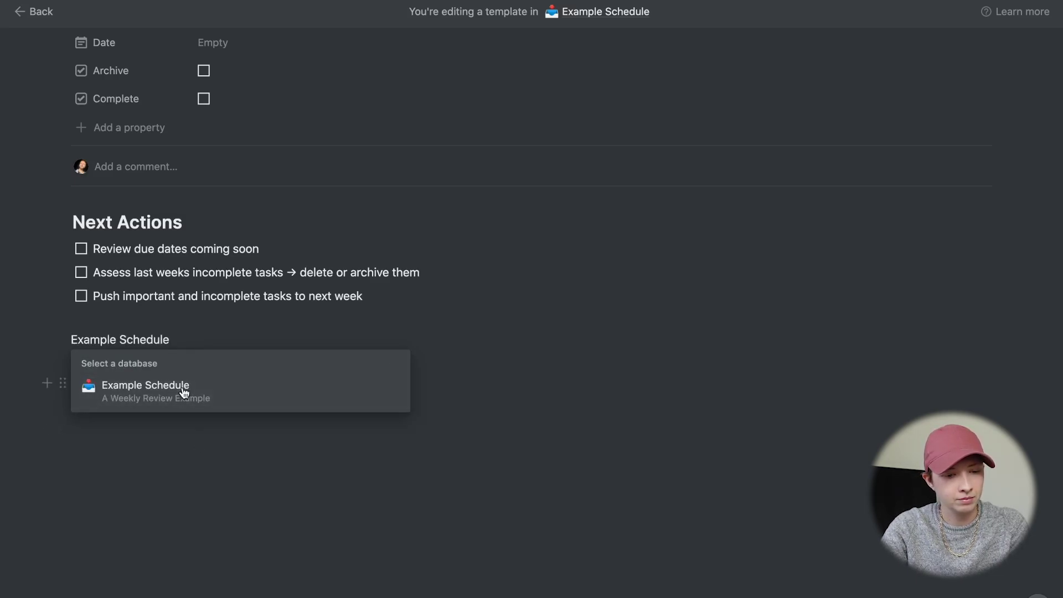
left_click(146, 388)
scroll(437, 379, "down", 3)
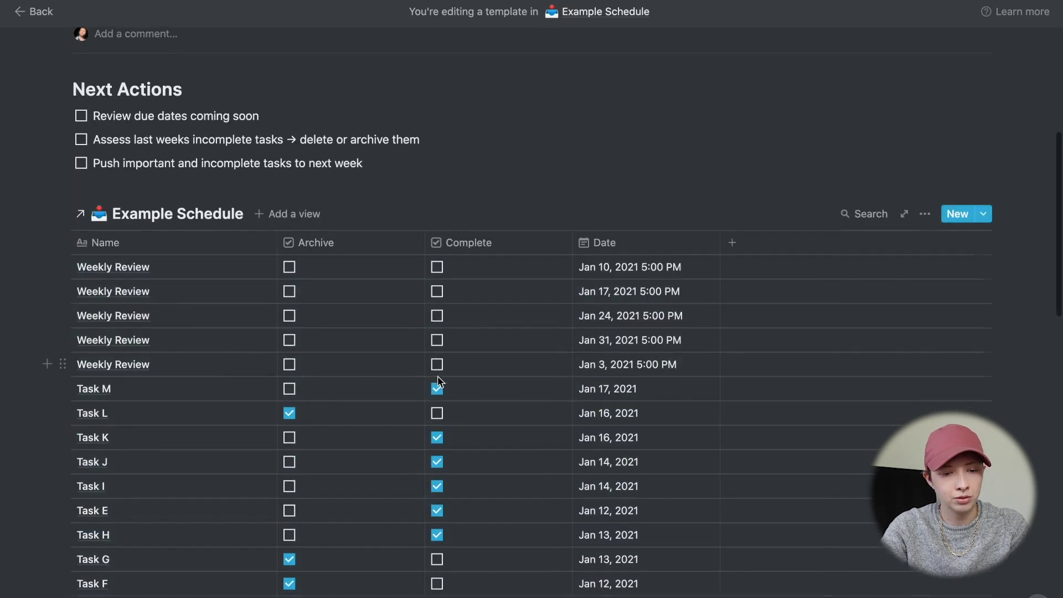
scroll(437, 379, "down", 3)
scroll(437, 379, "down", 3)
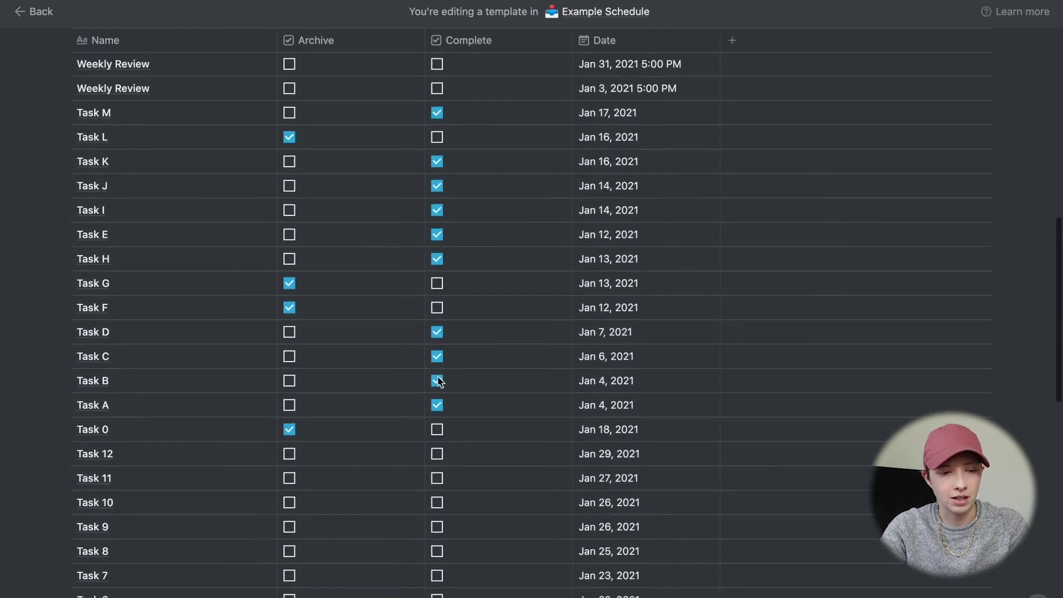
scroll(437, 379, "up", 3)
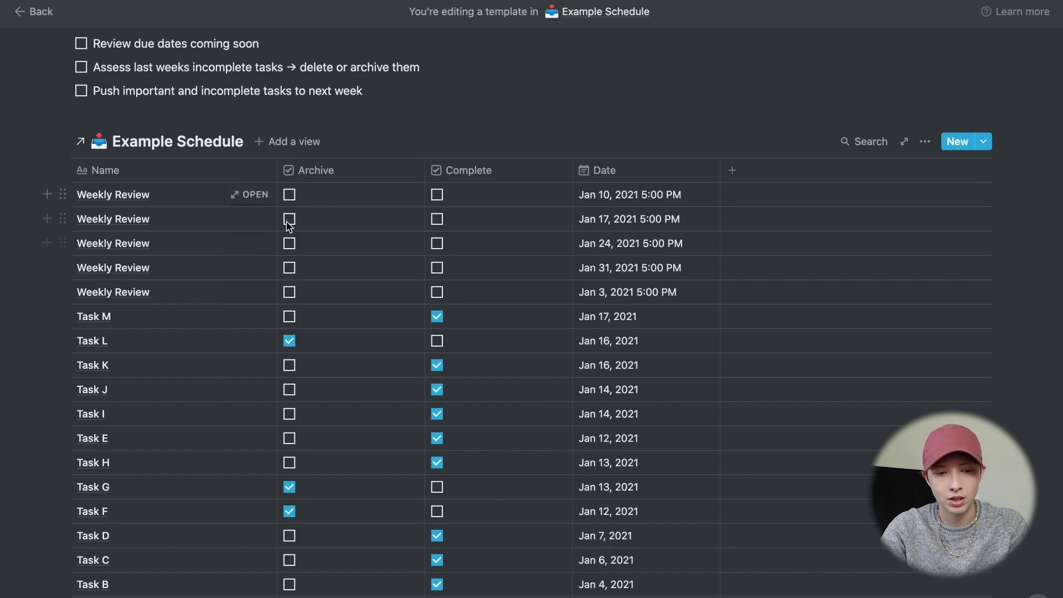
scroll(288, 229, "up", 1)
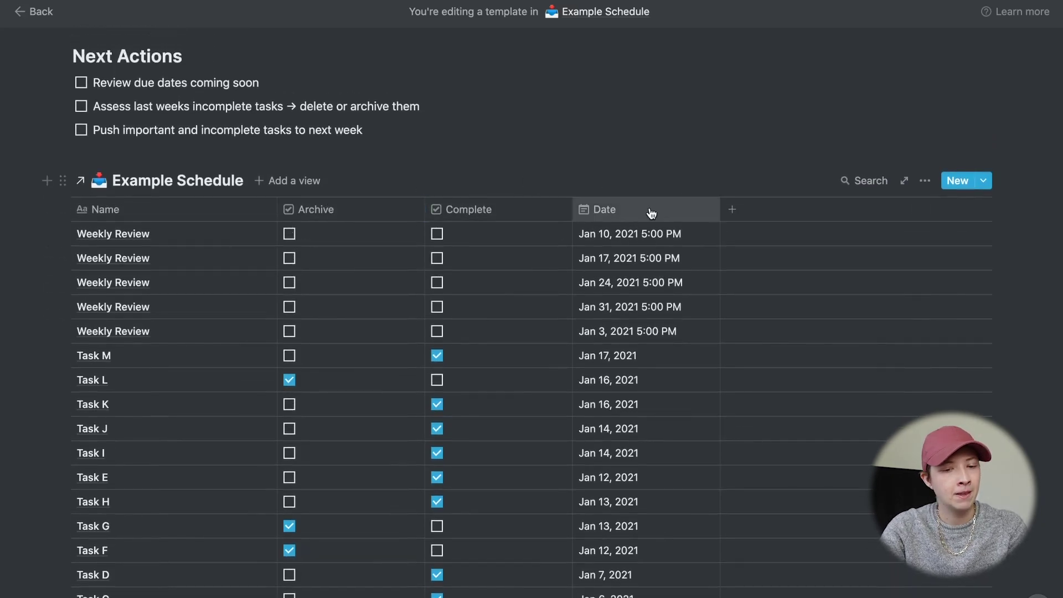
- Filter the linked table to rows whose Name does not contain 'Weekly Review'
left_click(928, 183)
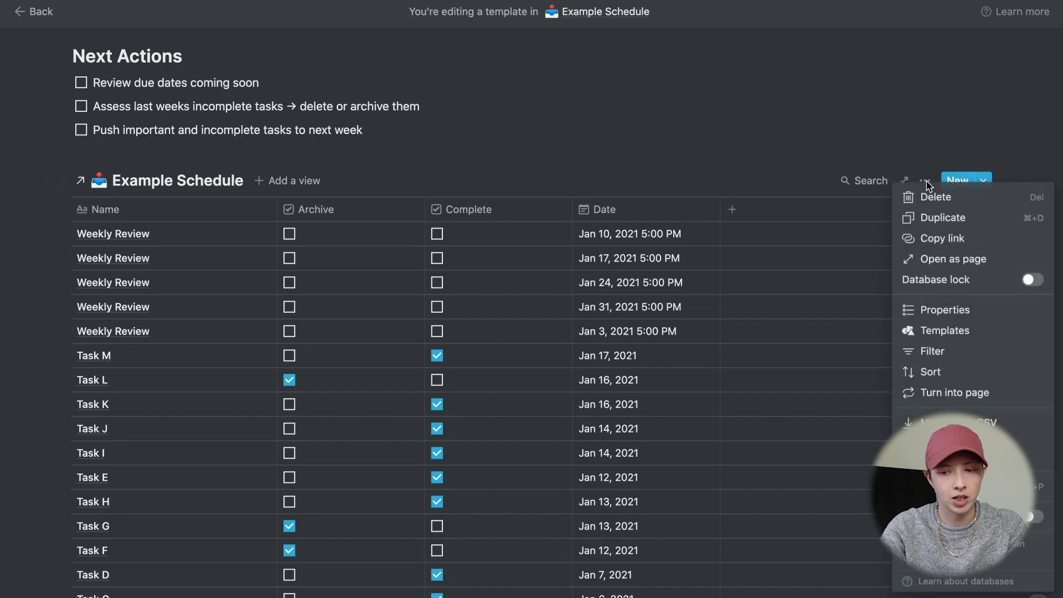
left_click(954, 351)
left_click(657, 326)
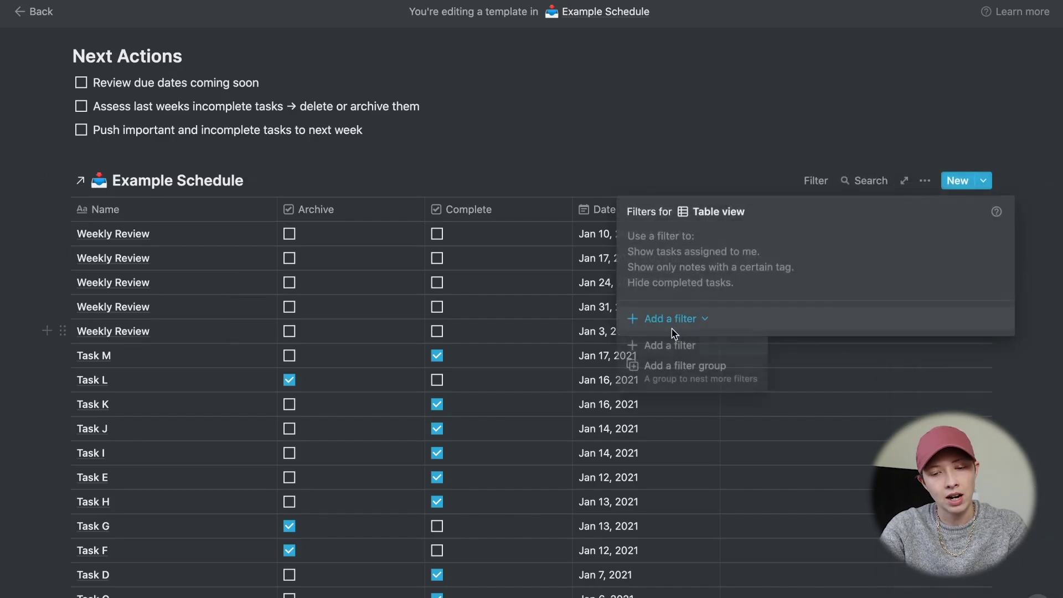
left_click(660, 346)
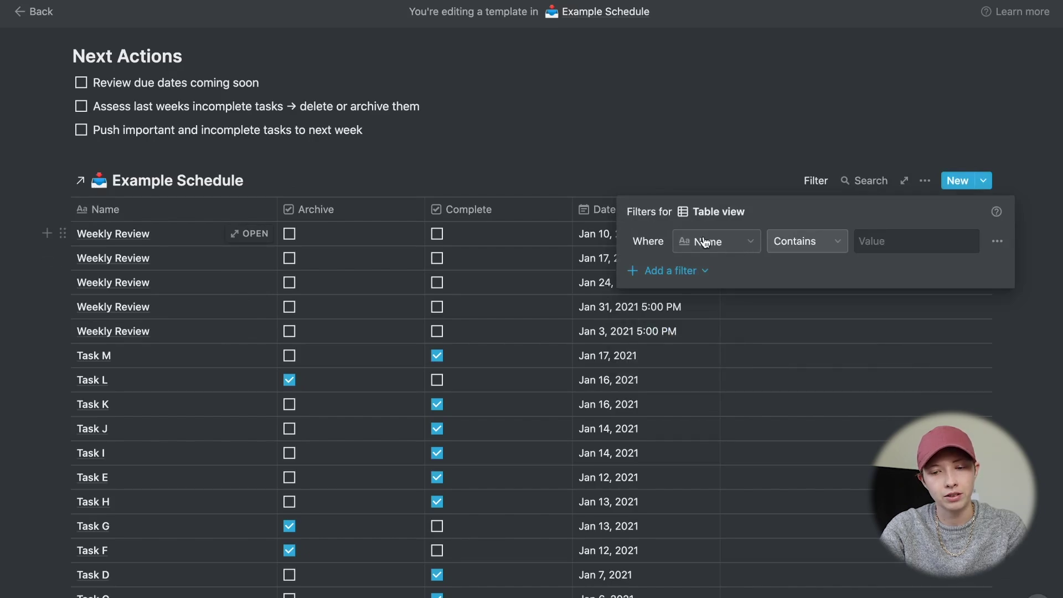
left_click(812, 241)
left_click(802, 327)
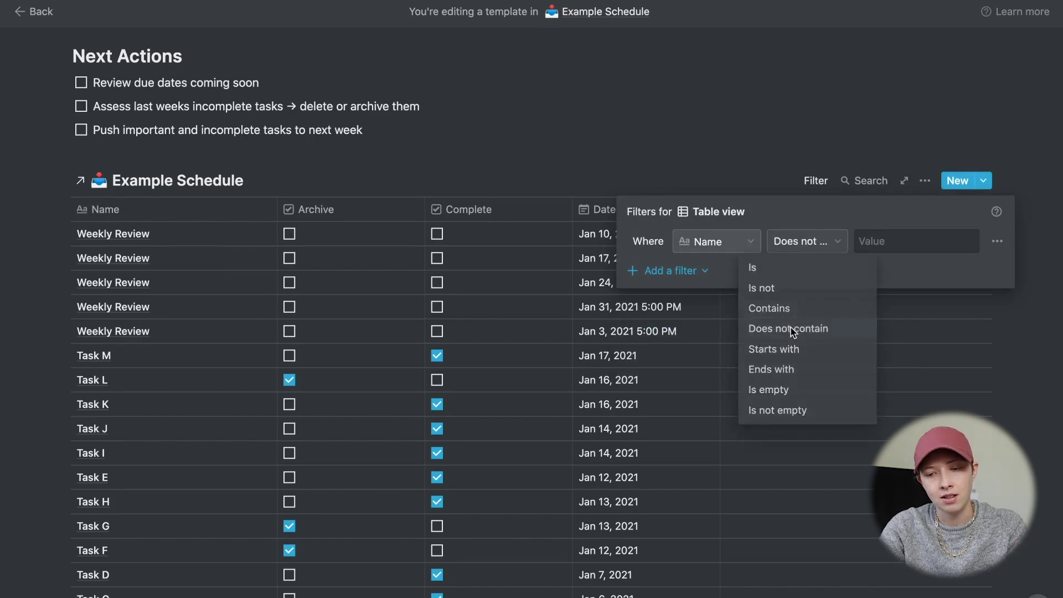
left_click(880, 243)
type("Weekl")
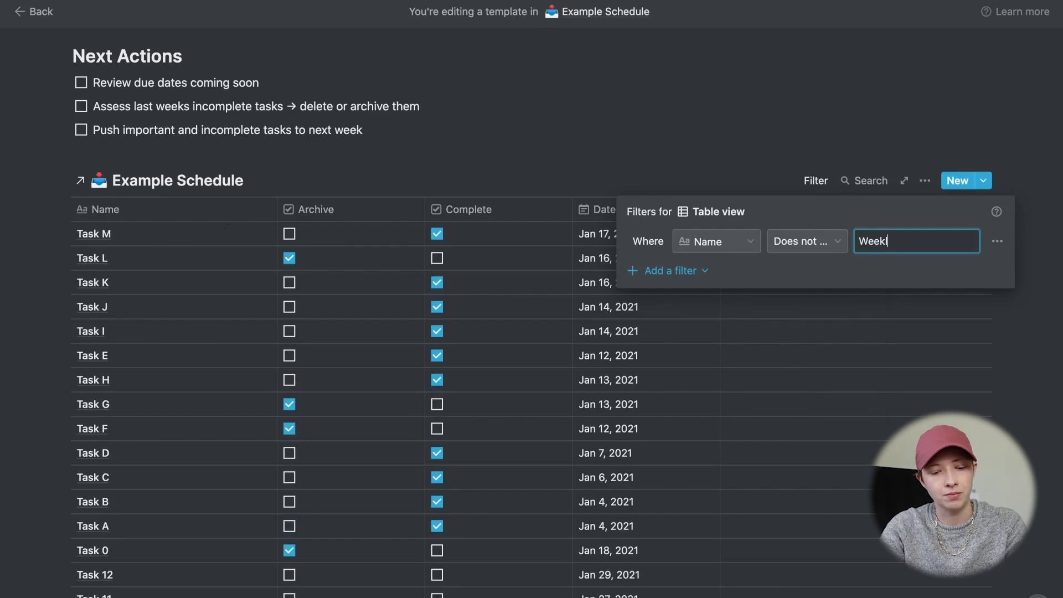
type("y Review")
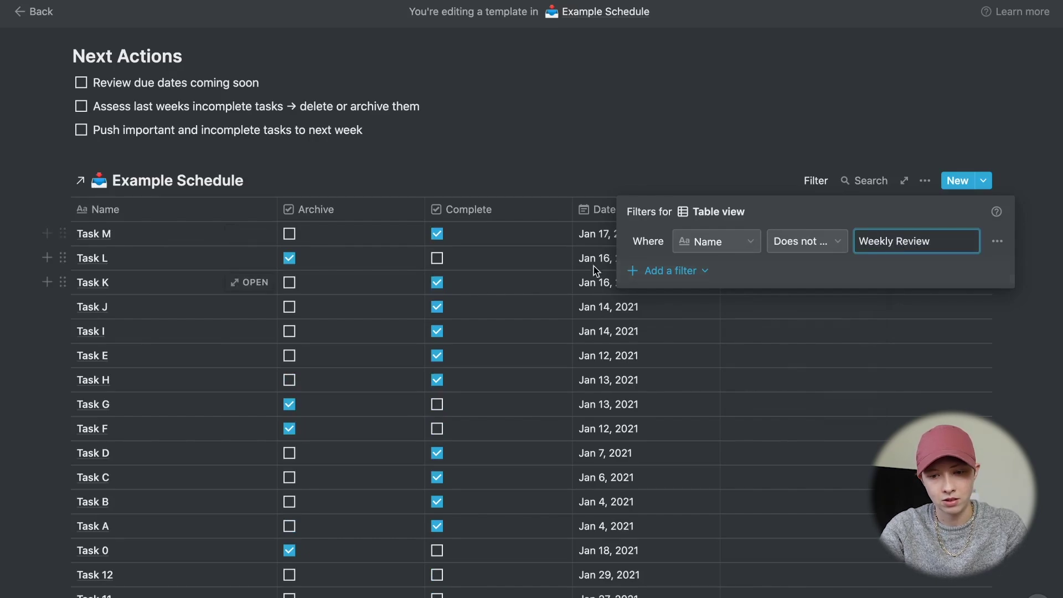
- Add a second filter requiring Complete to be unchecked
left_click(667, 270)
left_click(663, 299)
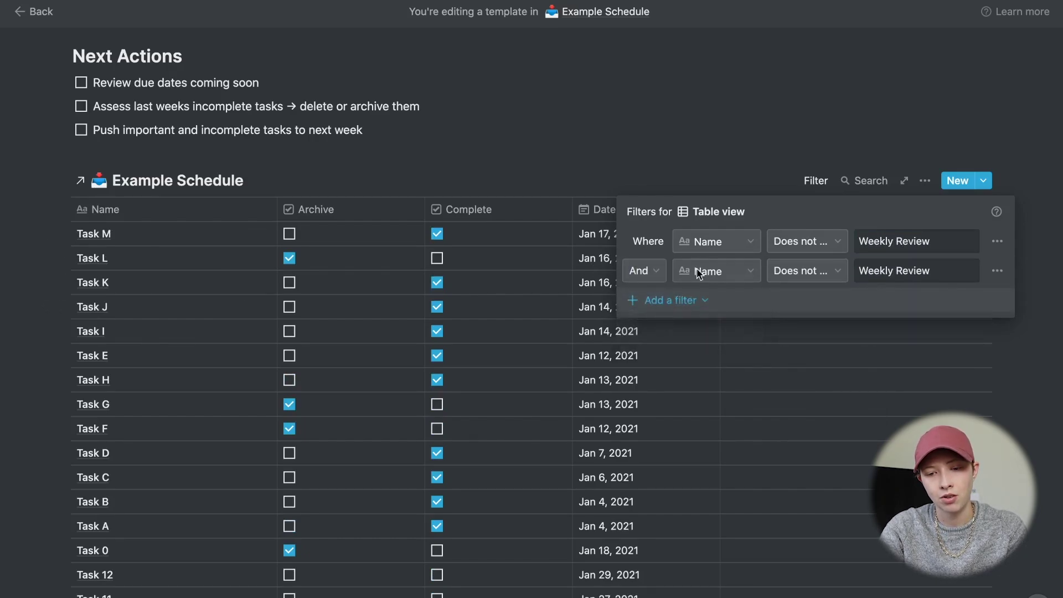
left_click(714, 277)
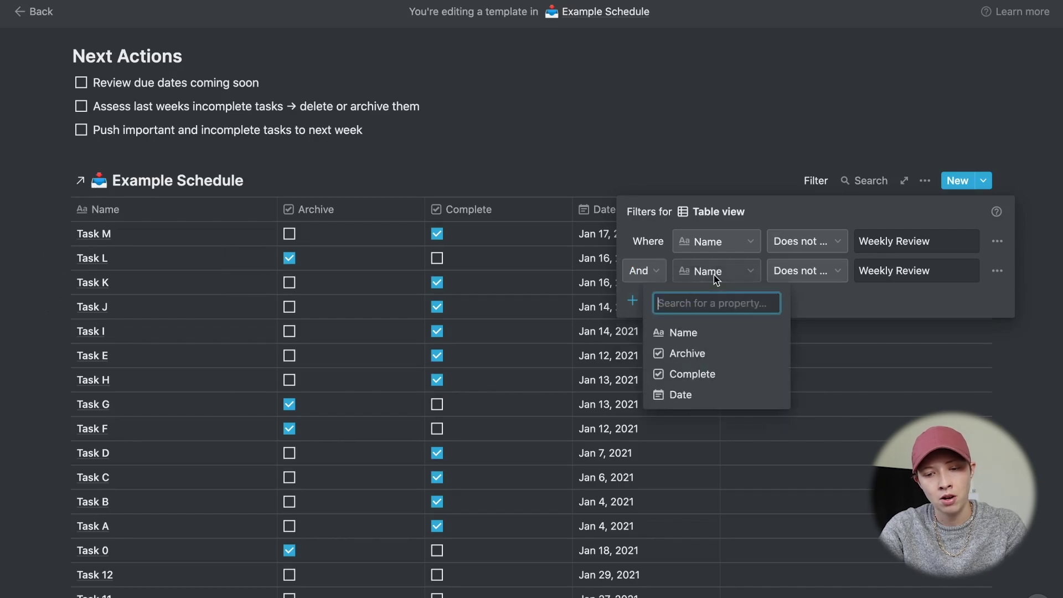
left_click(718, 374)
left_click(870, 271)
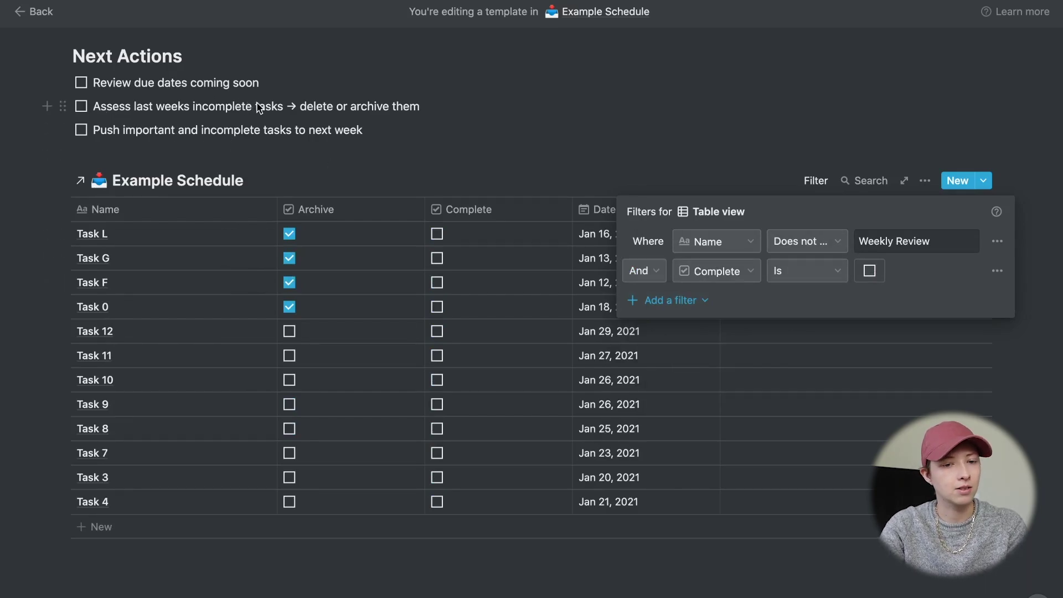
- Add a third filter limiting Date to within the past week
left_click(668, 300)
left_click(667, 328)
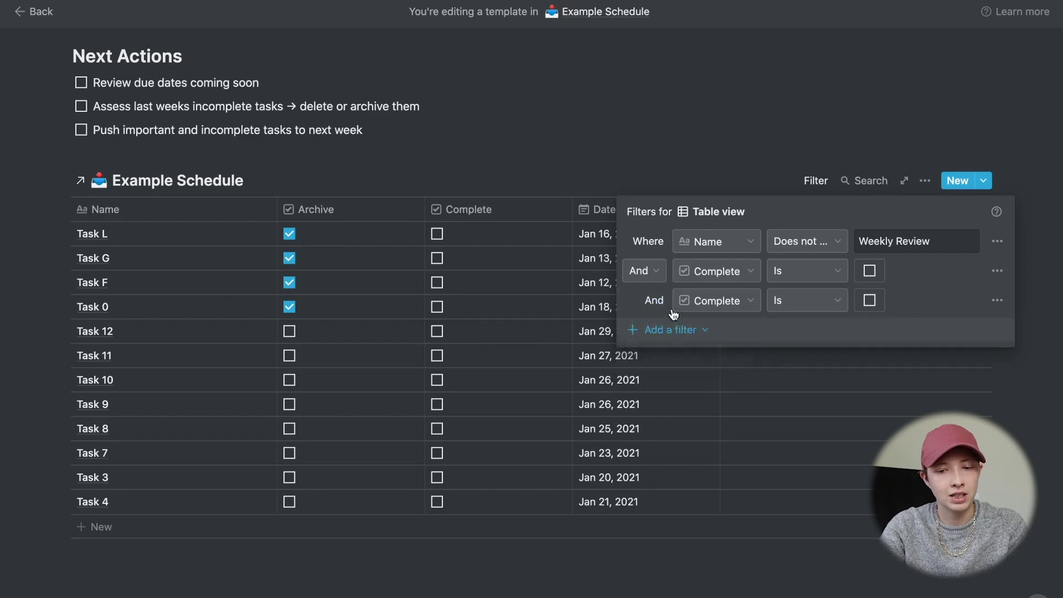
left_click(709, 299)
left_click(702, 427)
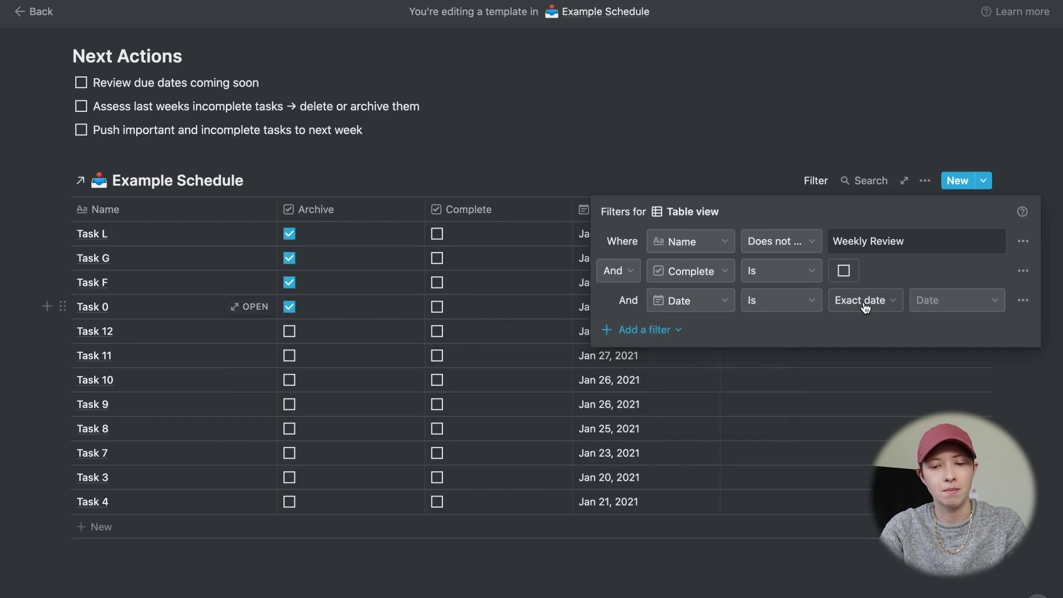
left_click(798, 300)
left_click(778, 434)
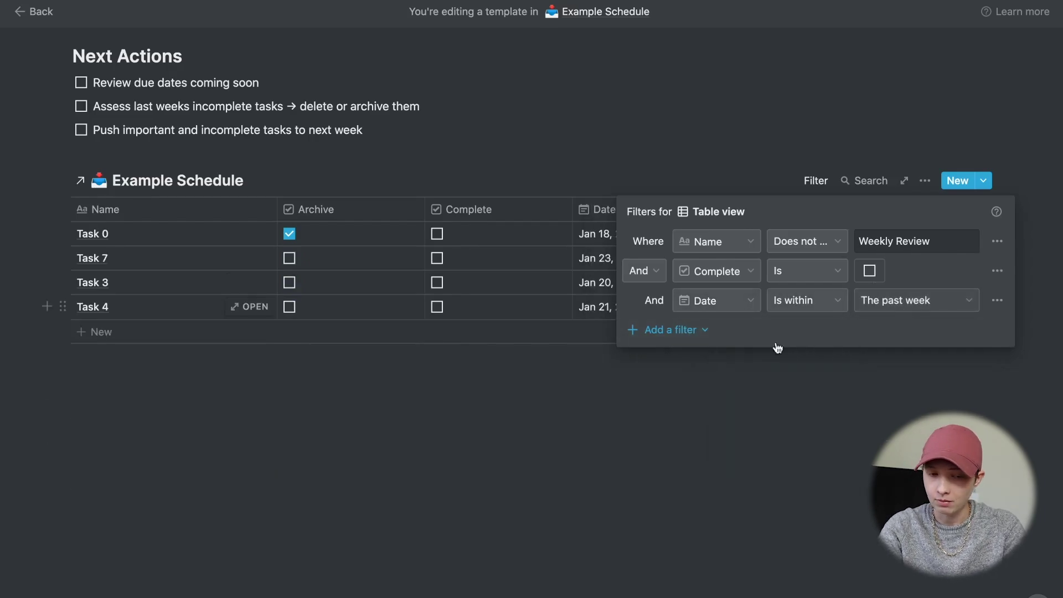
left_click(441, 472)
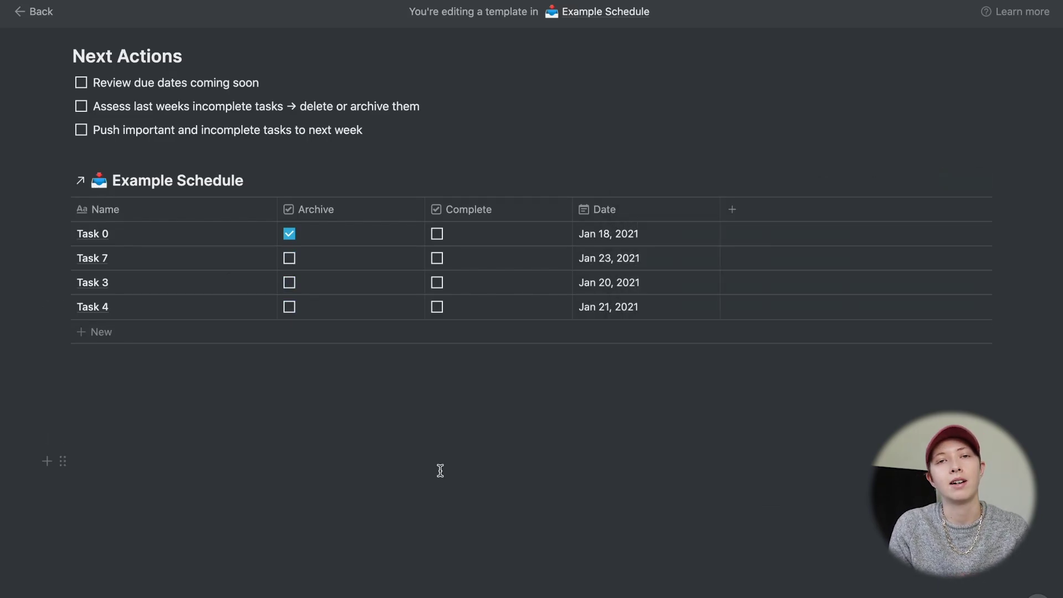
- Place the Example Schedule table in a column beside the Next Actions to-dos
scroll(301, 249, "up", 2)
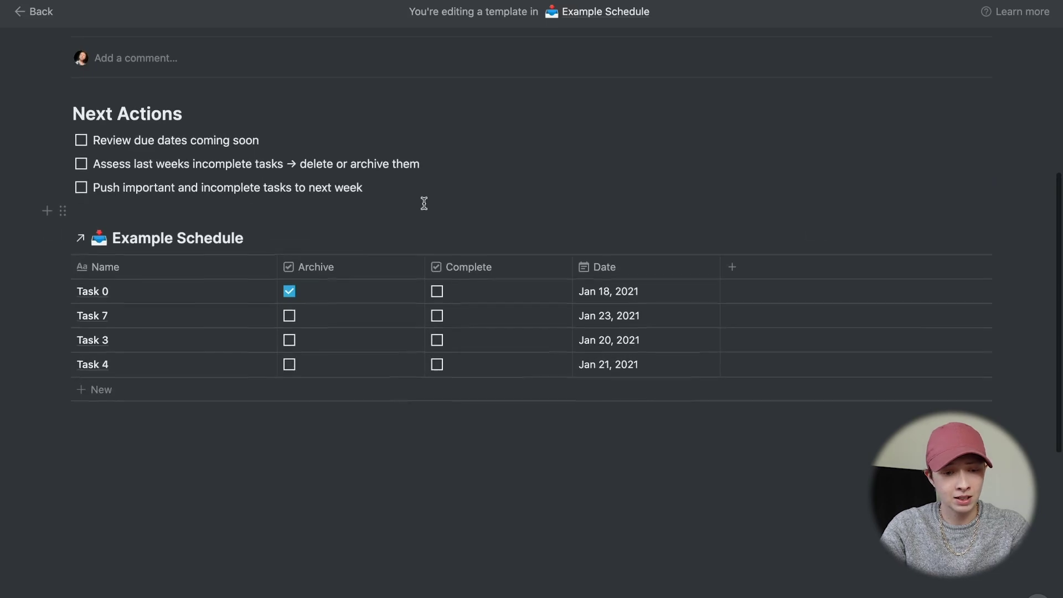
scroll(423, 203, "up", 2)
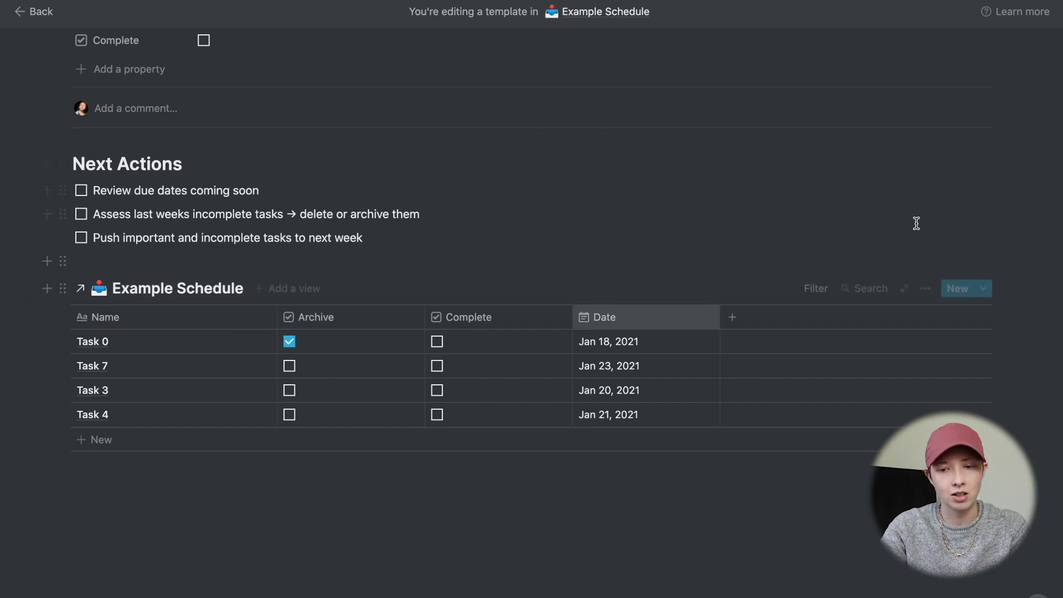
left_click(122, 271)
left_click_drag(62, 287, 498, 276)
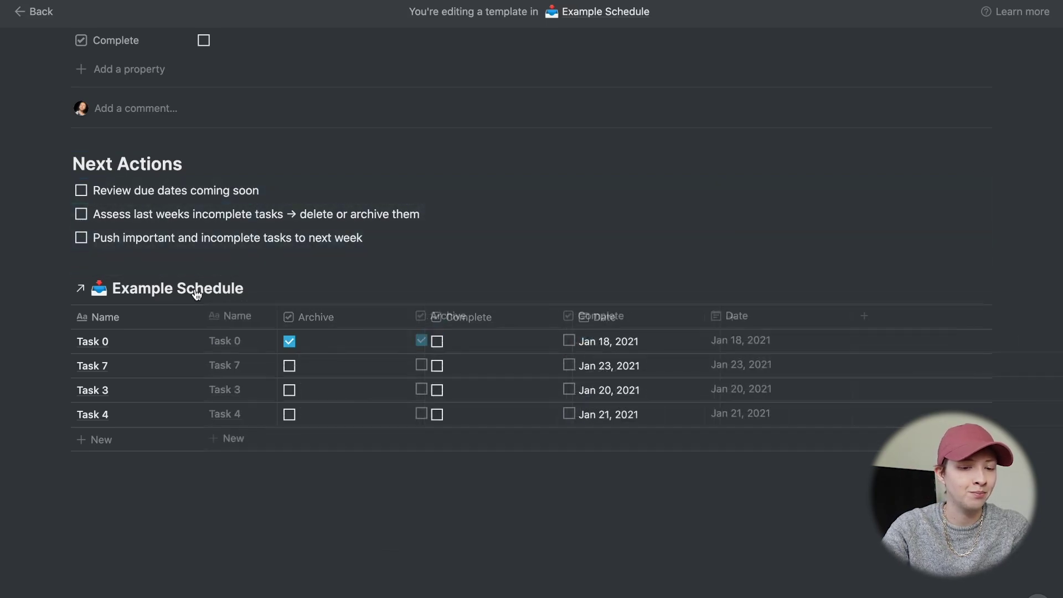
left_click(121, 265)
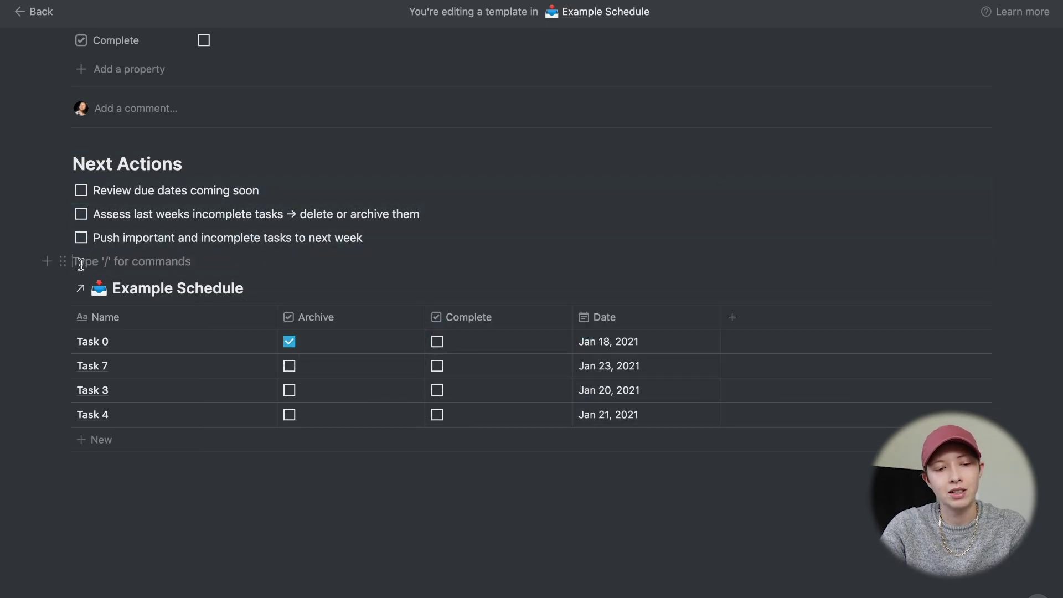
left_click_drag(65, 262, 1010, 171)
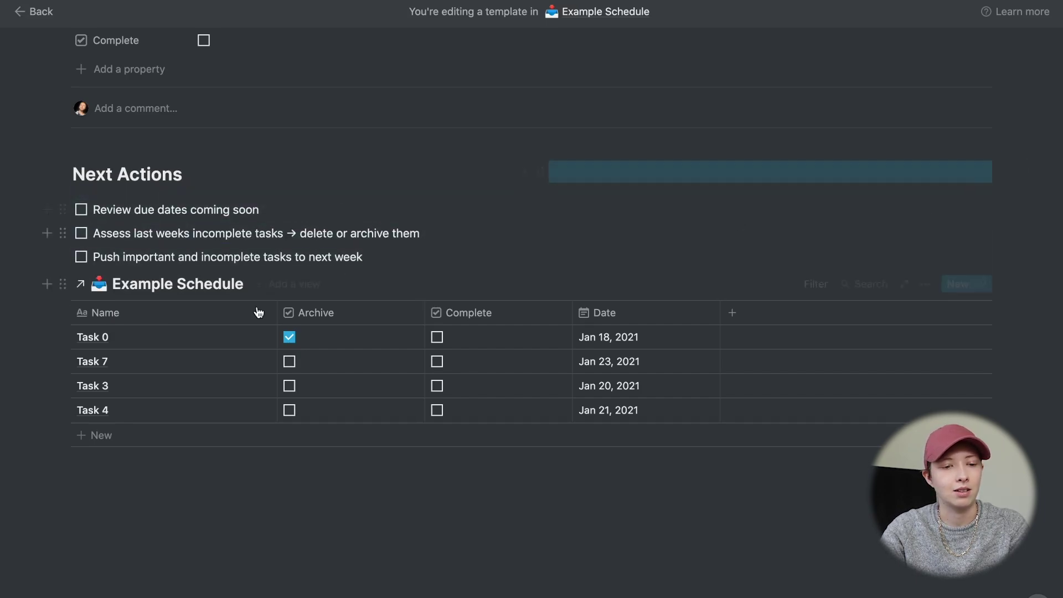
left_click_drag(382, 256, 88, 187)
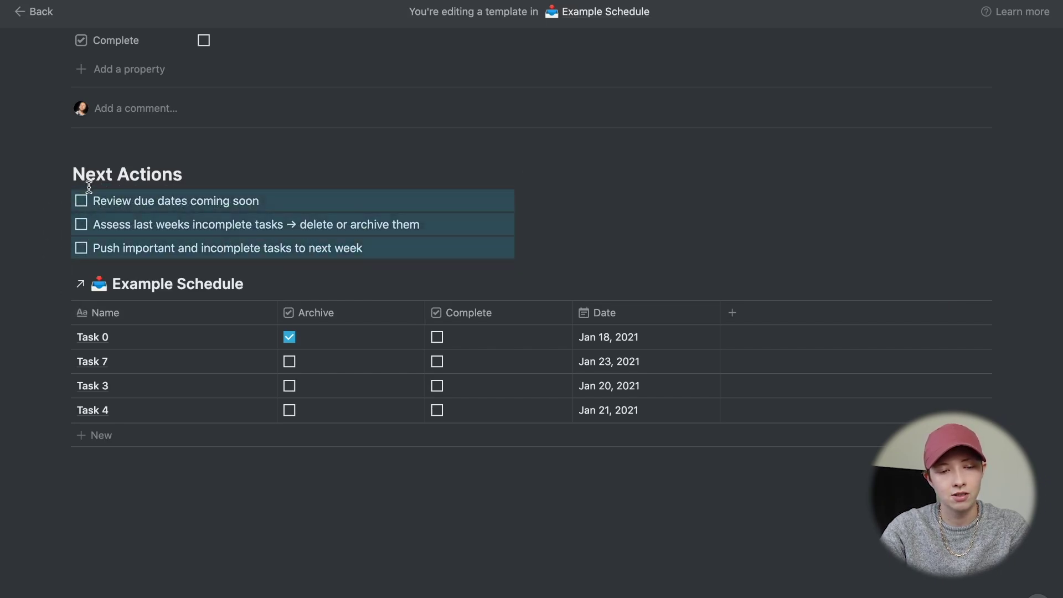
scroll(88, 187, "down", 1)
left_click_drag(62, 253, 664, 145)
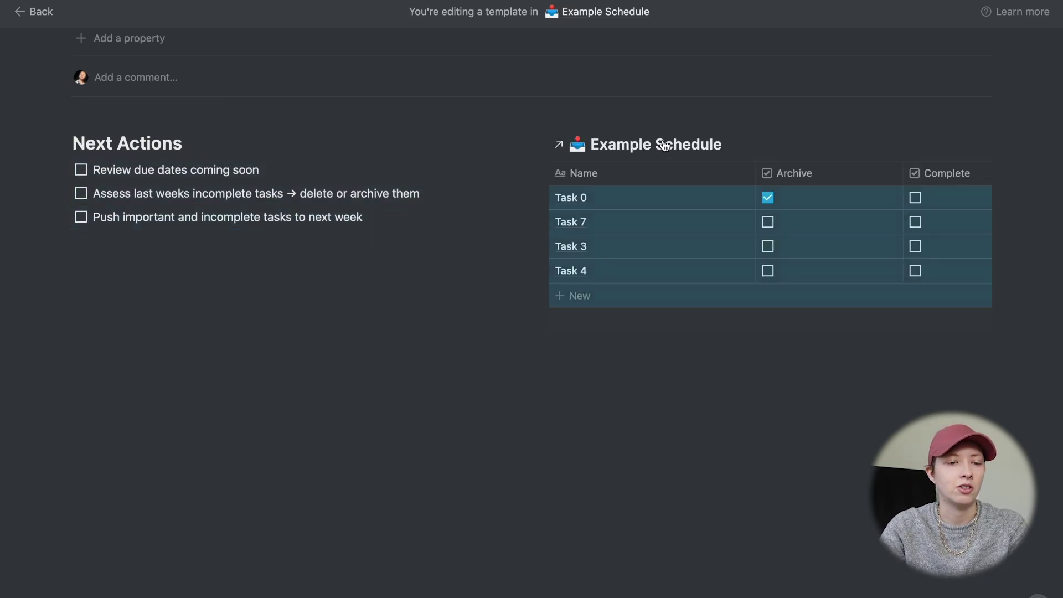
left_click(512, 408)
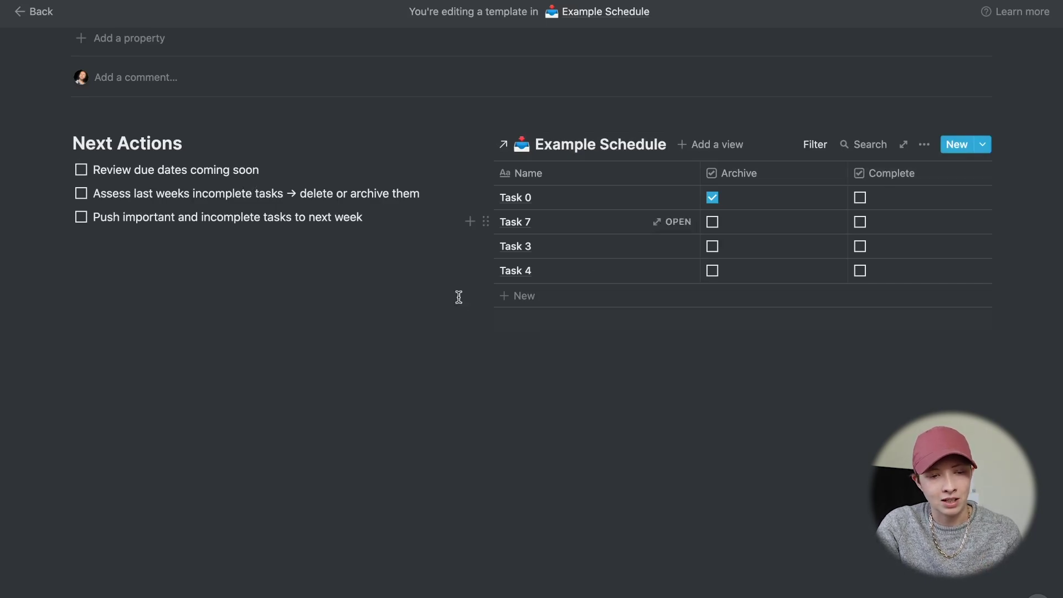
- Hide the Complete column, move Date before Archive, and resize the Name, Date and Archive columns
left_click(880, 175)
left_click(873, 390)
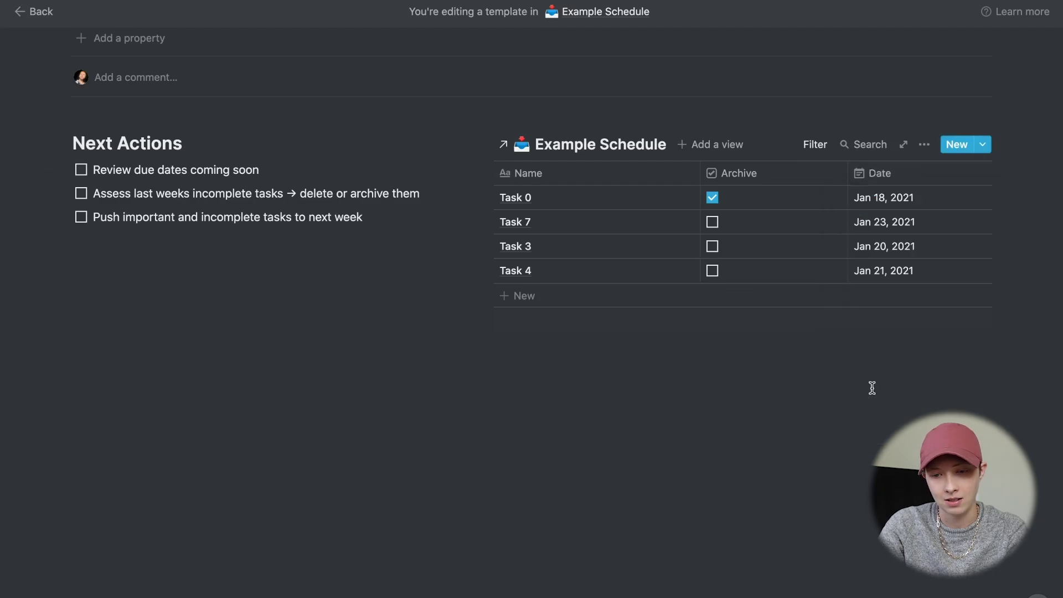
left_click_drag(878, 173, 742, 190)
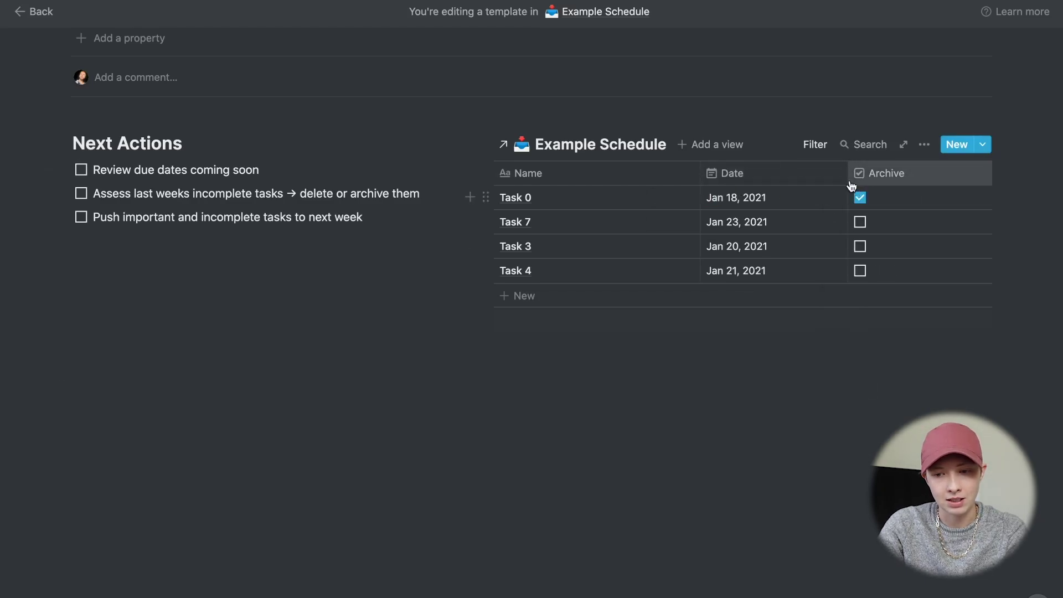
left_click_drag(847, 175, 798, 175)
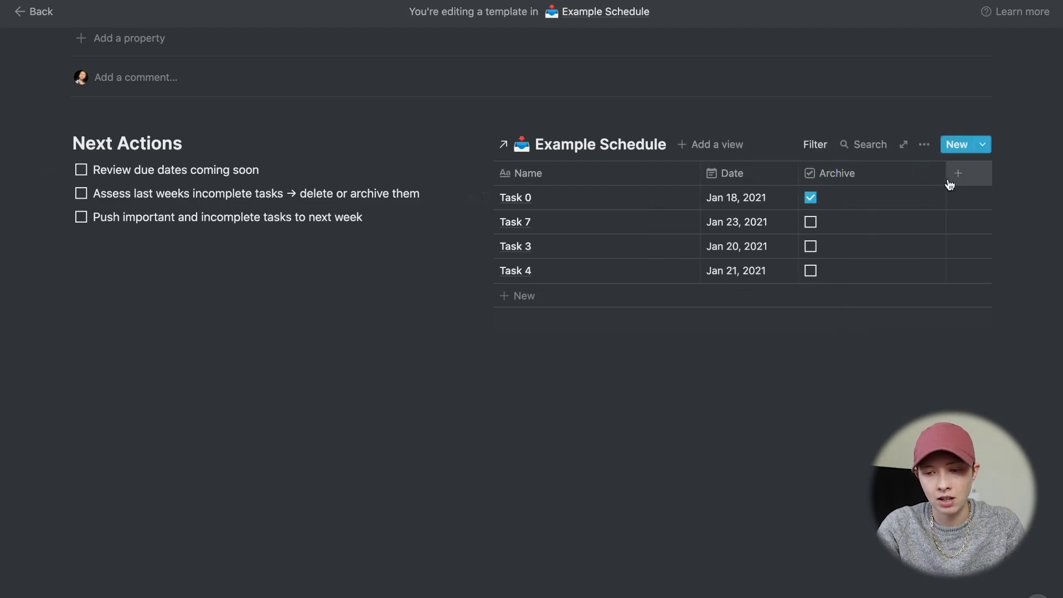
left_click_drag(946, 172, 867, 182)
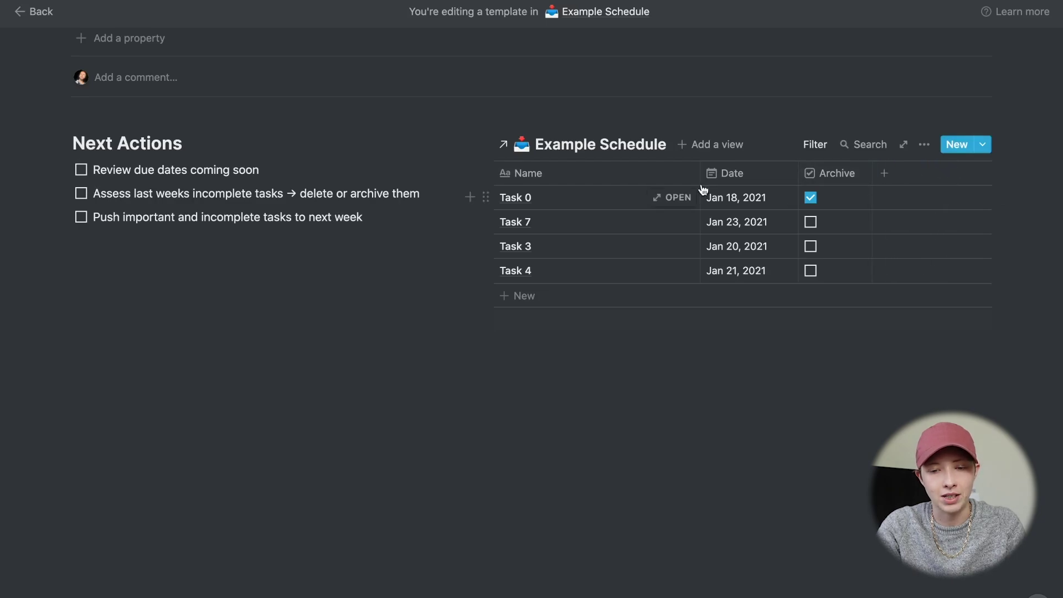
left_click_drag(700, 174, 790, 183)
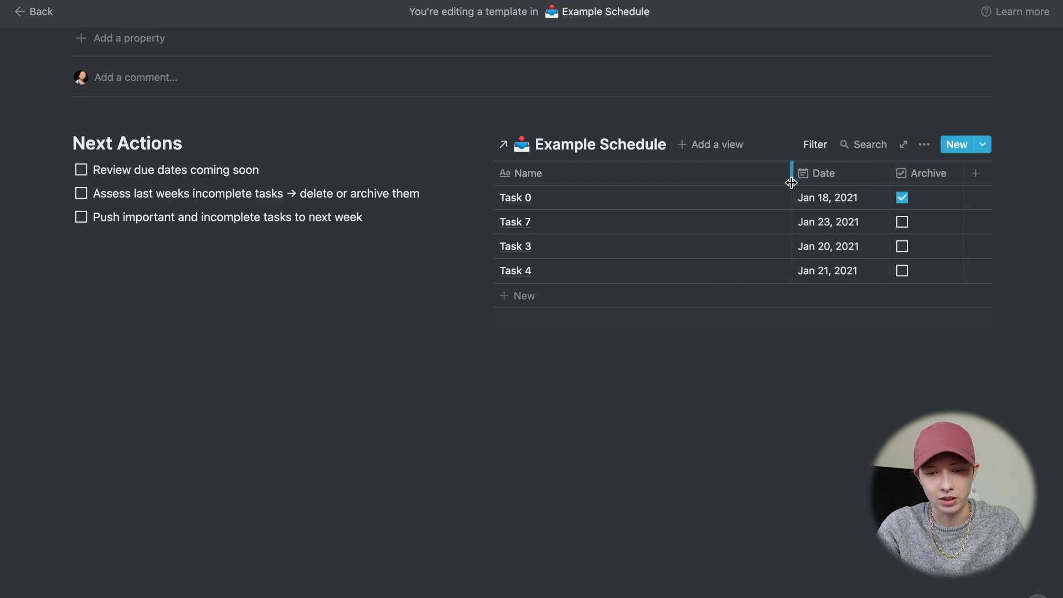
left_click(664, 420)
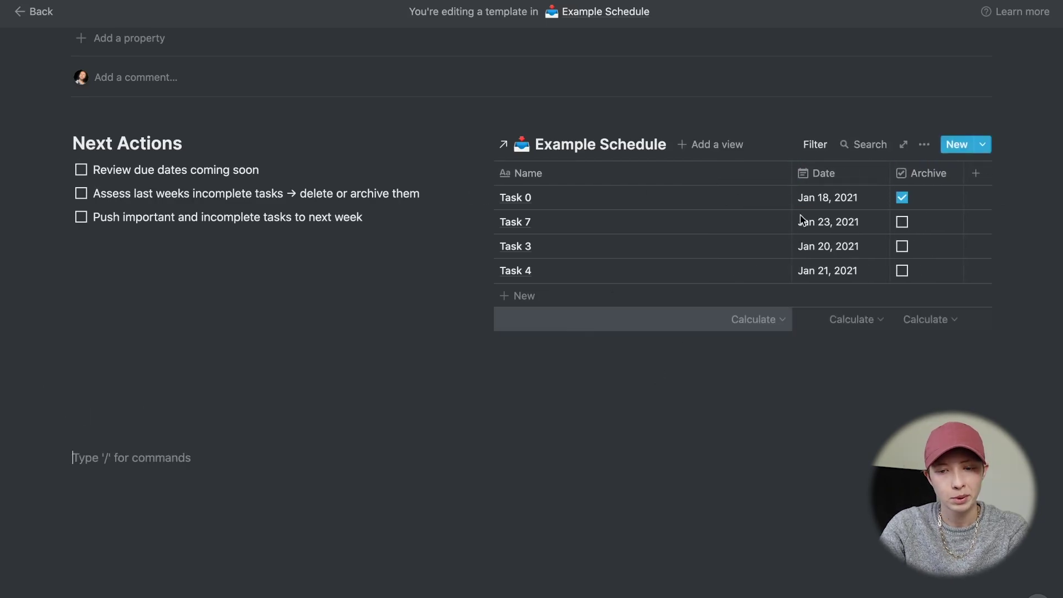
- Add a 'Next Week' view and rename the original table view to 'Last Week'
left_click(714, 145)
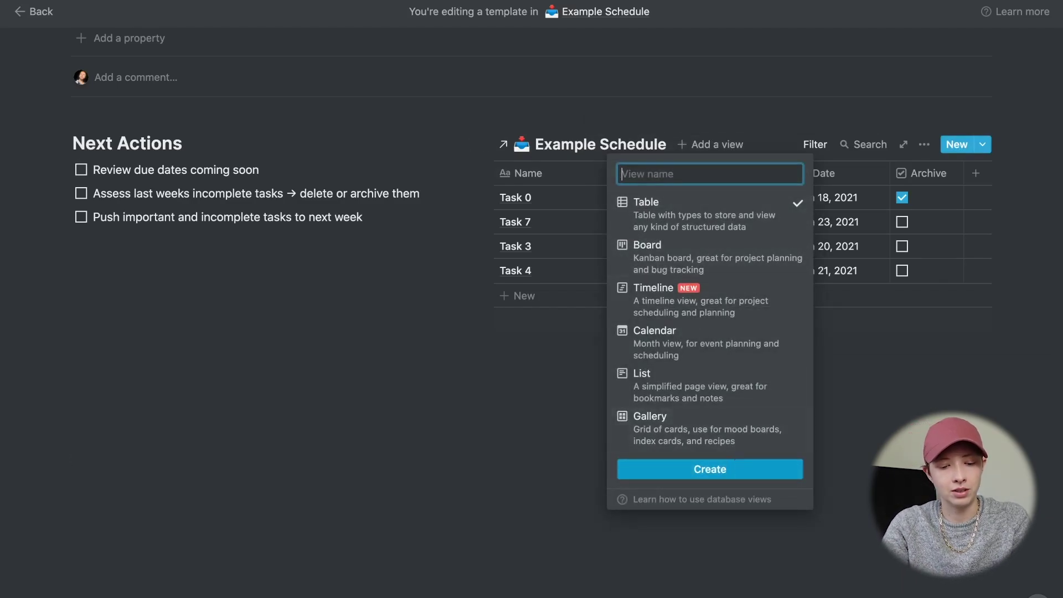
type("Next Week")
key("Return")
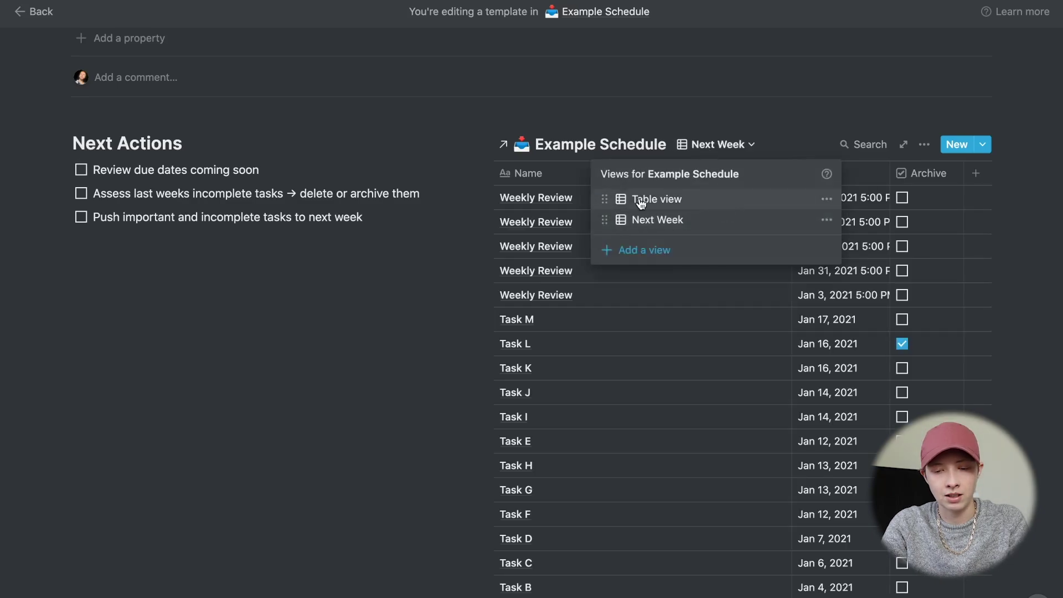
left_click(683, 203)
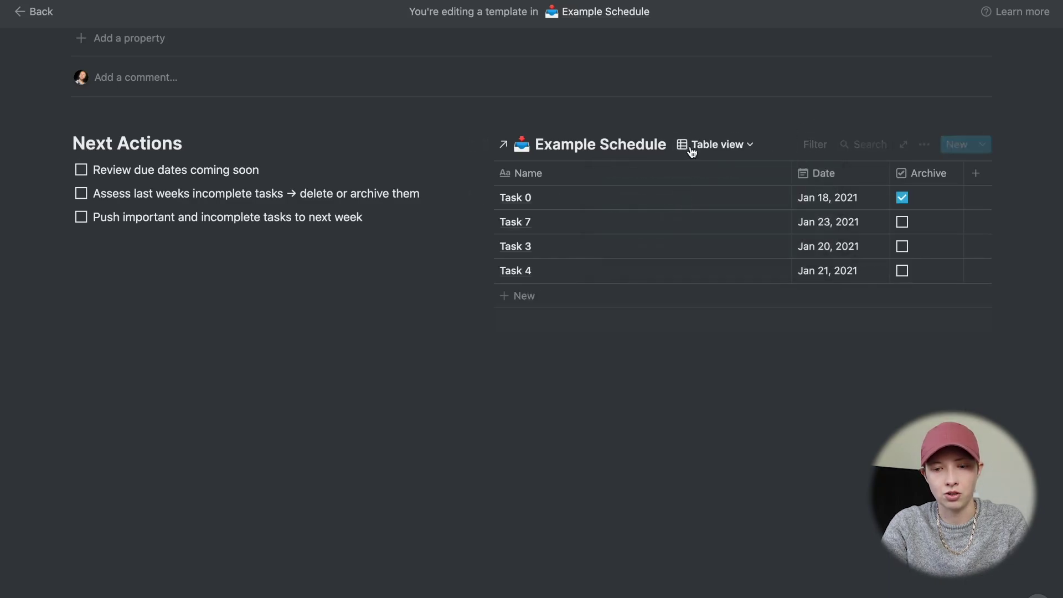
left_click(692, 147)
left_click(826, 200)
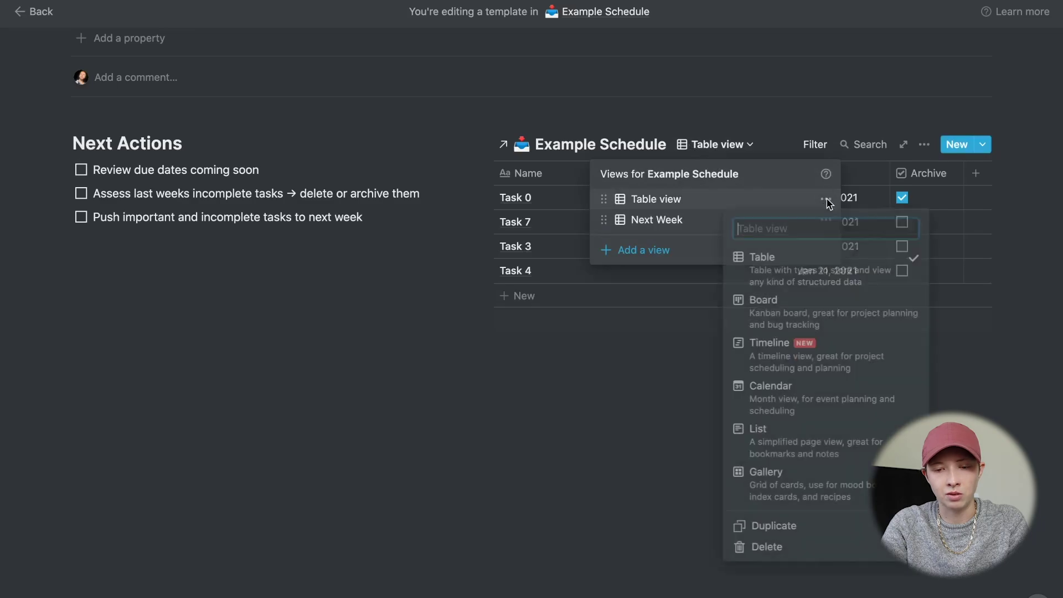
type("Last Week")
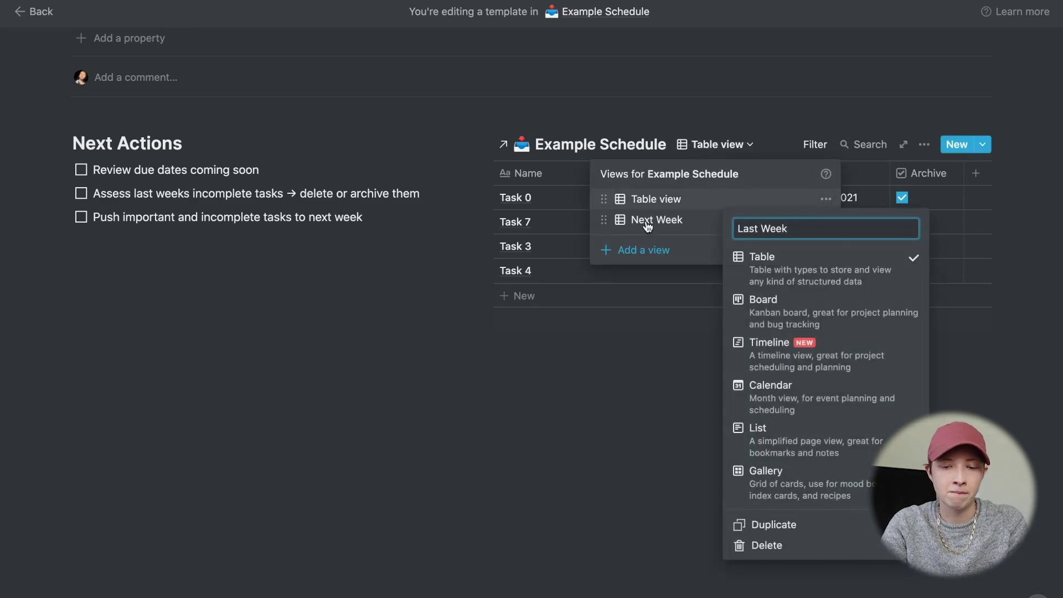
- Filter the Next Week view so Name does not contain 'Weekly Review'
left_click(645, 222)
left_click(929, 147)
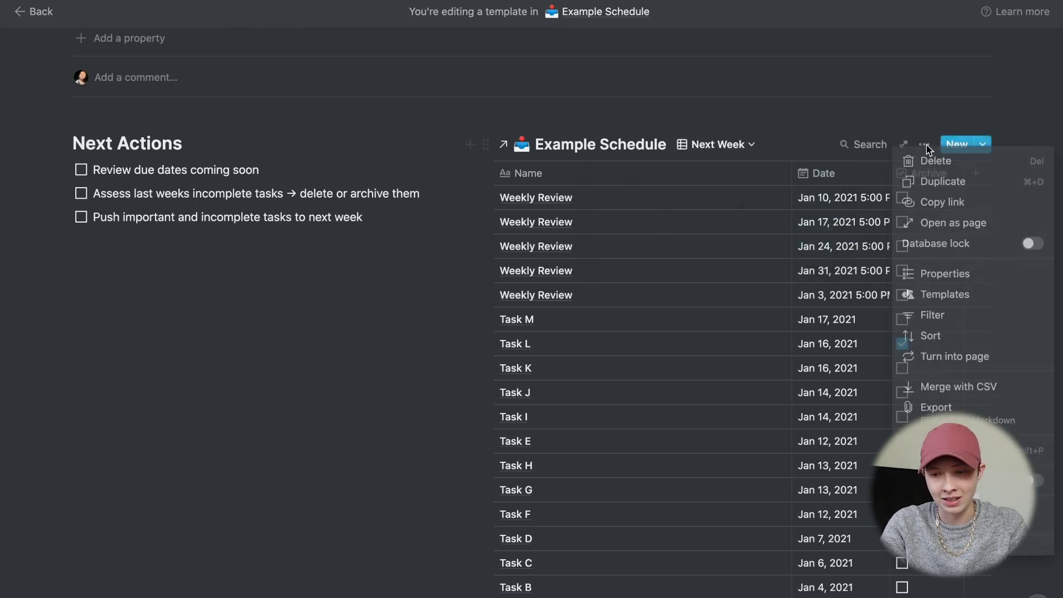
left_click(945, 316)
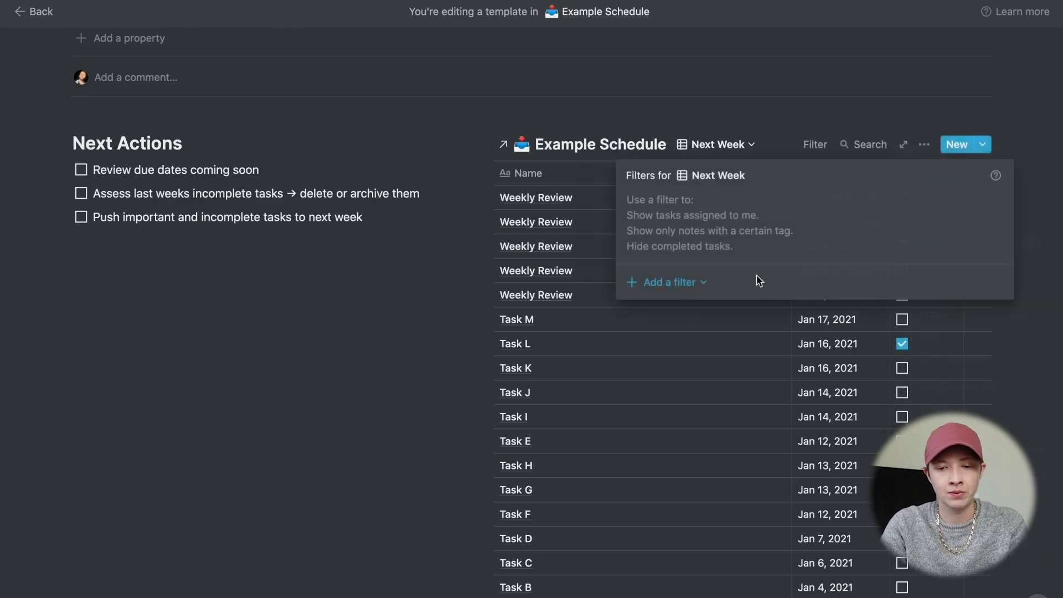
left_click(649, 282)
left_click(651, 309)
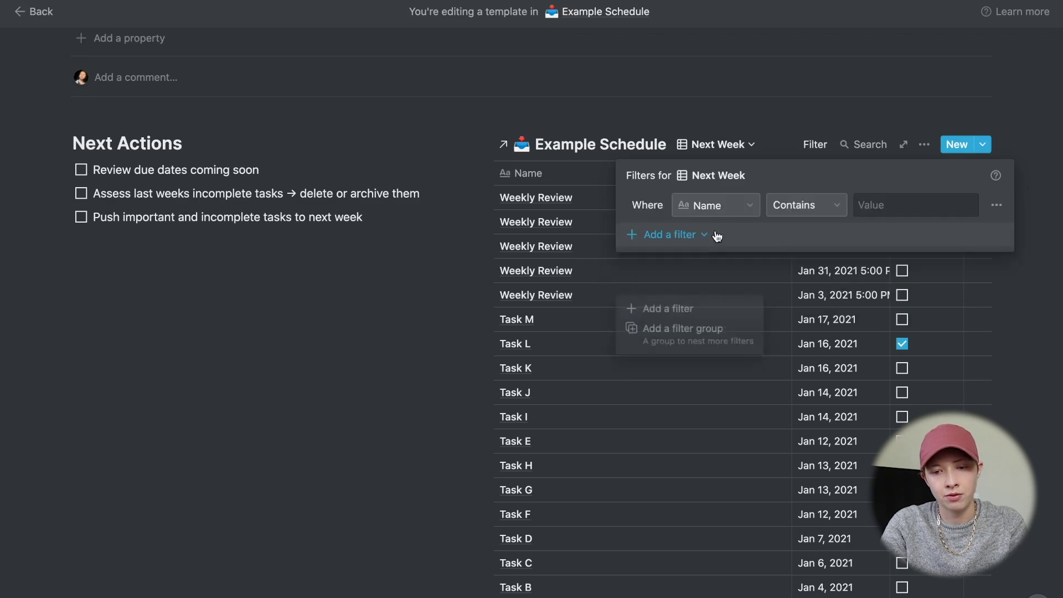
left_click(792, 206)
left_click(787, 303)
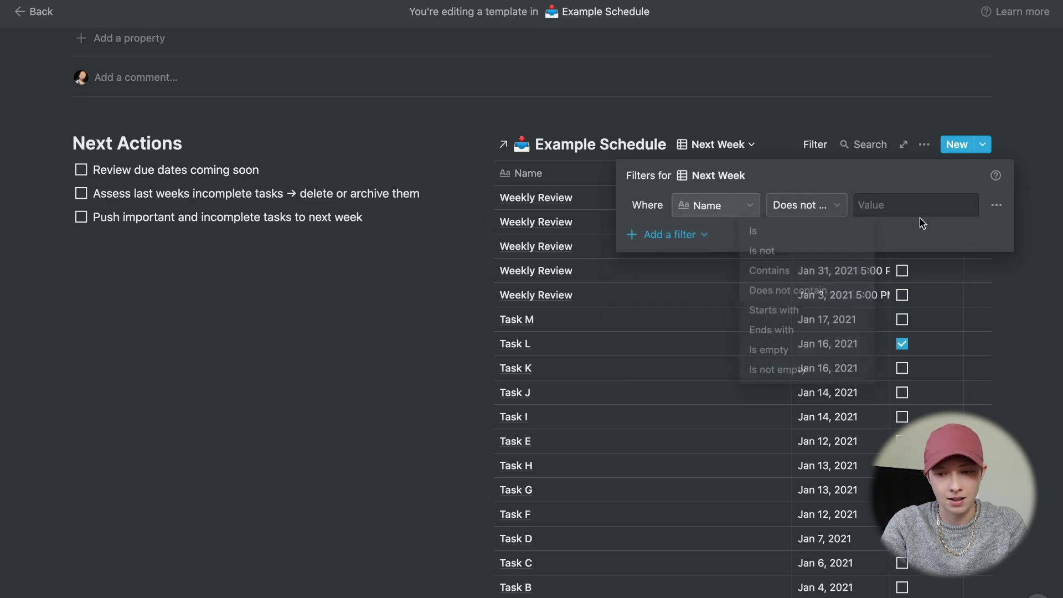
left_click(908, 206)
type("Weekly Re")
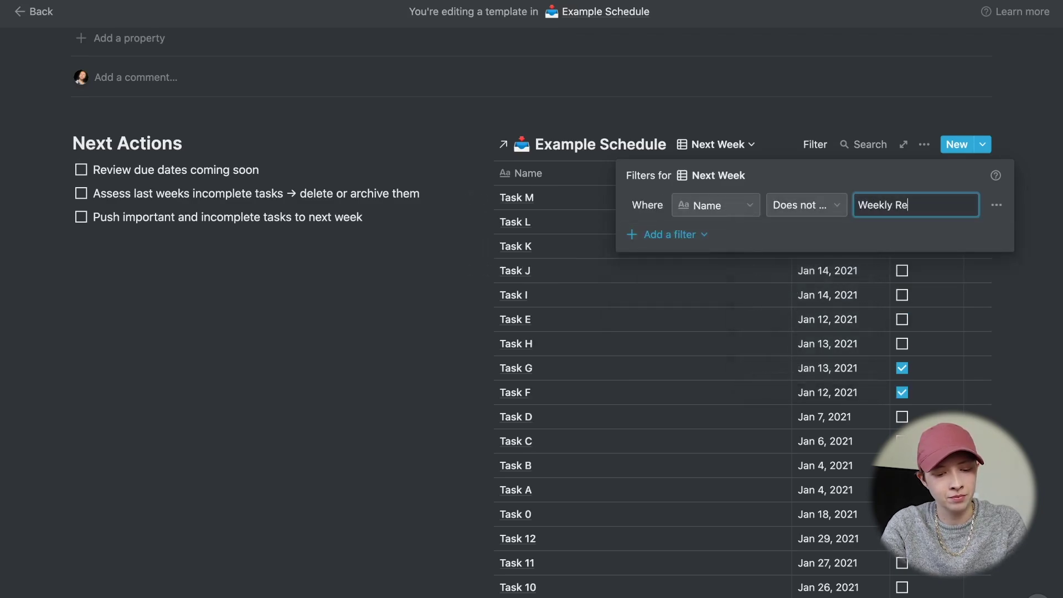
type("view")
- Add Next Week filters for Complete unchecked and Date is within a range
left_click(671, 234)
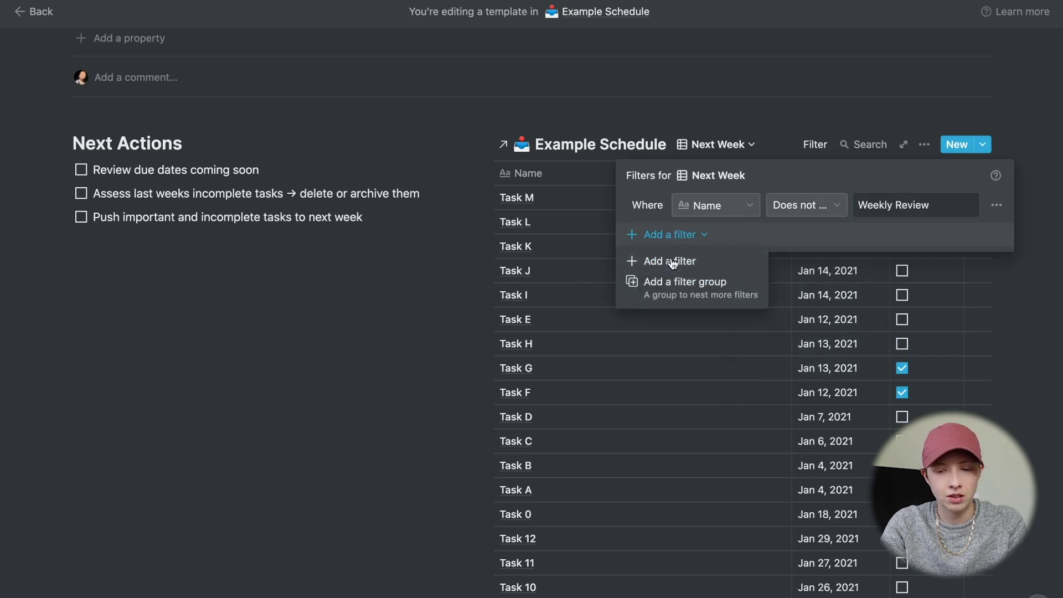
left_click(678, 260)
left_click(728, 238)
left_click(707, 344)
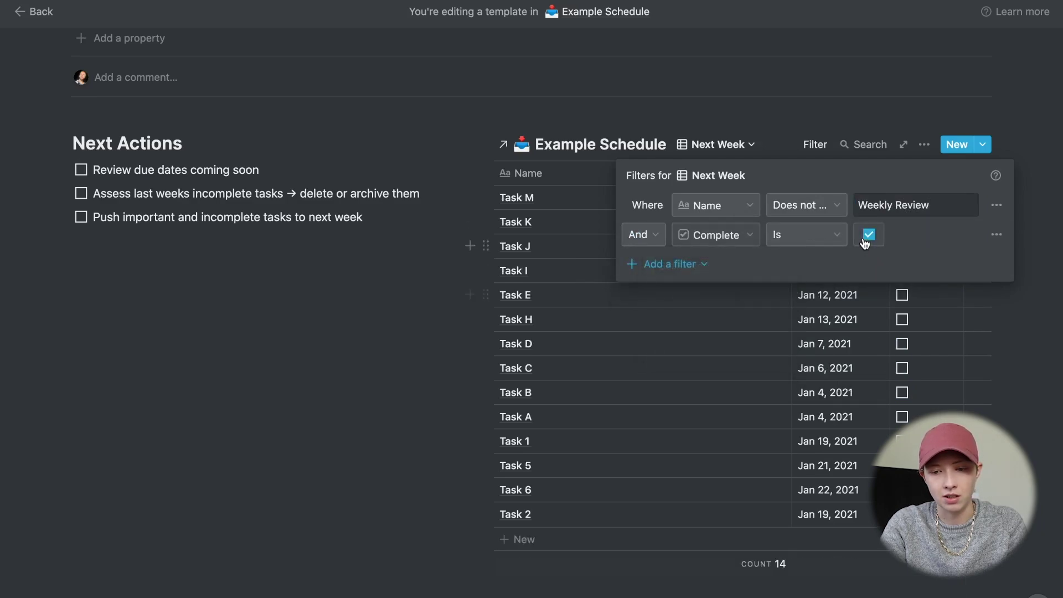
left_click(671, 264)
left_click(676, 287)
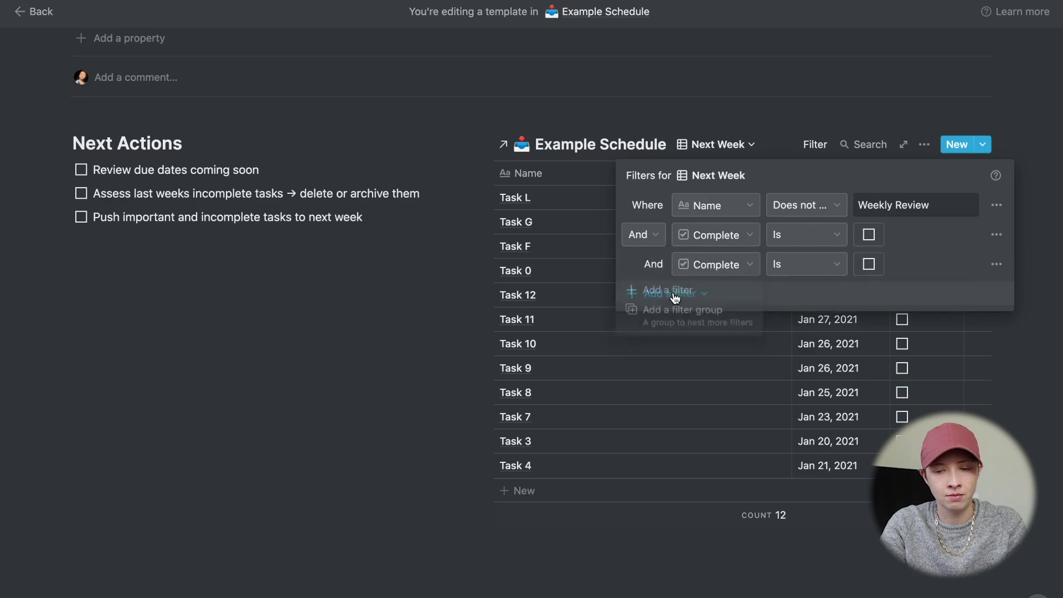
left_click(701, 260)
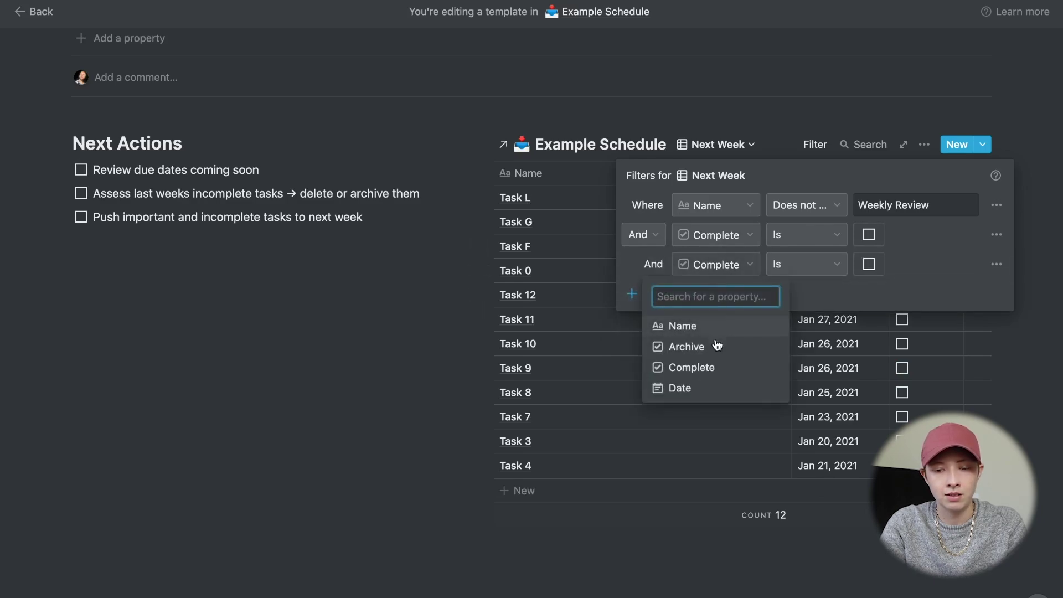
left_click(711, 385)
left_click(799, 270)
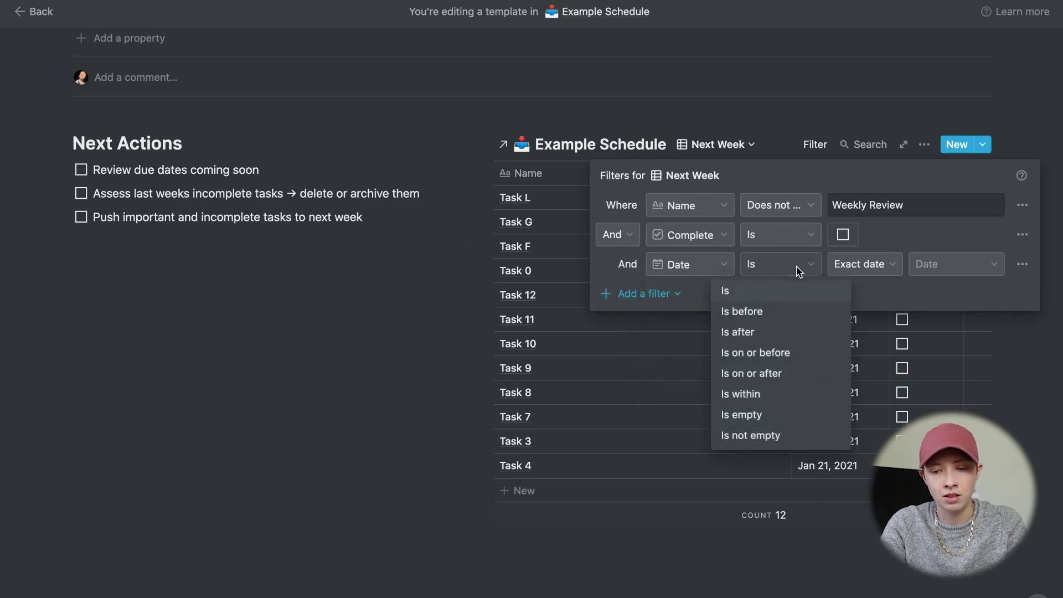
left_click(785, 394)
left_click(885, 264)
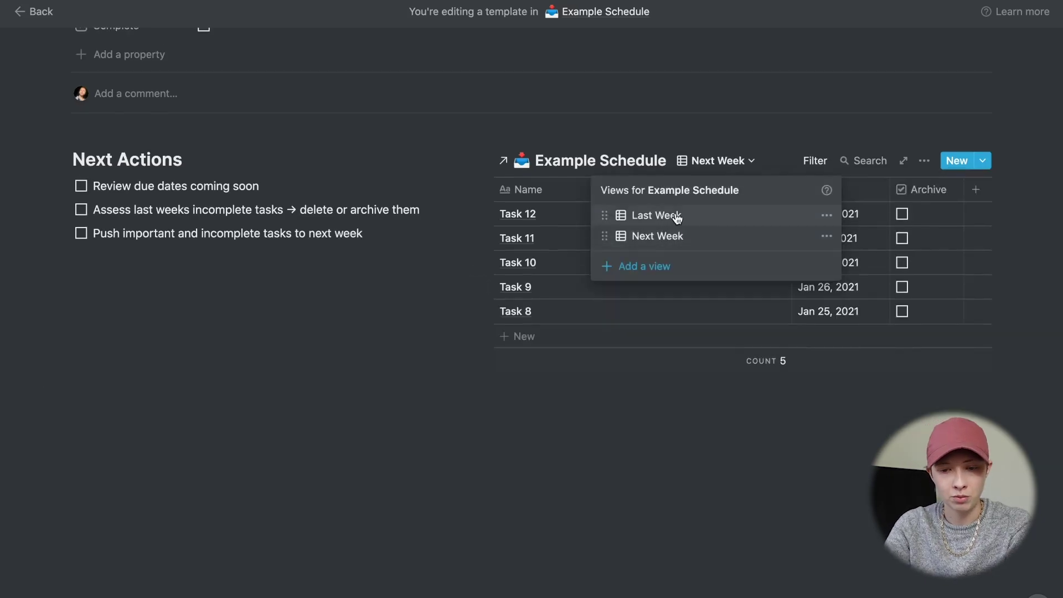
- Sort the Last Week view, then the Next Week view, by Date ascending
left_click(676, 217)
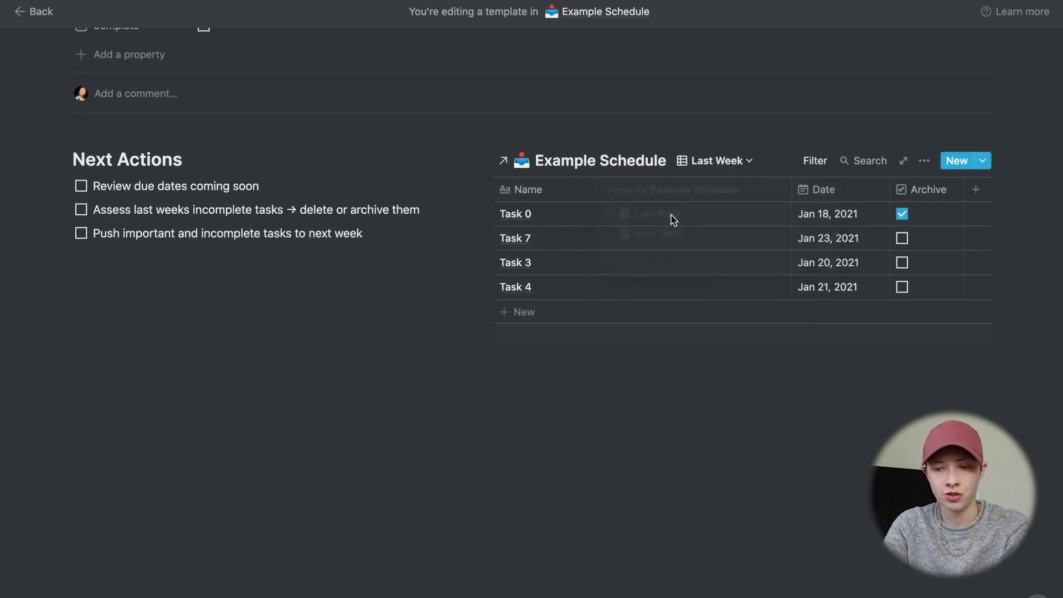
left_click(833, 198)
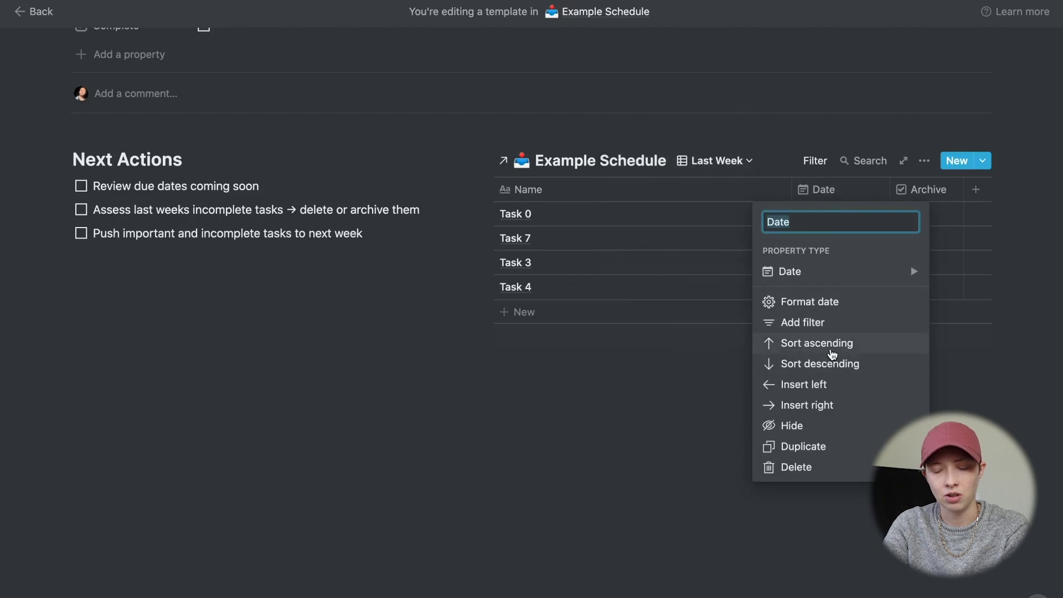
left_click(830, 344)
left_click(716, 160)
left_click(656, 236)
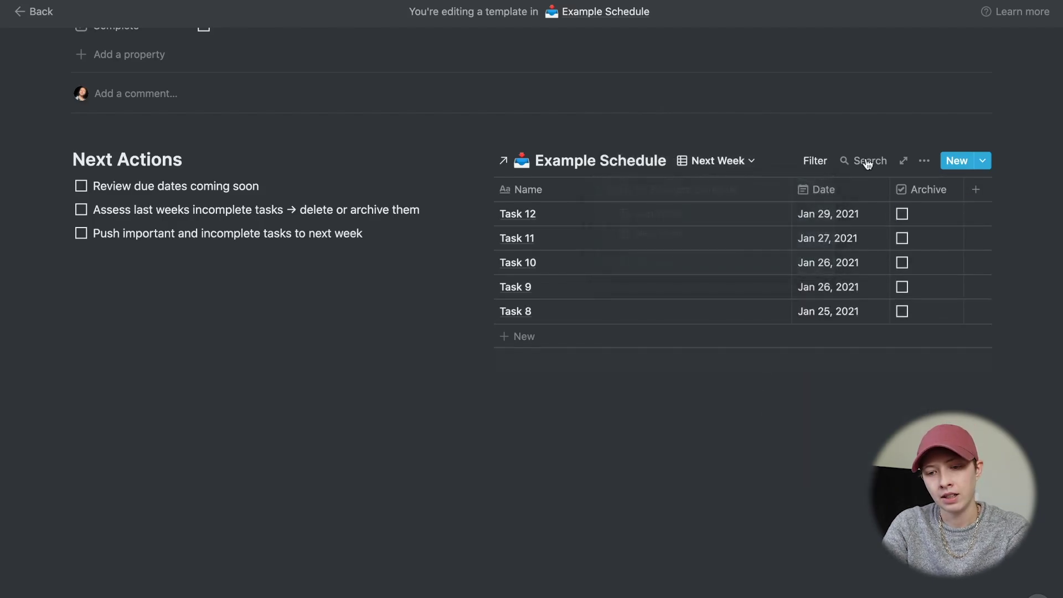
left_click(842, 190)
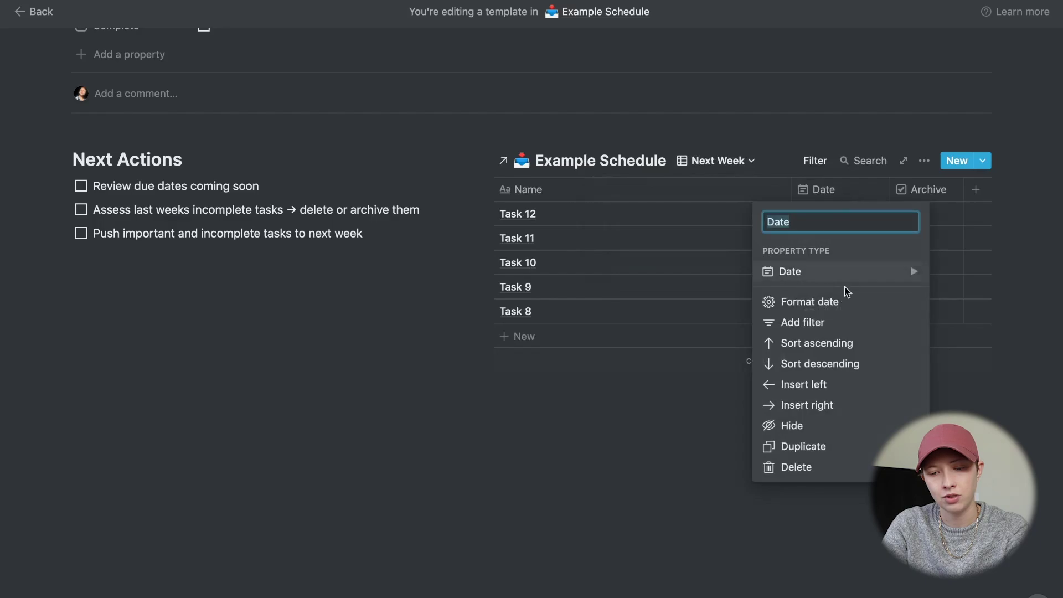
left_click(847, 345)
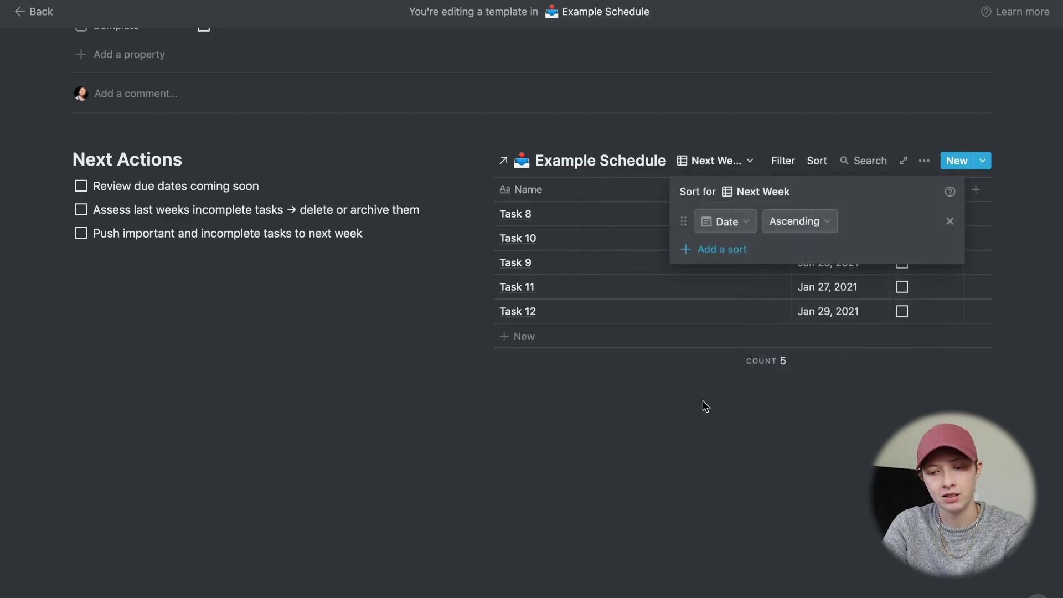
left_click(678, 423)
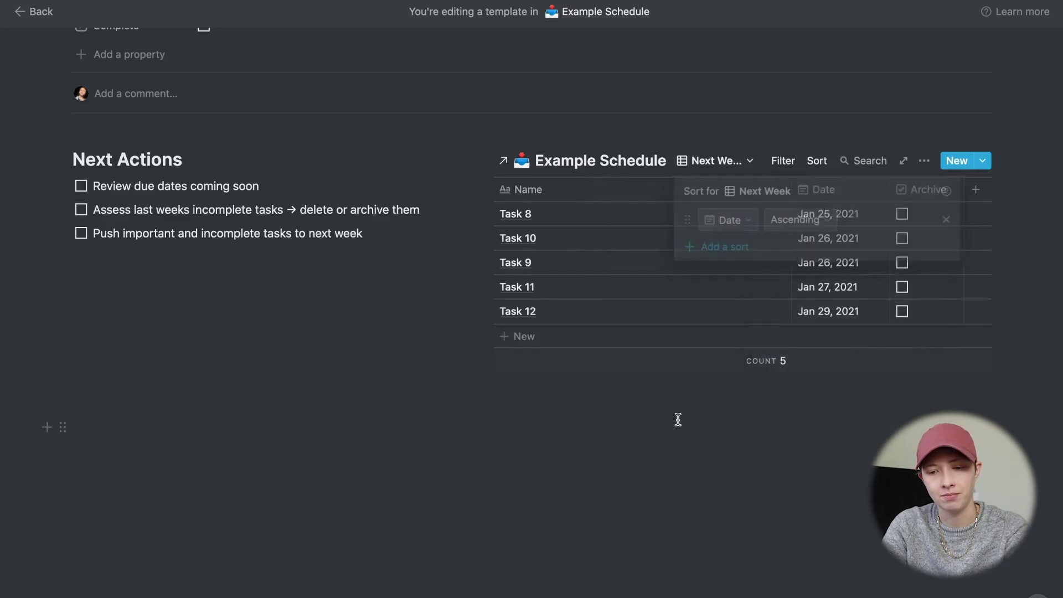
left_click(726, 165)
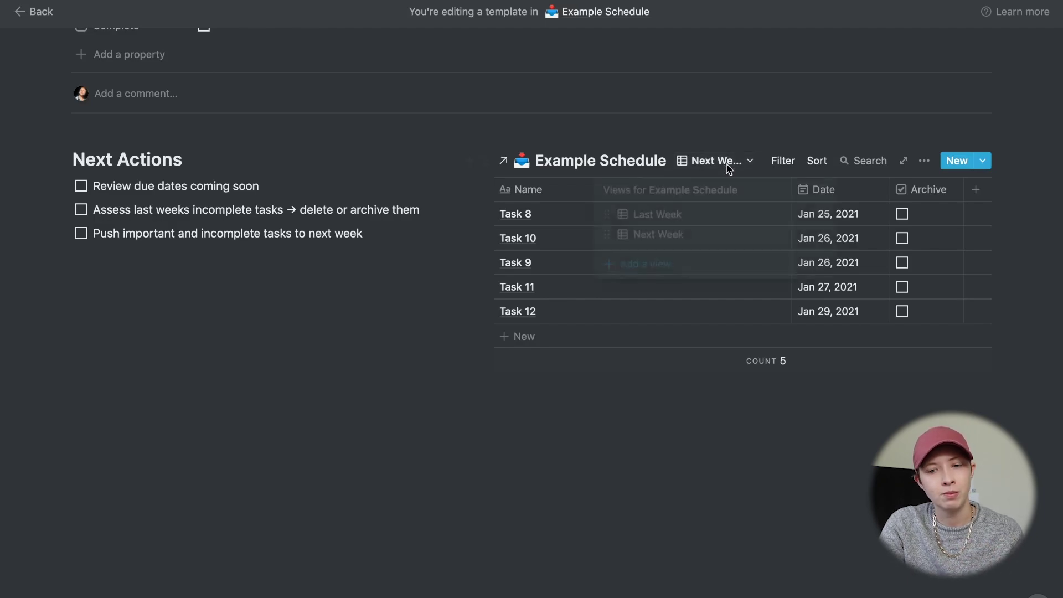
left_click(190, 172)
- Exit the template editor and preview, then check Example Schedule's views on the calendar
left_click(40, 14)
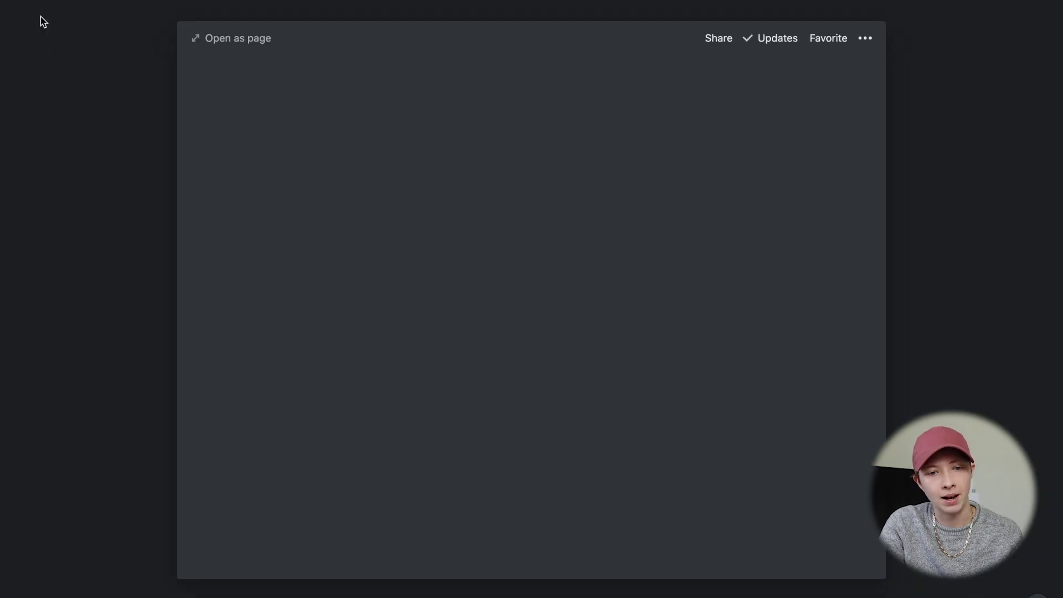
left_click(90, 47)
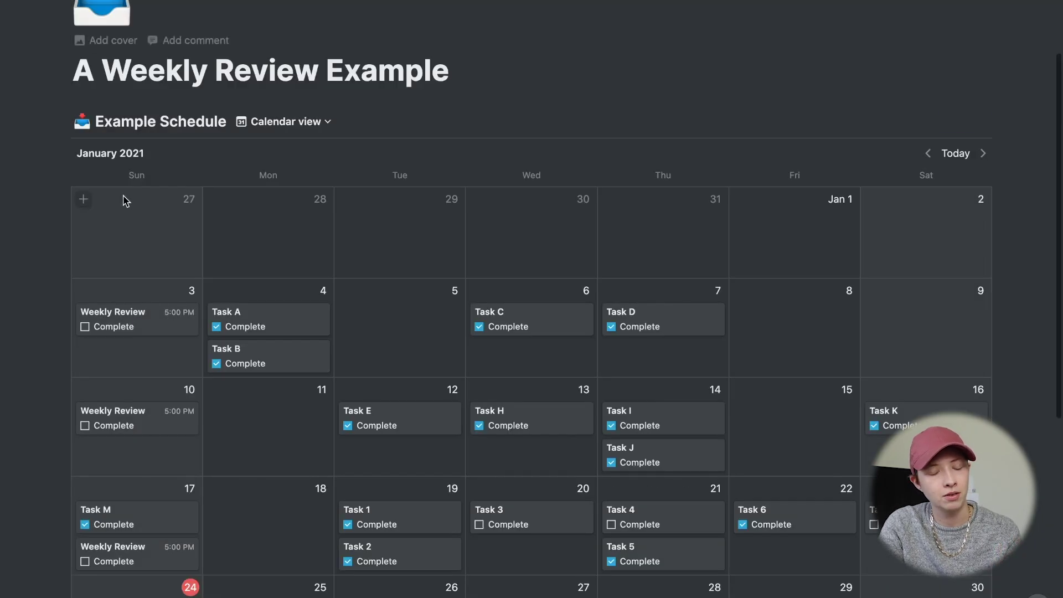
scroll(124, 197, "down", 1)
left_click(313, 105)
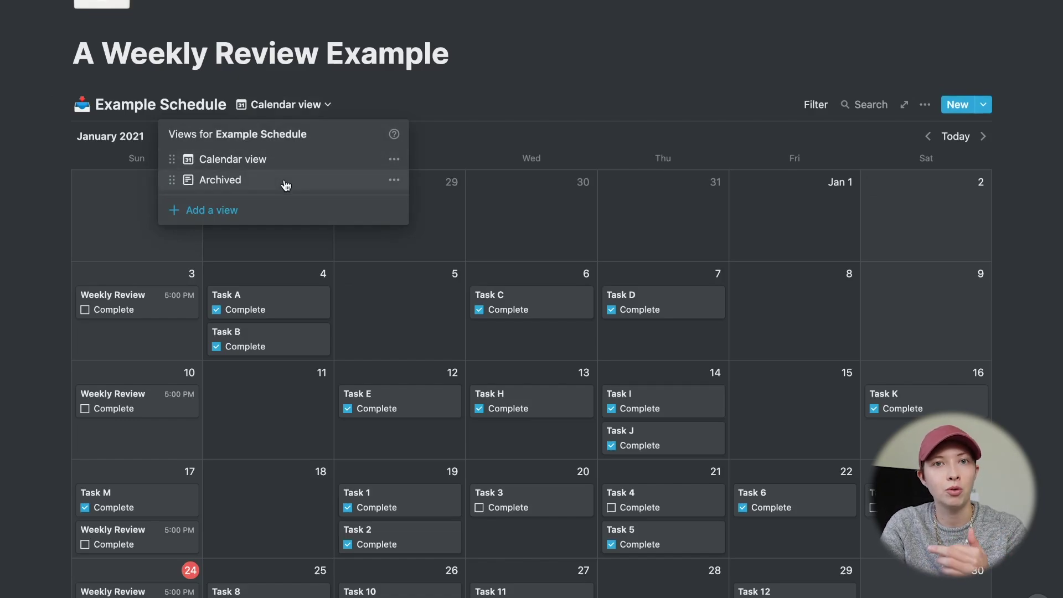
left_click(620, 132)
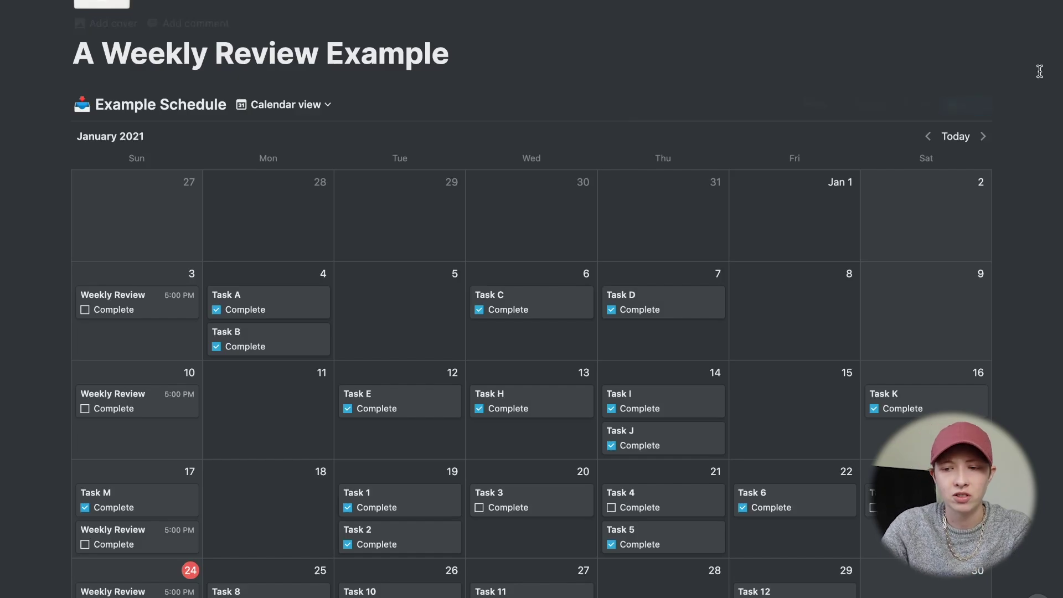
- Reopen the Weekly Review Template for editing and start a block below the linked table
left_click(983, 105)
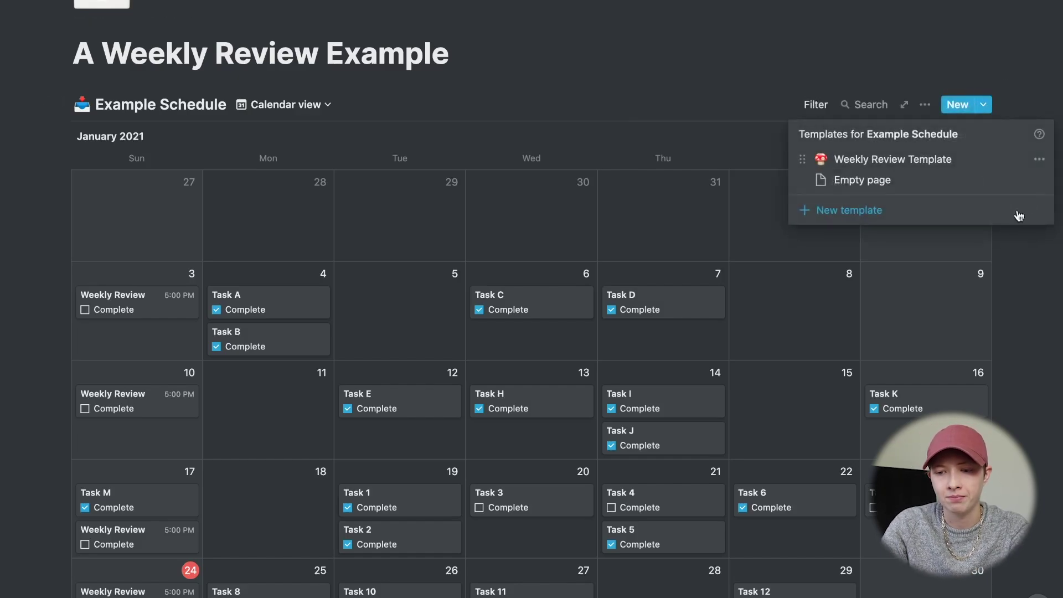
left_click(1038, 160)
left_click(931, 151)
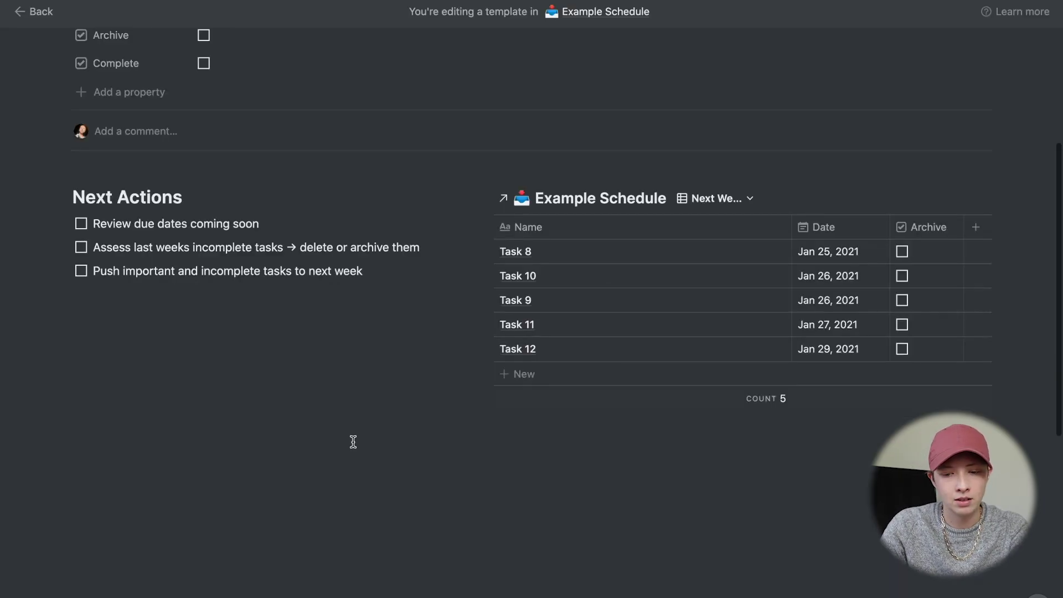
left_click(582, 446)
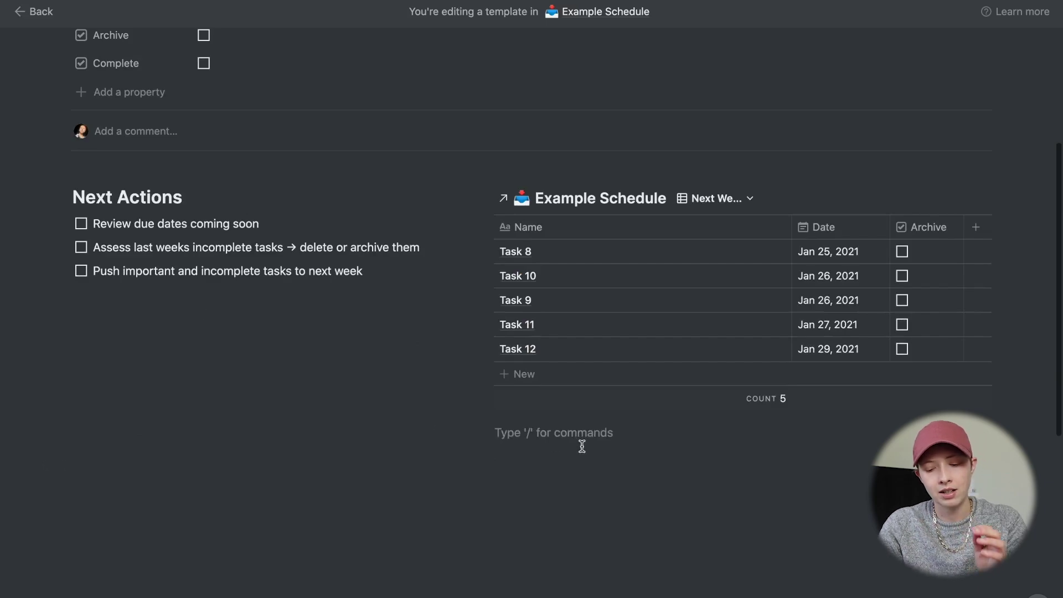
- Add an expanded 'Archived' toggle below the Next Week table and type '/linked' inside it
type("/toggl")
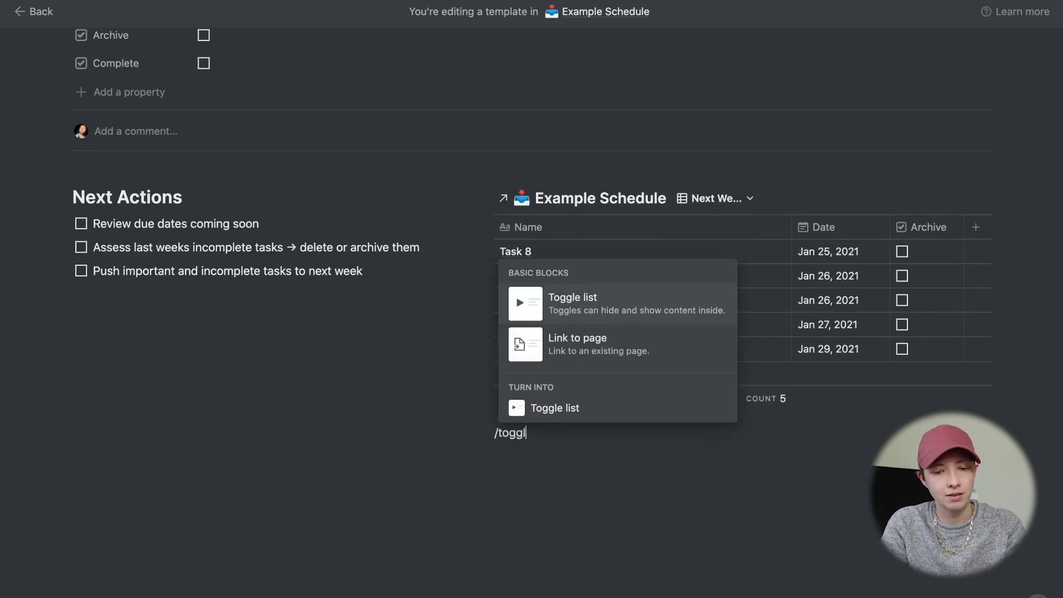
key("Return")
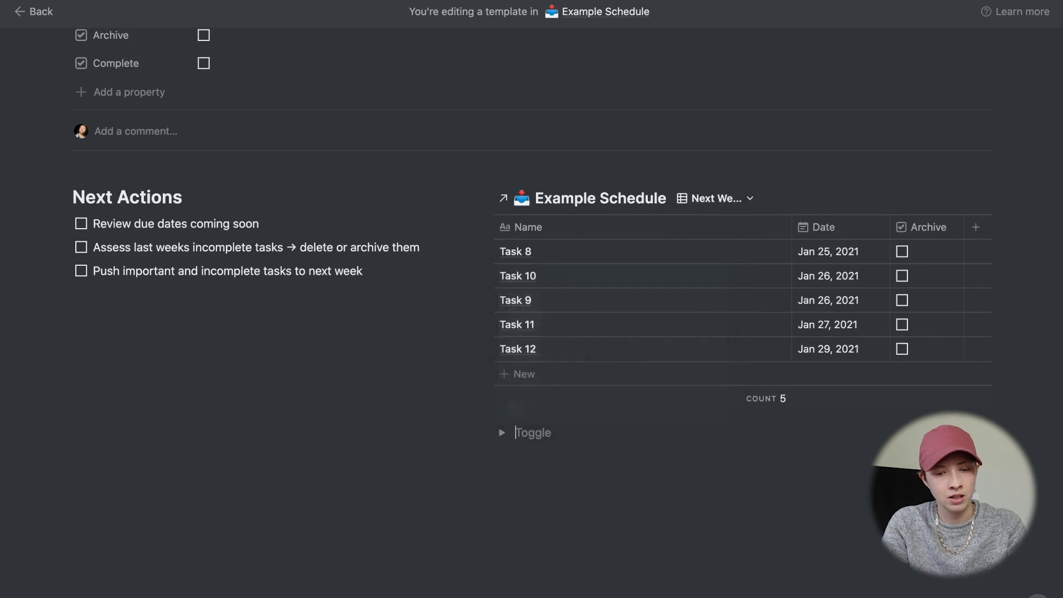
type("Archived")
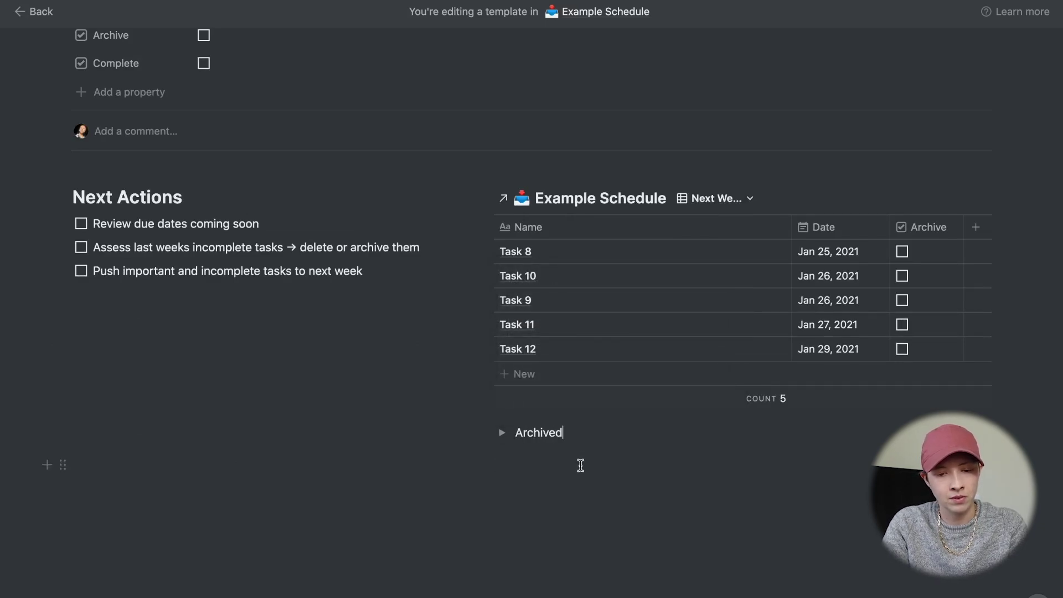
left_click(502, 432)
scroll(498, 431, "down", 2)
left_click(553, 379)
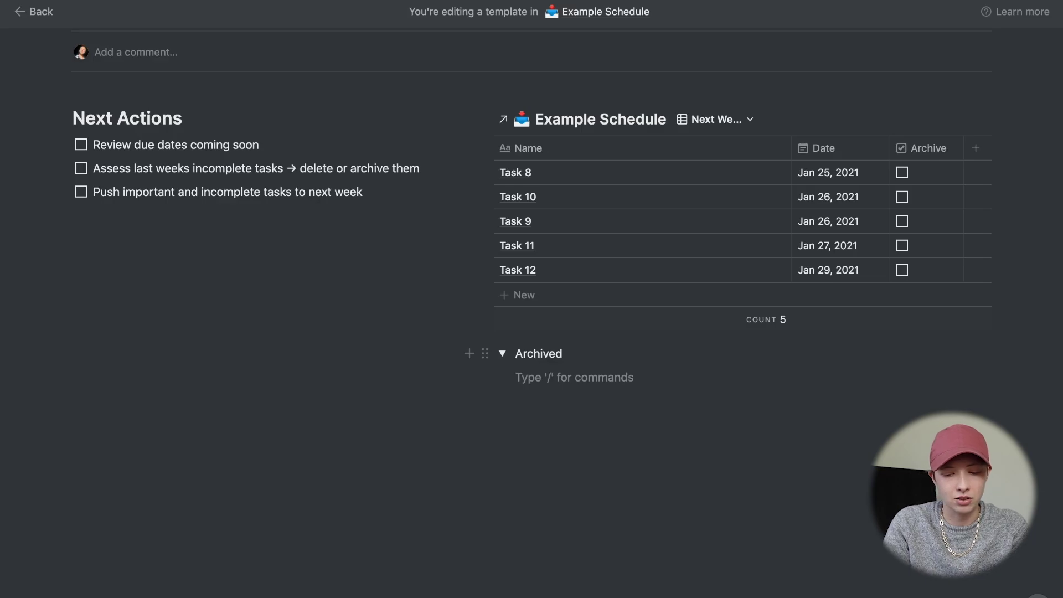
type("/linked")
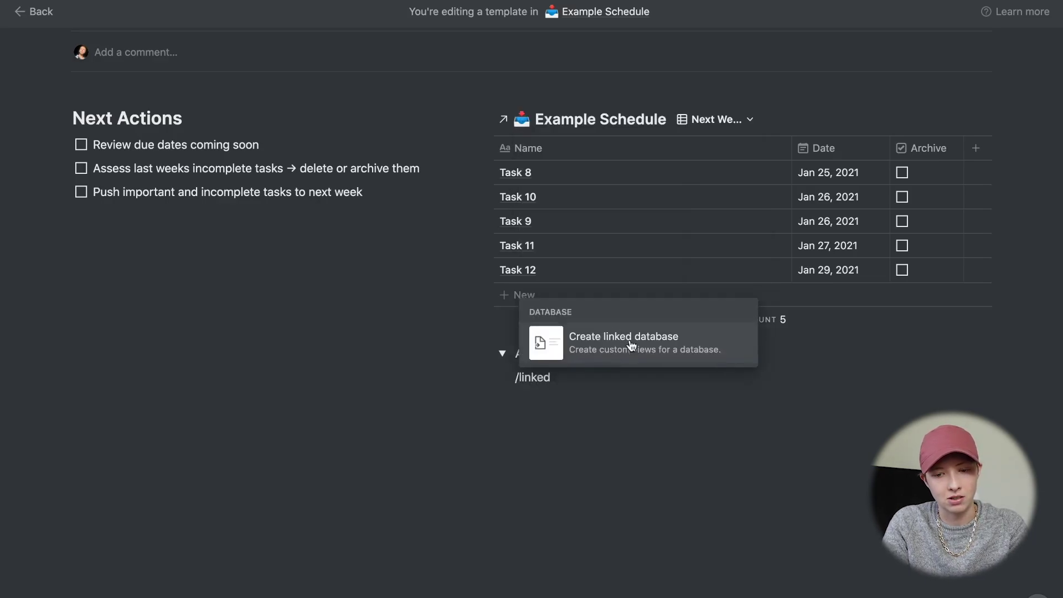
- Insert a linked Example Schedule table, hide Complete, and move Date before Archive
left_click(631, 346)
type("Exa")
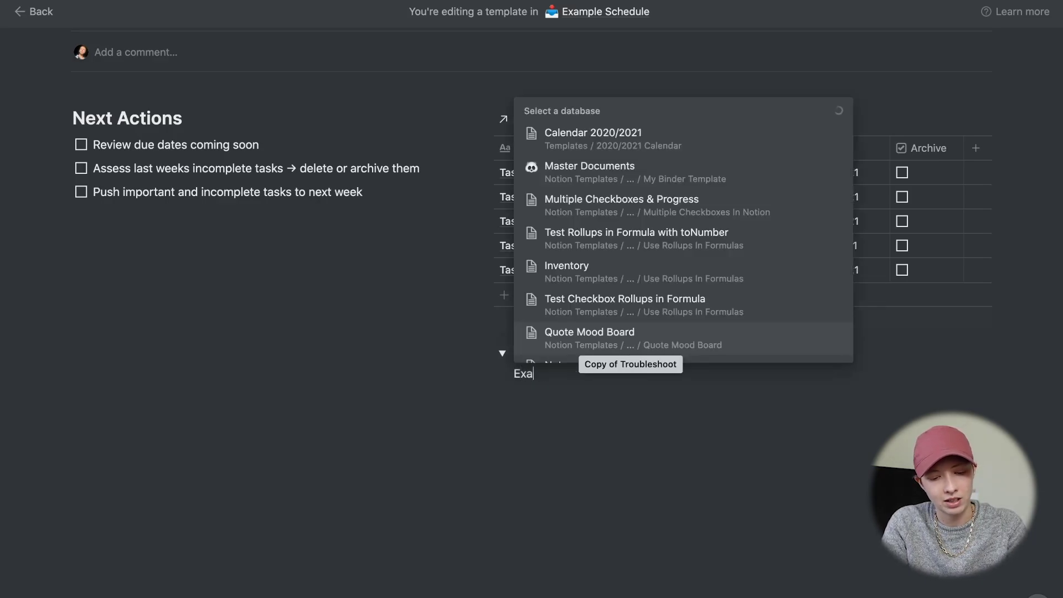
type("mple S")
key("Return")
left_click(920, 327)
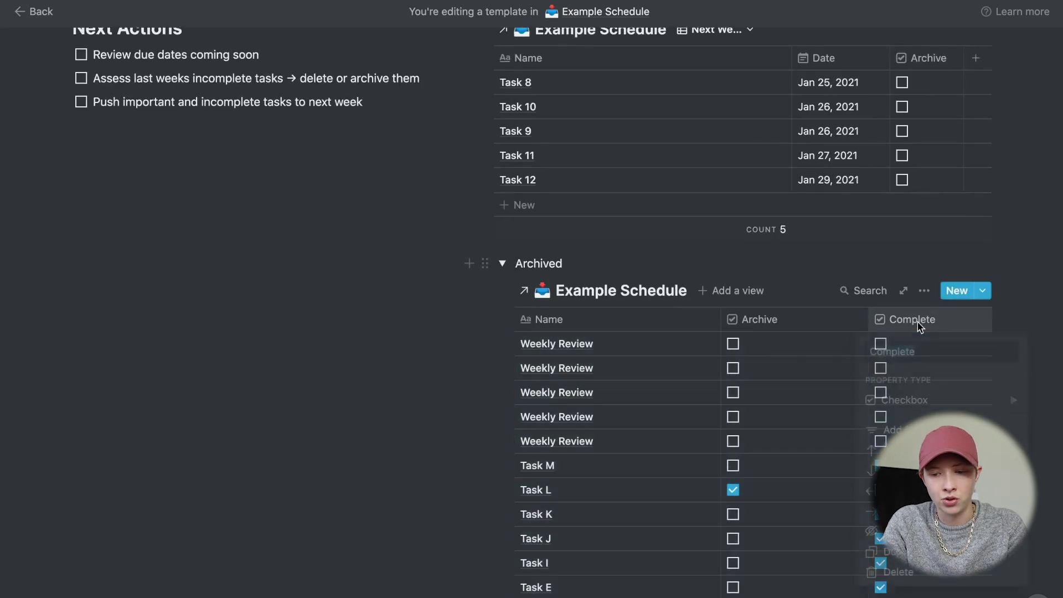
left_click(869, 534)
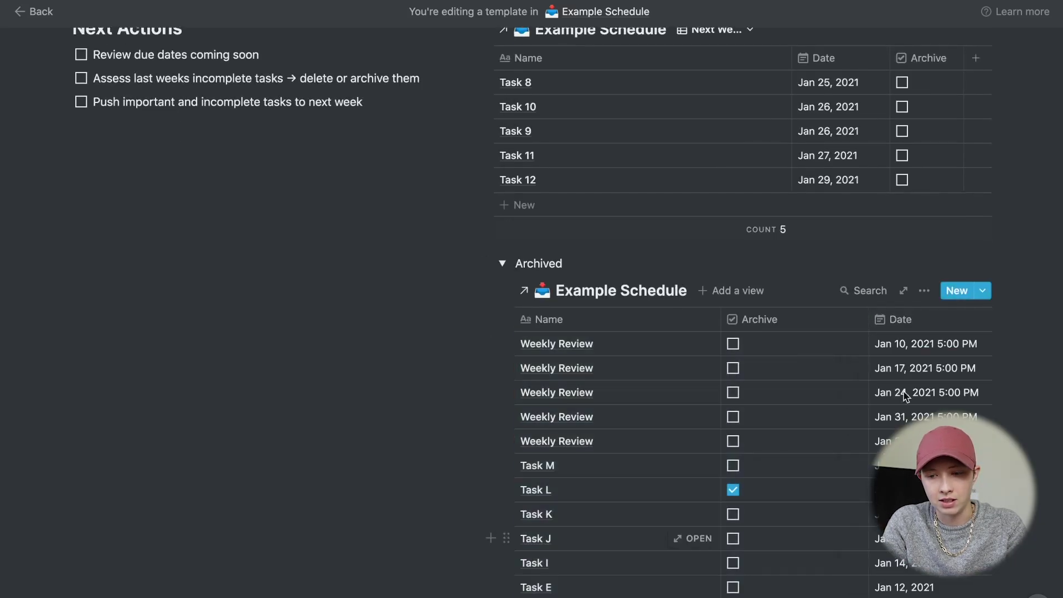
left_click_drag(889, 318, 764, 320)
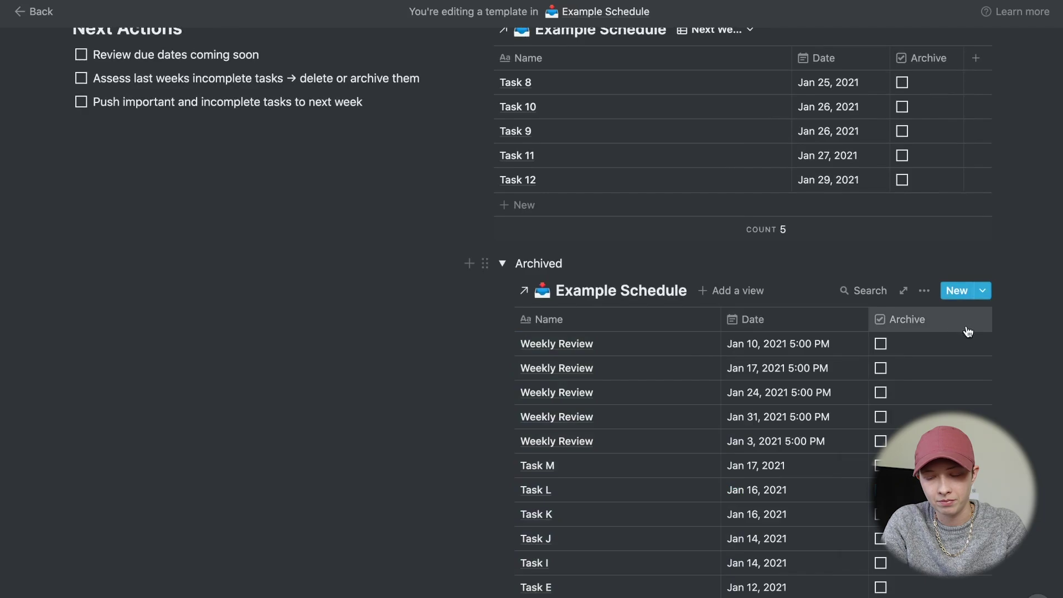
- Filter the archived table to show only tasks with Archive checked
left_click(924, 290)
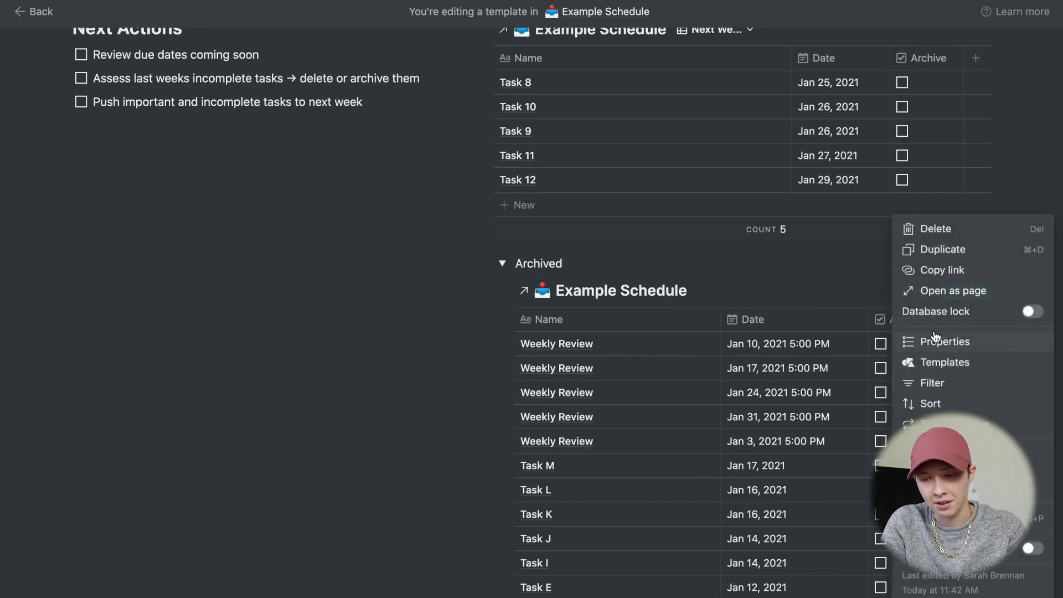
left_click(934, 382)
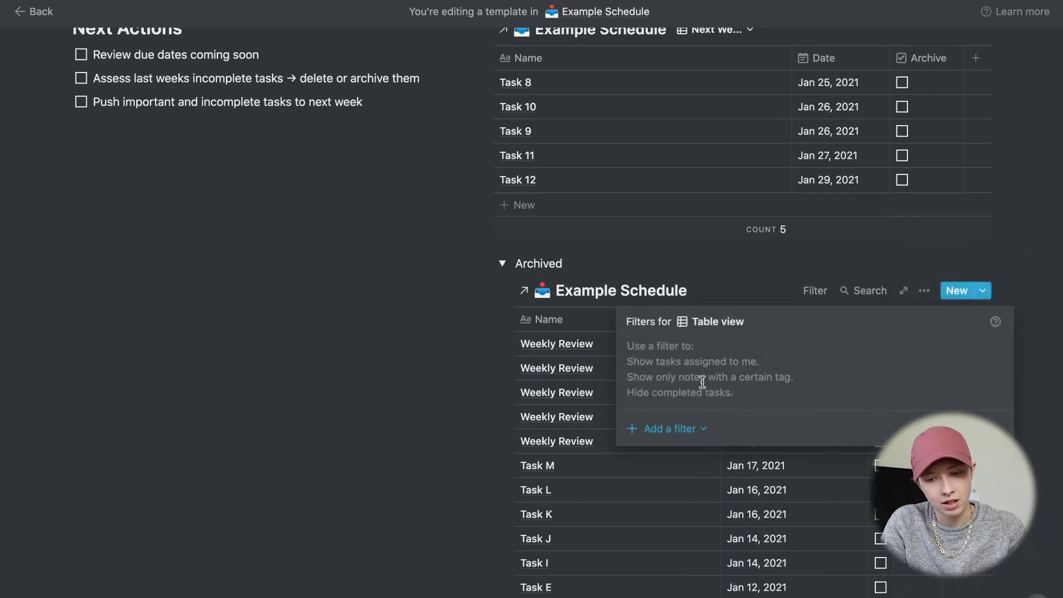
left_click(678, 427)
left_click(680, 451)
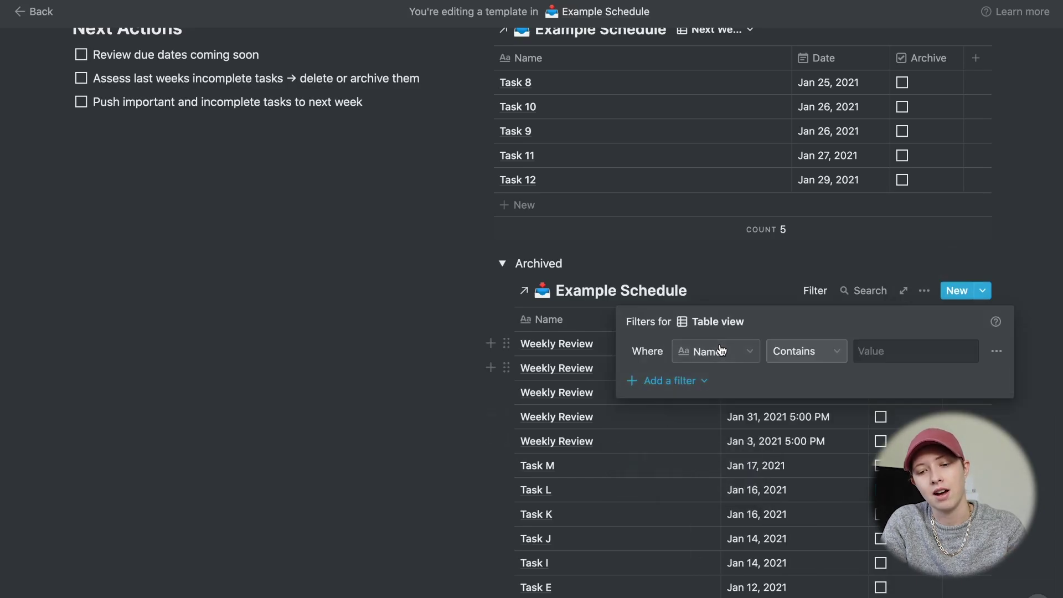
left_click(698, 351)
left_click(686, 434)
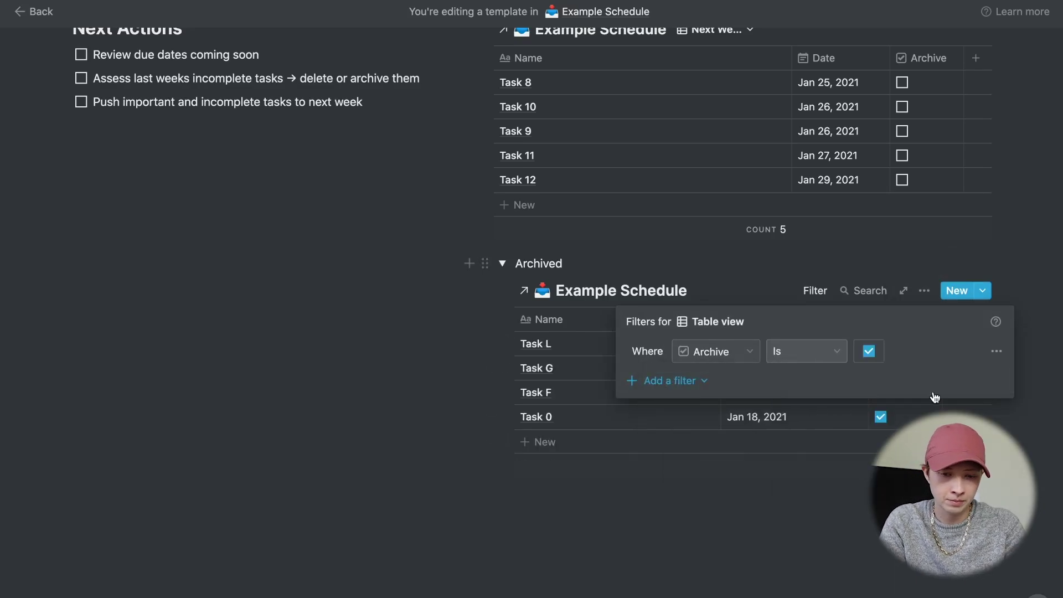
left_click(486, 261)
- Color the Archived block red and tick the 'Review due dates coming soon' to-do
left_click(485, 264)
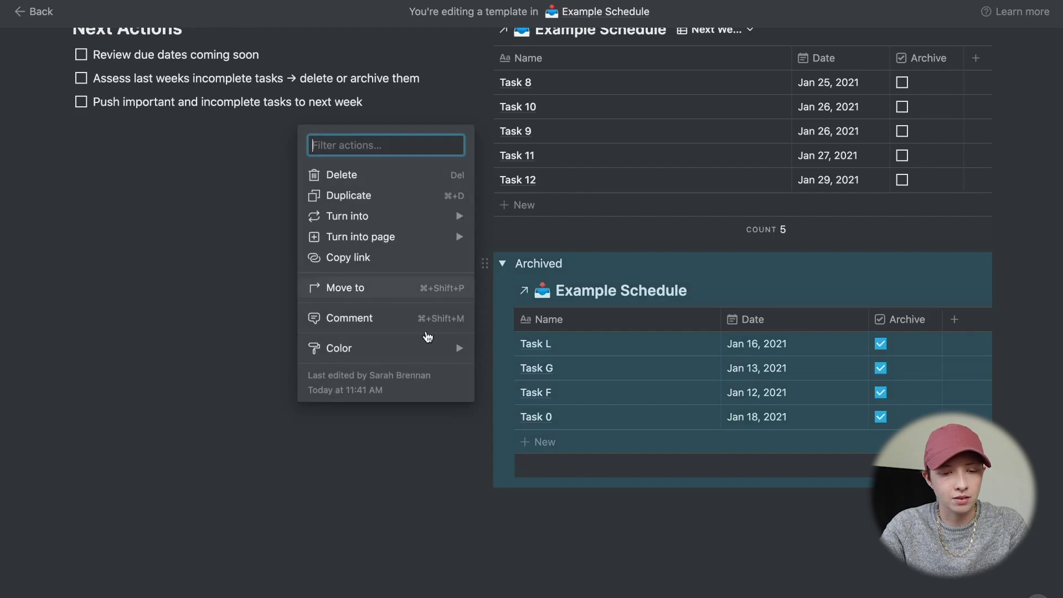
mouse_move(414, 350)
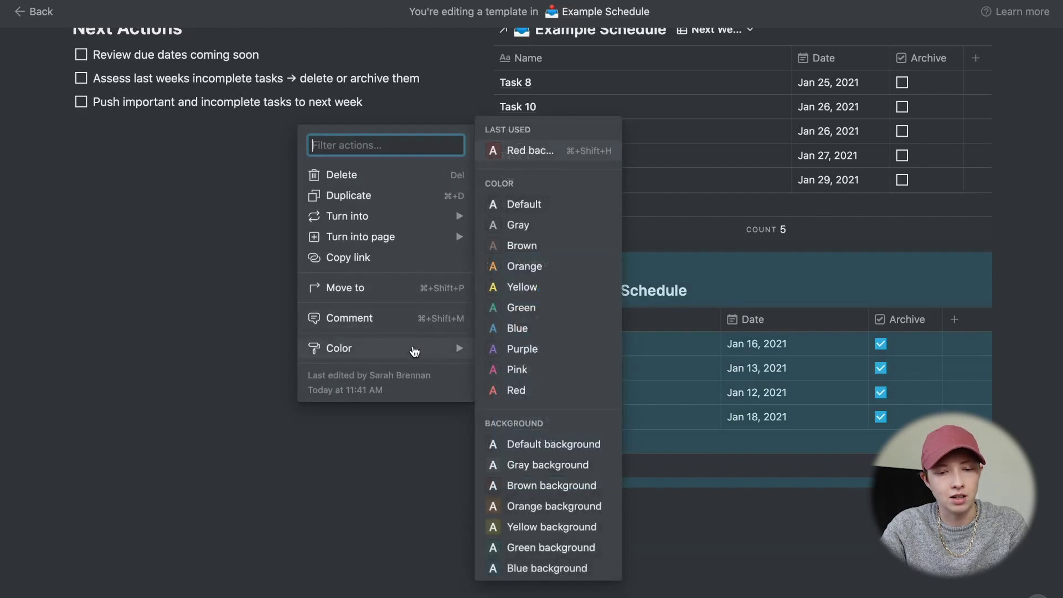
left_click(540, 328)
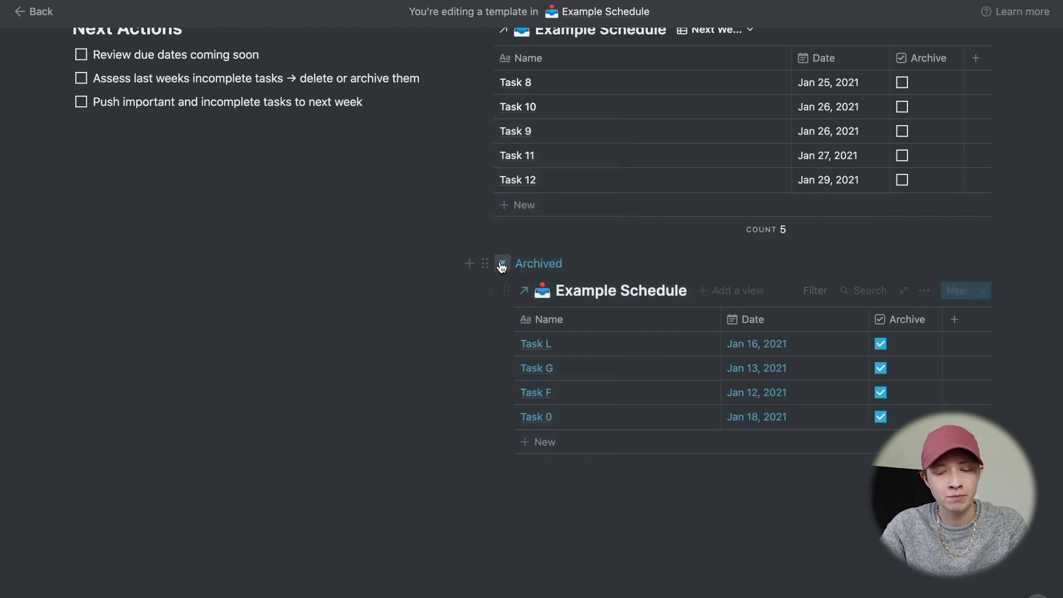
left_click(485, 264)
mouse_move(417, 354)
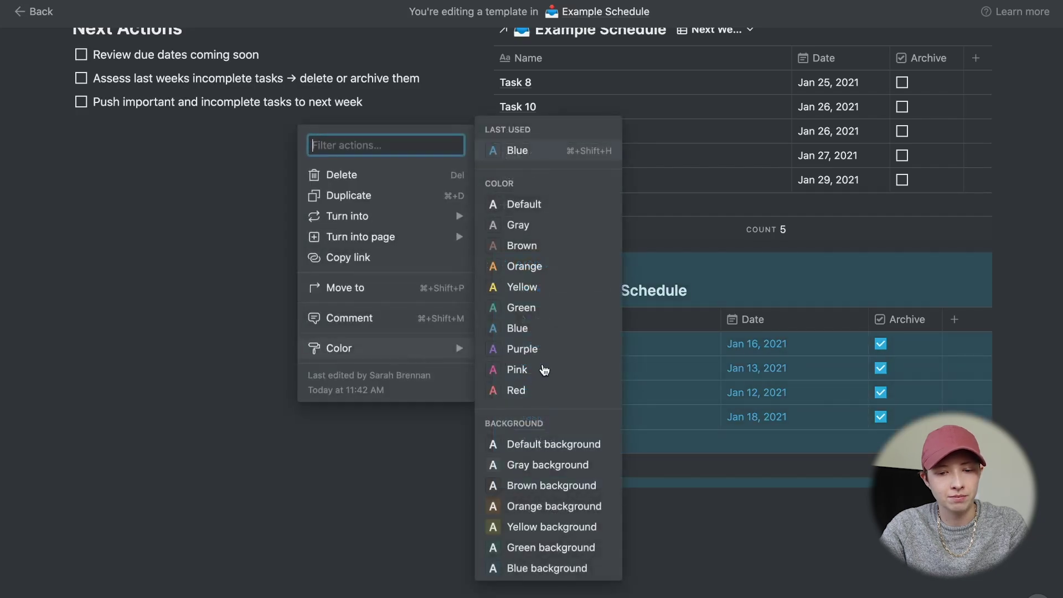
left_click(541, 389)
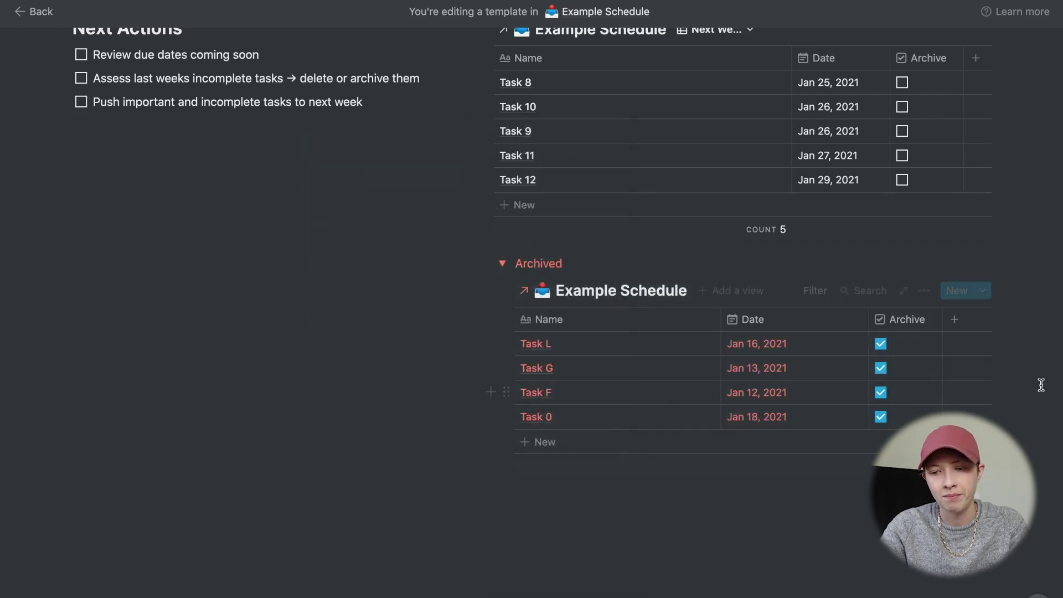
scroll(116, 177, "up", 2)
left_click(82, 139)
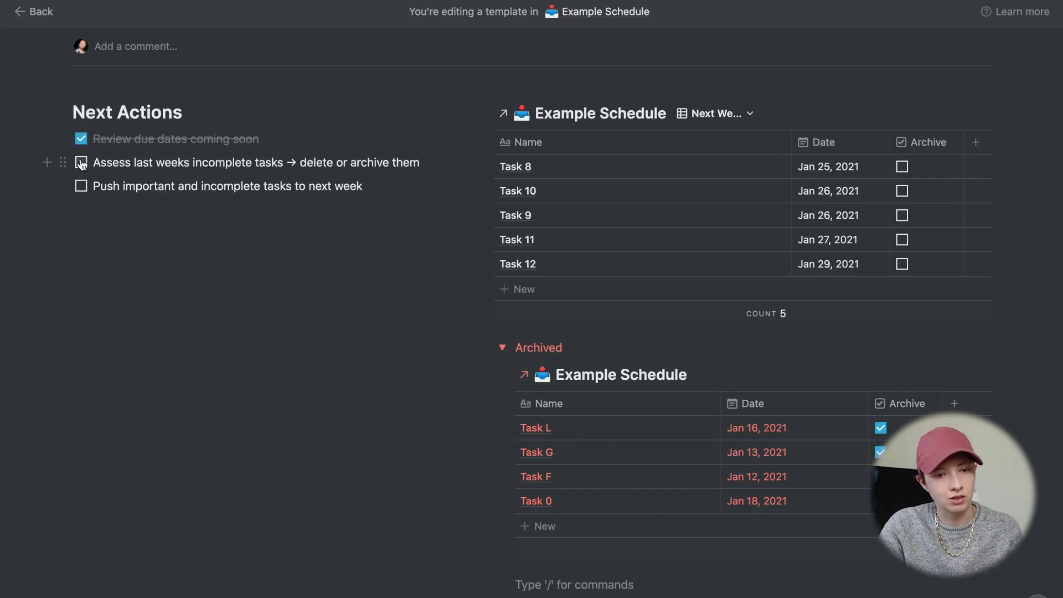
- Tick the 'assess incomplete tasks' and 'push tasks to next week' to-dos
left_click(82, 163)
left_click(82, 187)
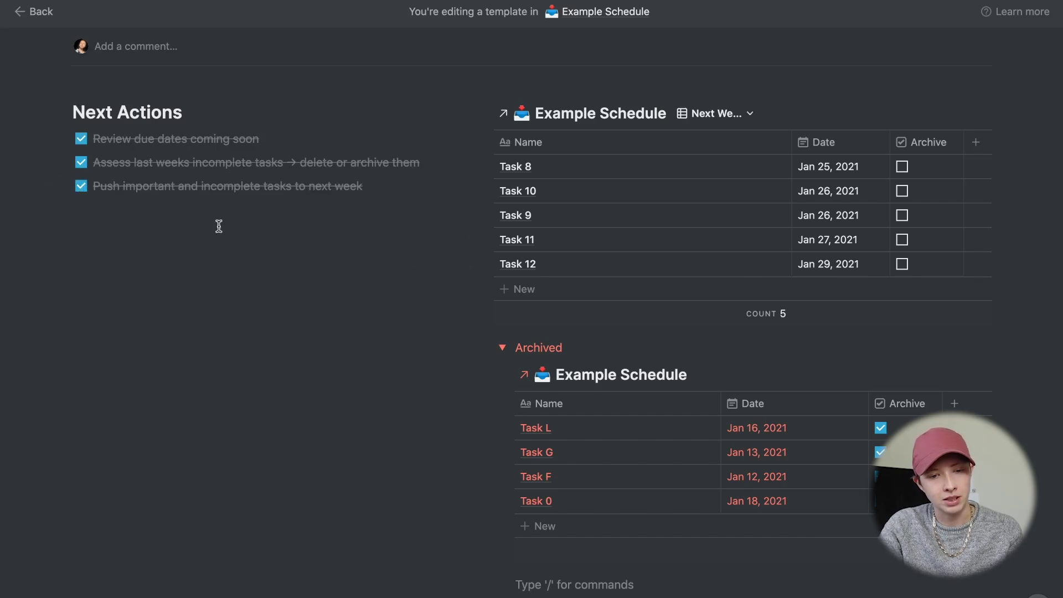
scroll(684, 353, "down", 2)
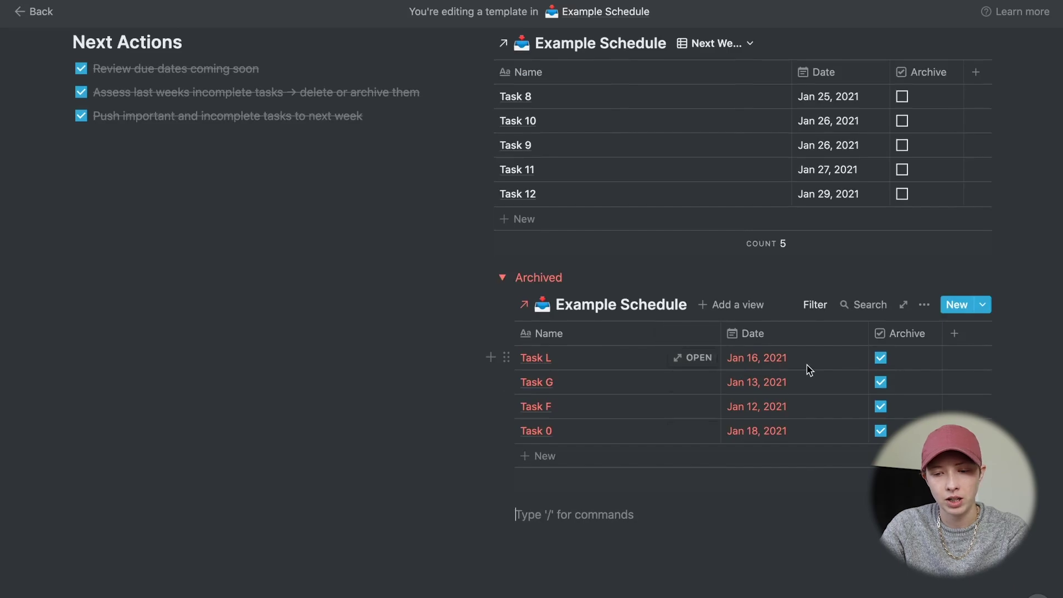
scroll(899, 365, "up", 2)
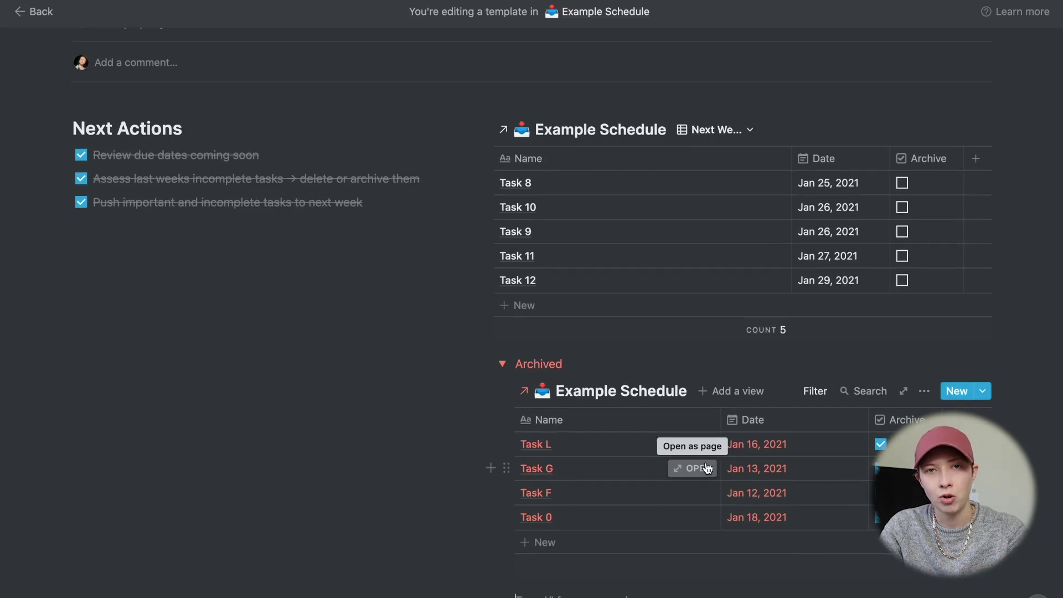
- Reschedule Task L to January 27, unarchive it, and collapse the Archived section
left_click(788, 446)
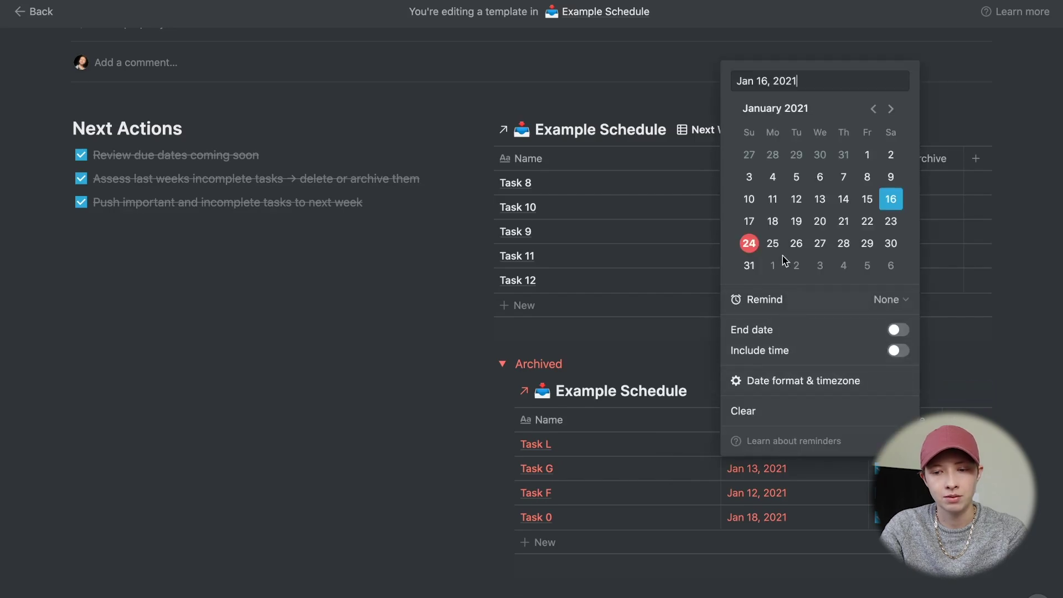
left_click(820, 243)
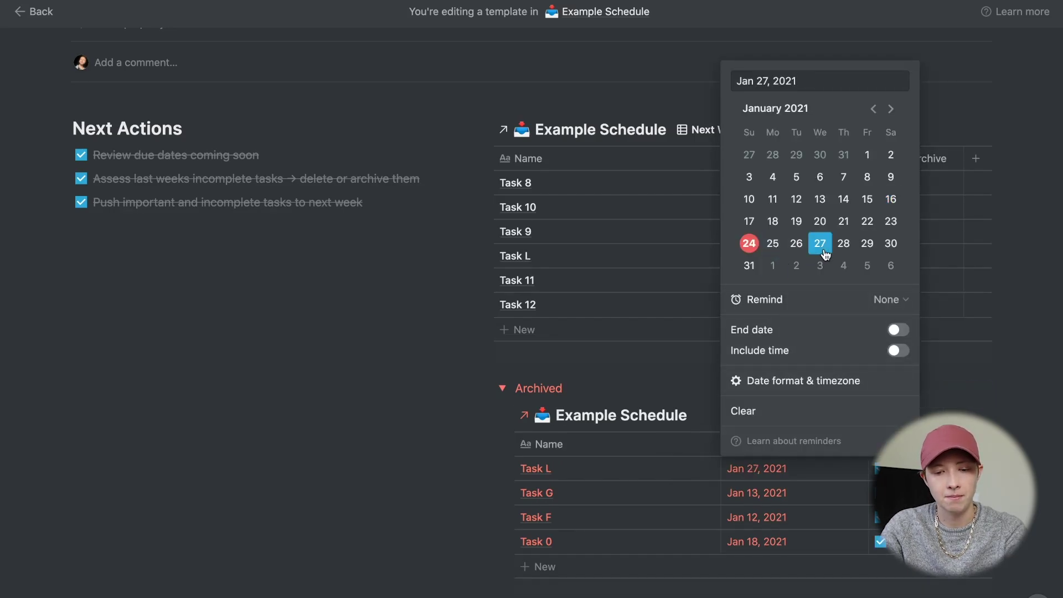
left_click(555, 346)
left_click(712, 132)
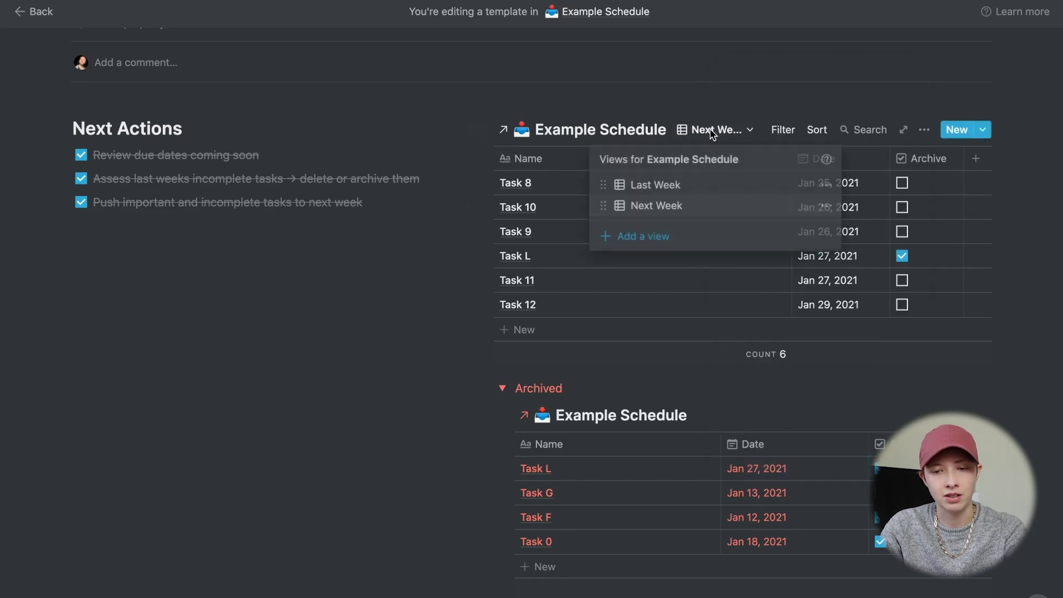
left_click(528, 159)
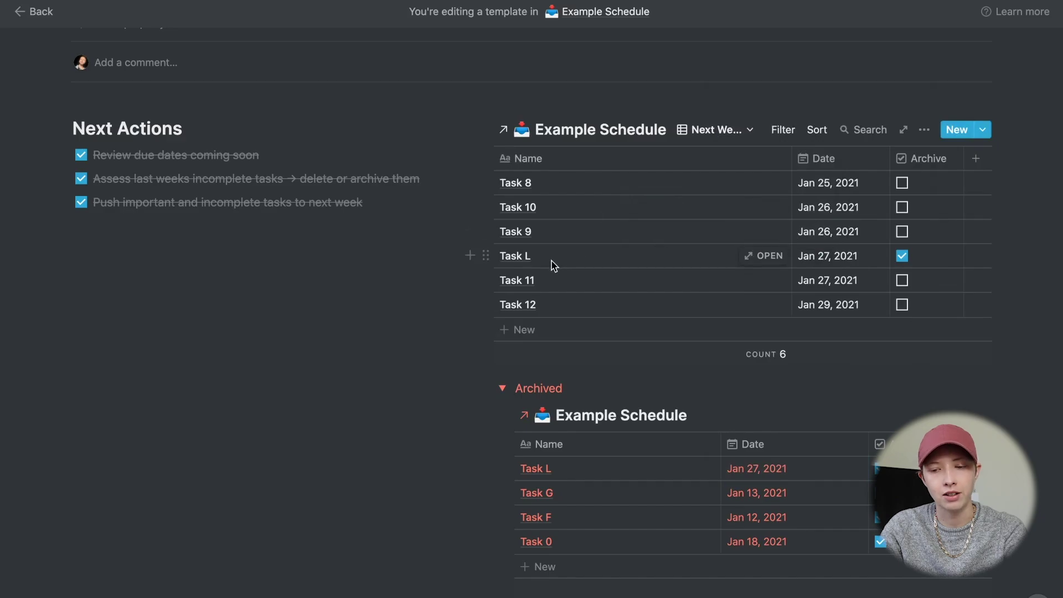
left_click(929, 261)
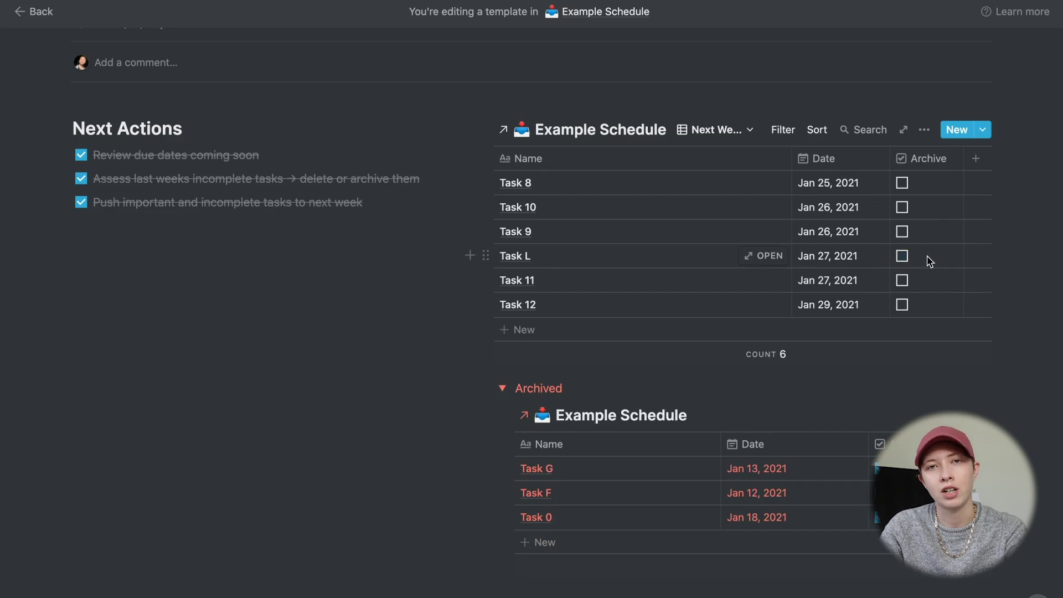
scroll(927, 262, "down", 3)
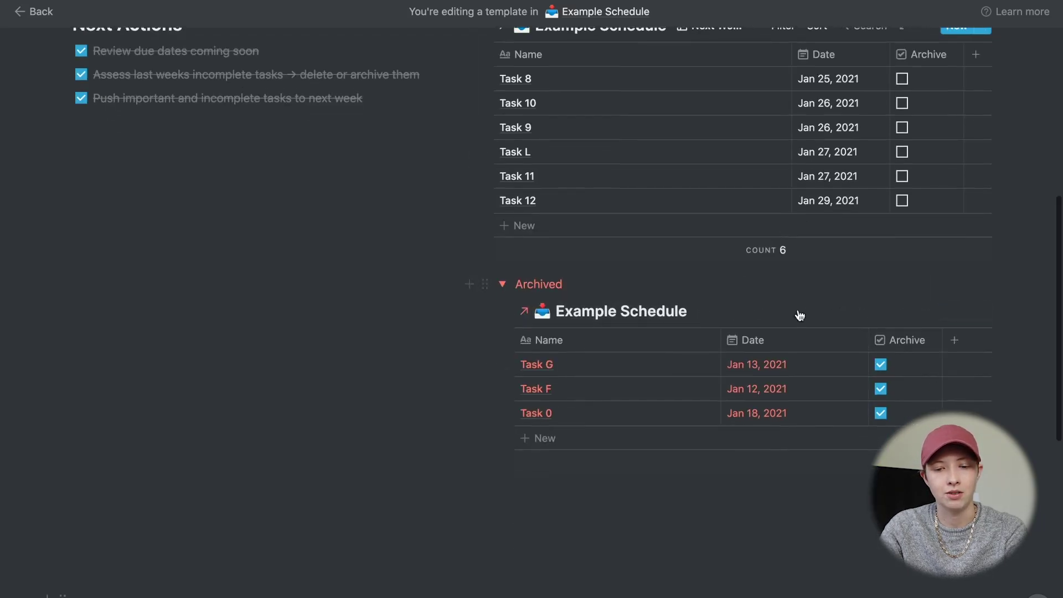
left_click(502, 284)
- In the Last Week view, move Task 3 to January 27, then return to Next Week
left_click(726, 182)
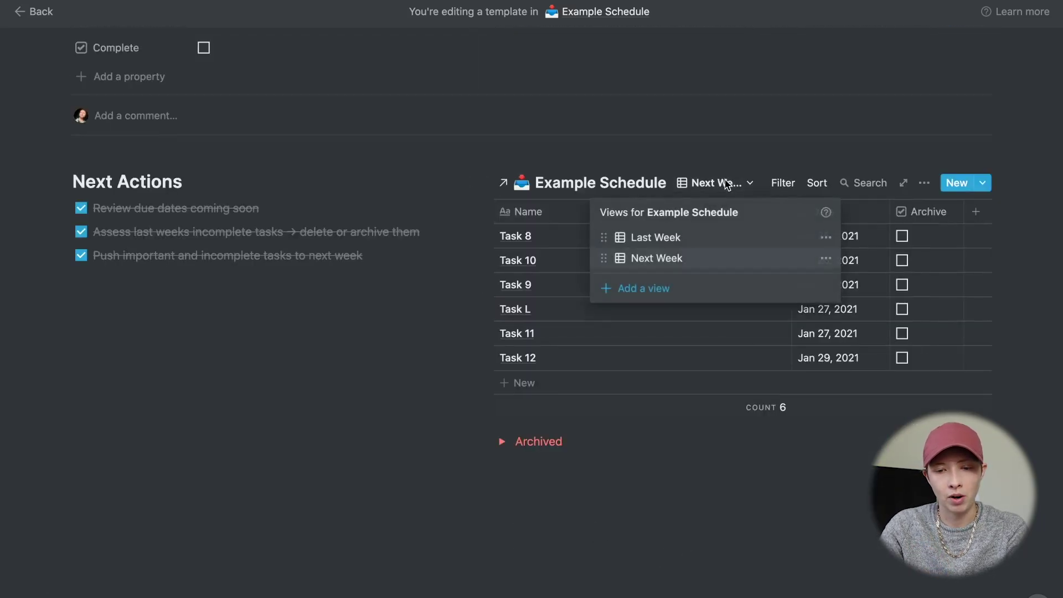
left_click(683, 237)
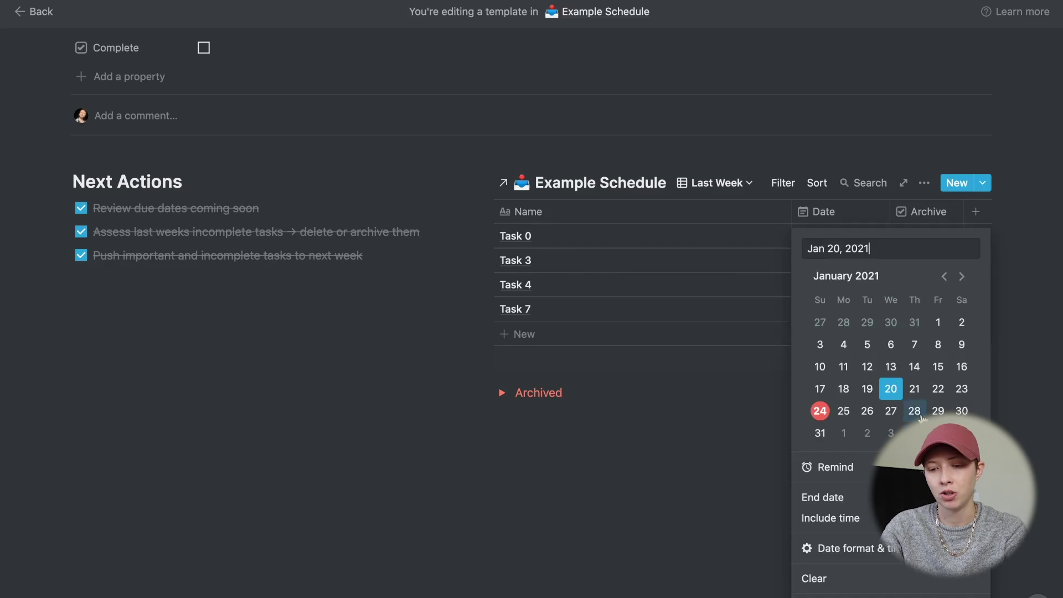
left_click(891, 410)
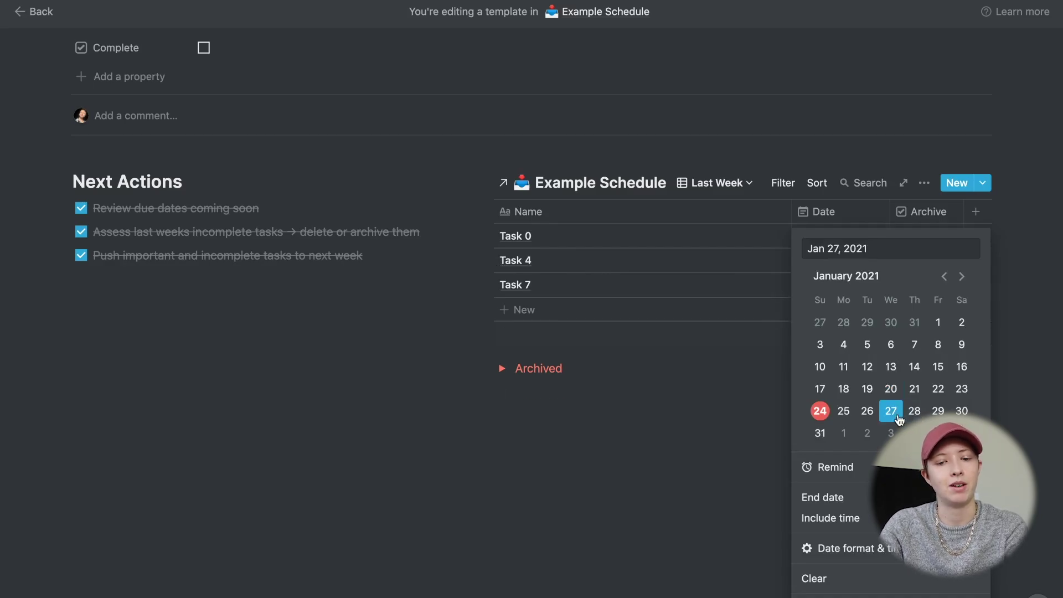
left_click(609, 441)
left_click(716, 184)
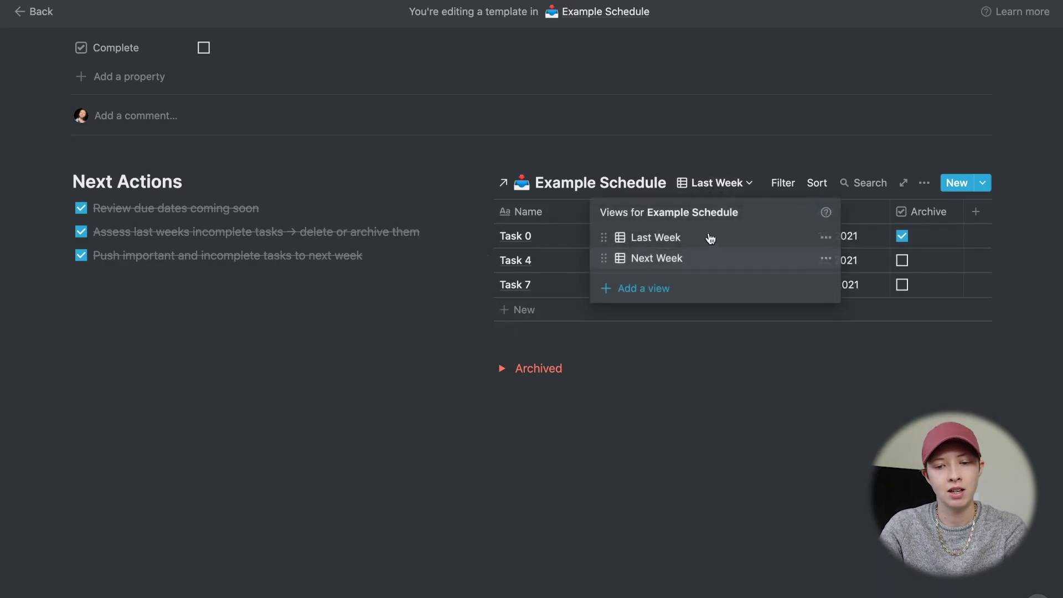
left_click(696, 257)
scroll(696, 257, "down", 1)
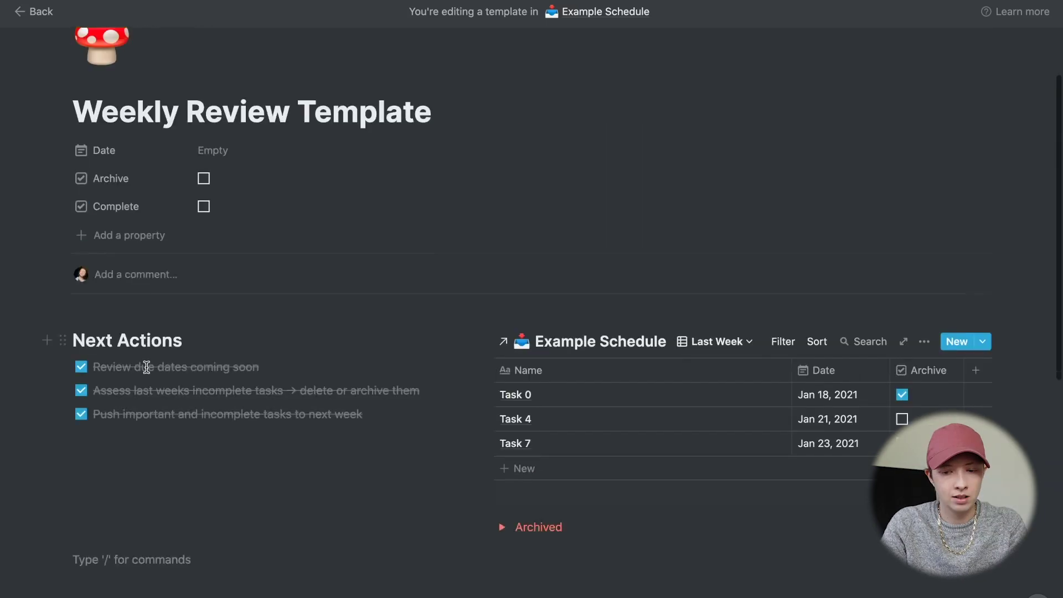
scroll(147, 368, "down", 4)
scroll(147, 367, "down", 2)
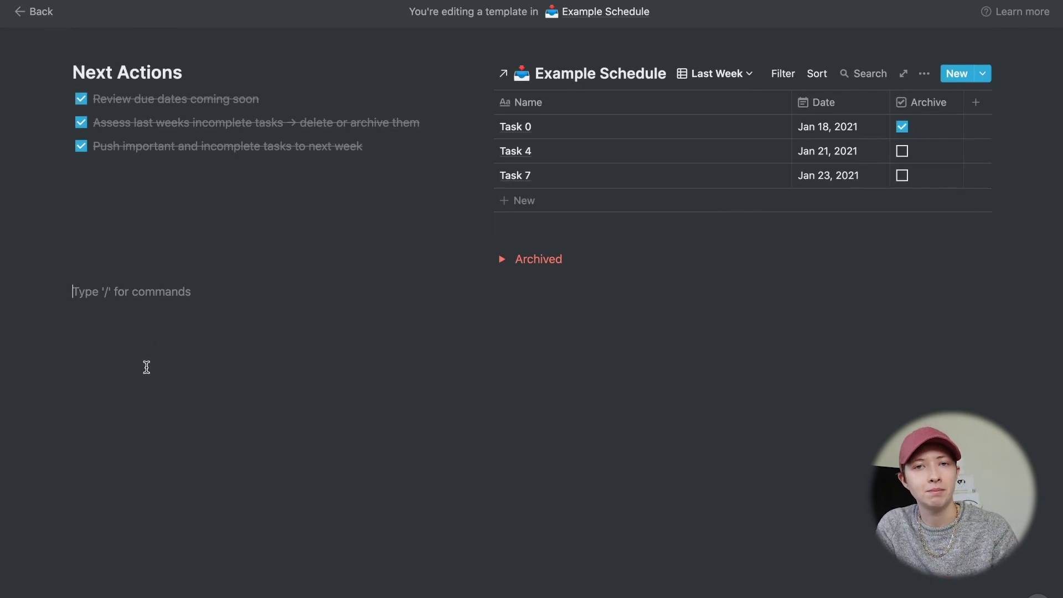
- Add a 'Mental Inbox Dump' Heading 2 with the divider placed above it
type("/h2")
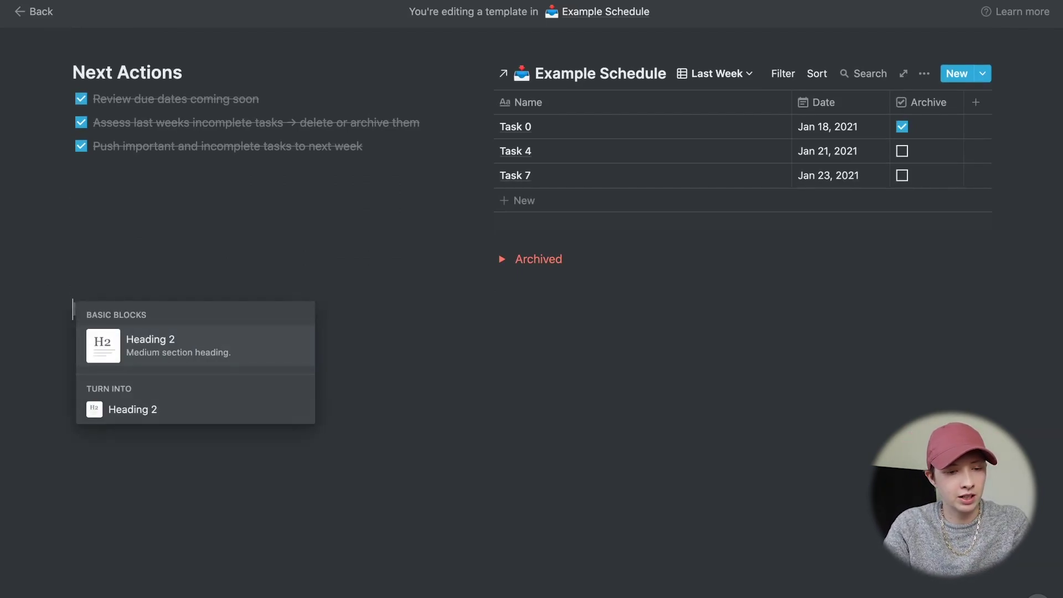
key("Return")
type("Mental ")
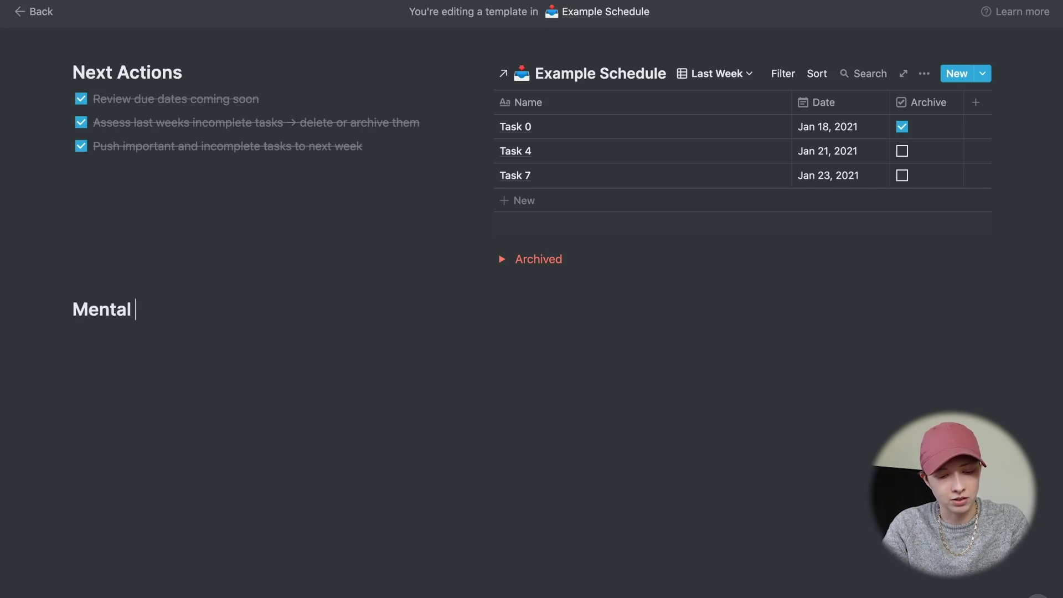
type("Inbox Dump")
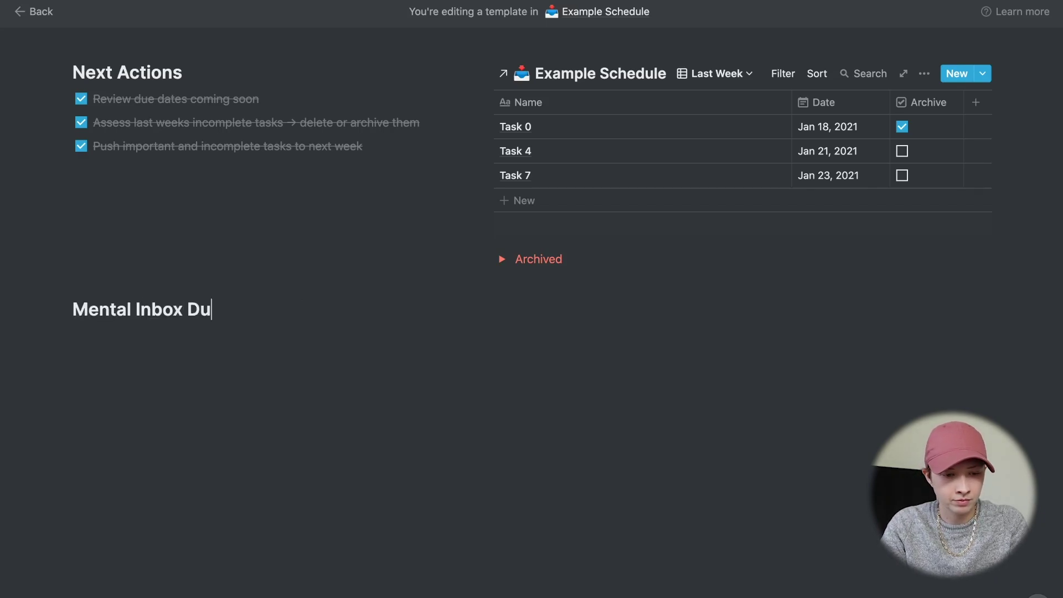
key("Return")
key("Return")
key("Return")
left_click_drag(63, 309, 67, 290)
left_click(110, 333)
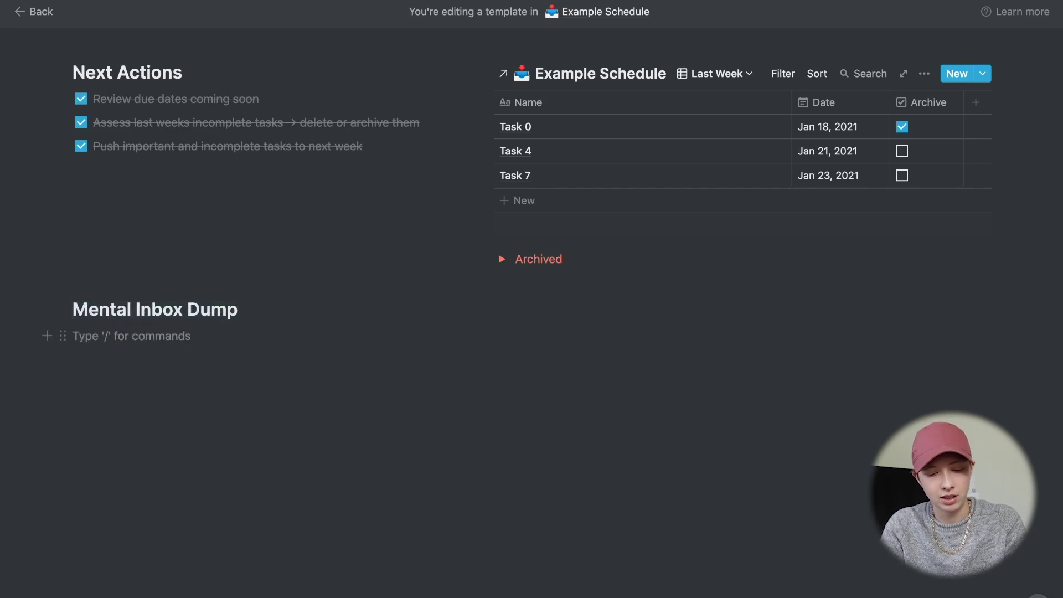
type("/")
scroll(194, 470, "down", 5)
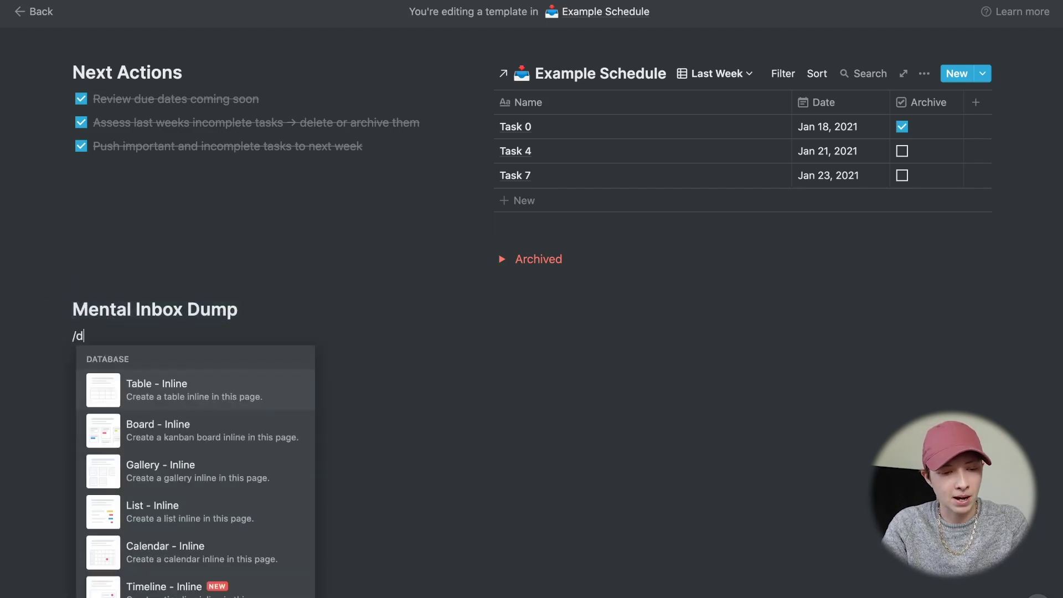
key("BackSpace")
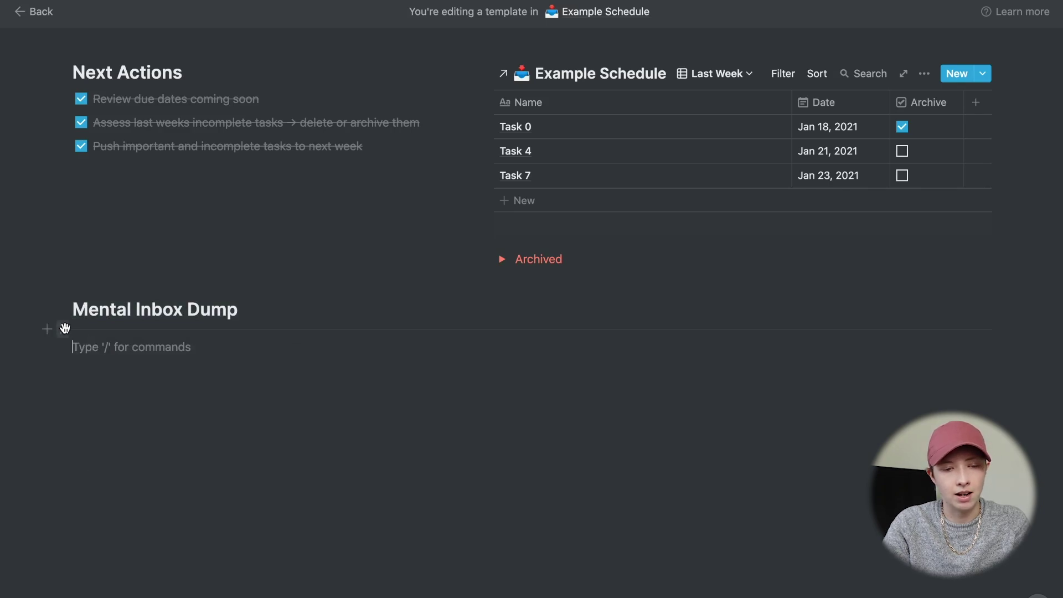
left_click_drag(65, 328, 75, 304)
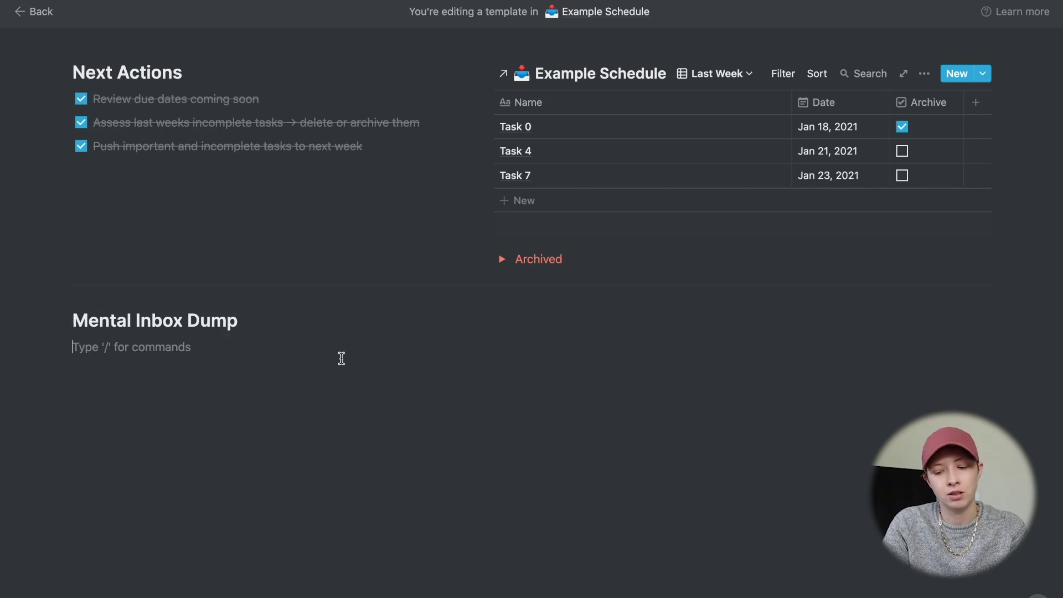
- Add 'Highs' and 'Lows' Heading 3 blocks side by side in two columns
type("/h3")
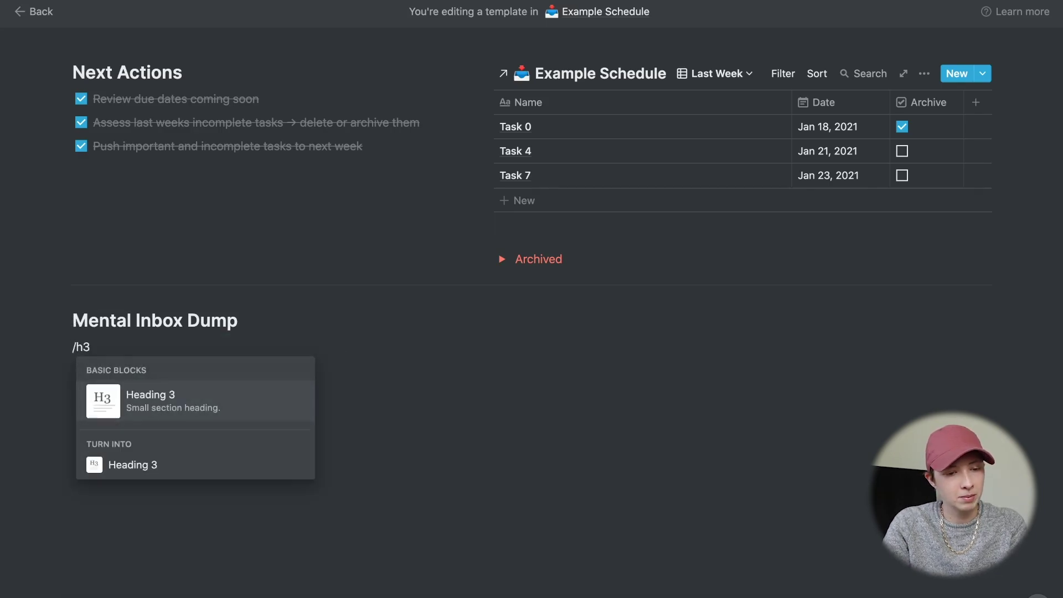
key("Return")
type("M")
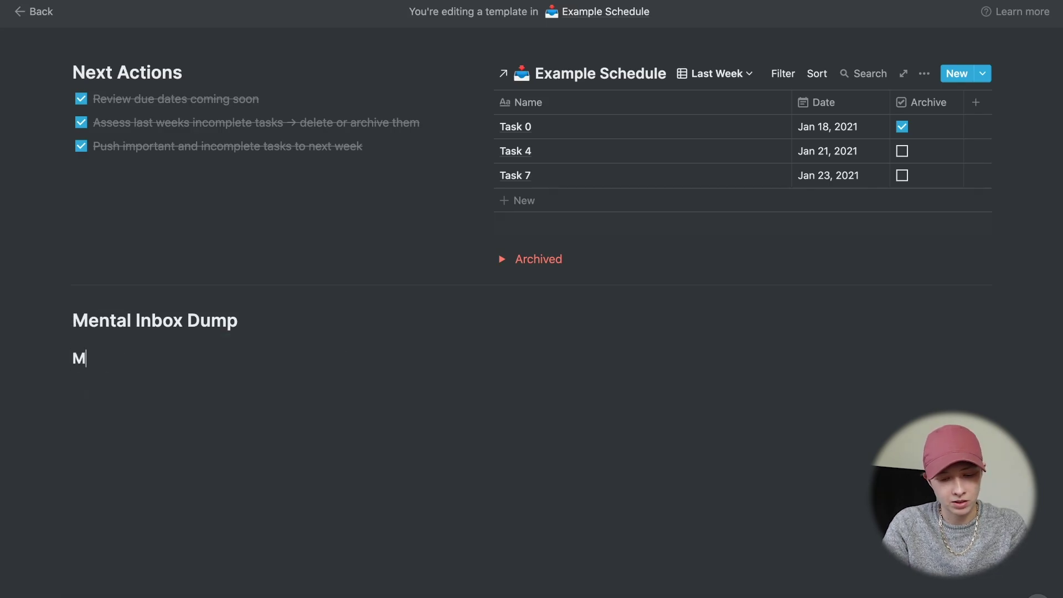
key("BackSpace")
type("Highs")
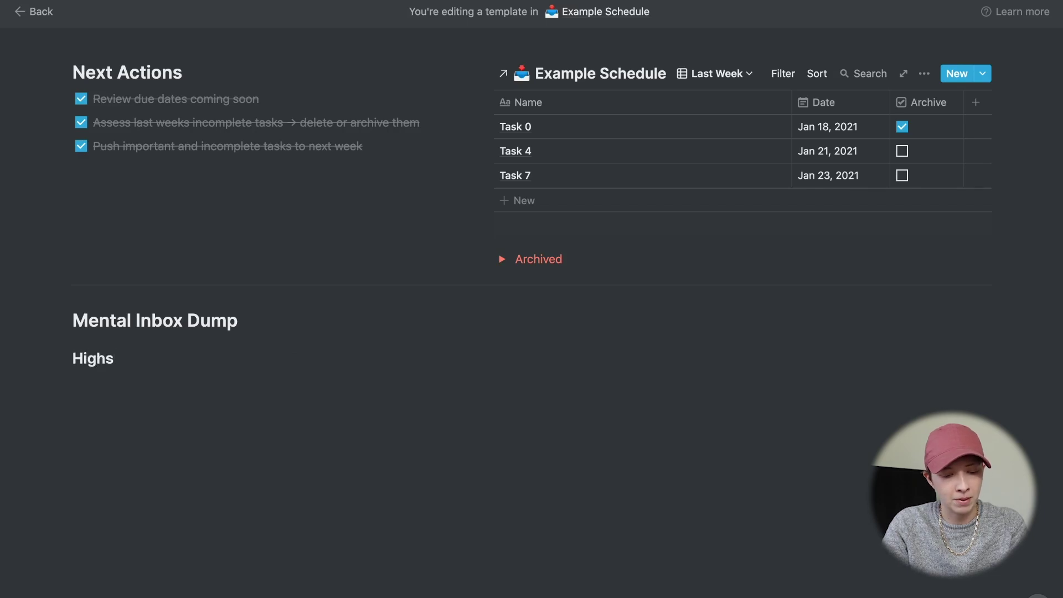
key("ctrl+d")
left_click(171, 400)
key("BackSpace")
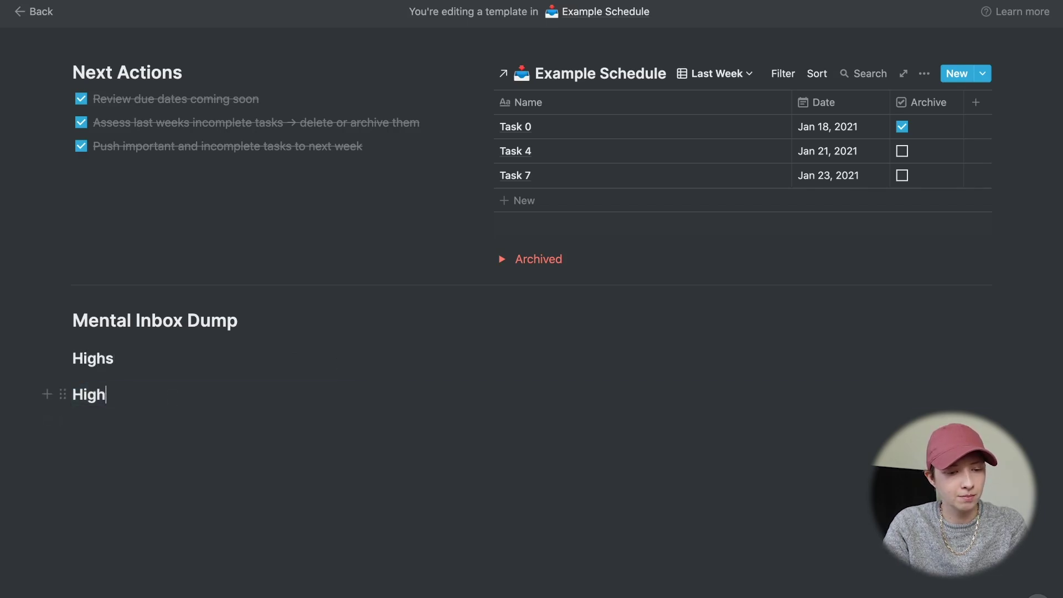
key("BackSpace")
key("BackSpace")
key("BackSpace")
key("BackSpace")
type("Lows")
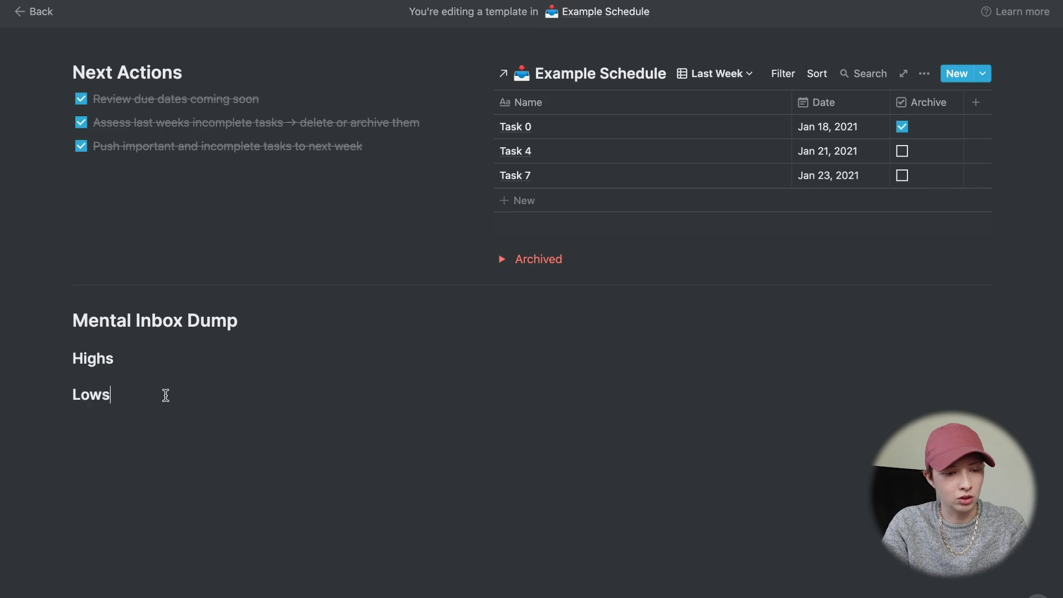
left_click_drag(62, 394, 993, 356)
left_click(133, 391)
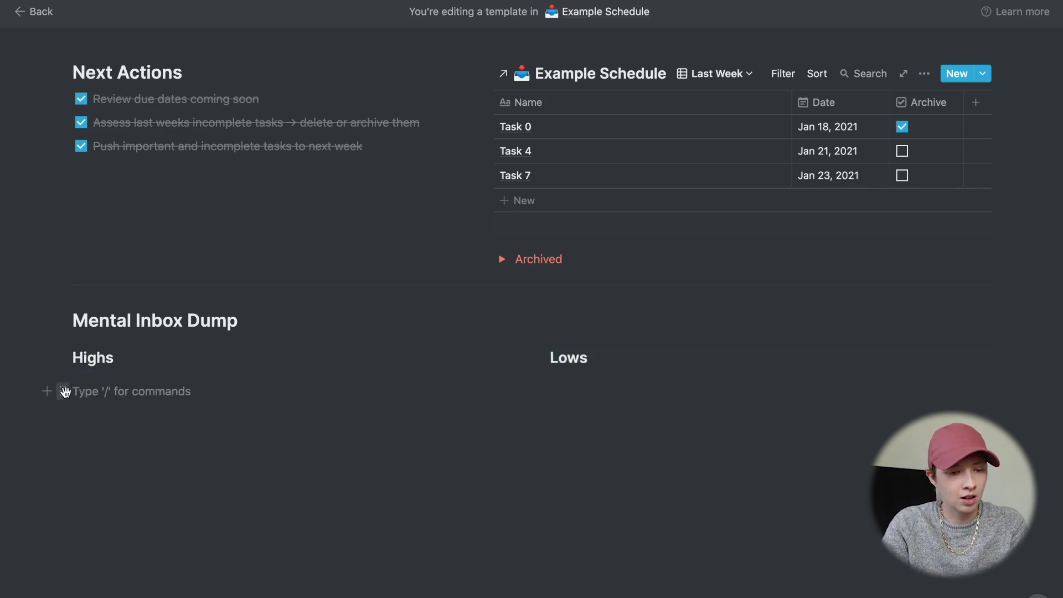
left_click_drag(65, 391, 67, 363)
- Under Highs, add toggle 'What the accomplishment/positive event was' with nested '- Who/what is to thank (gratitude)'
left_click(100, 382)
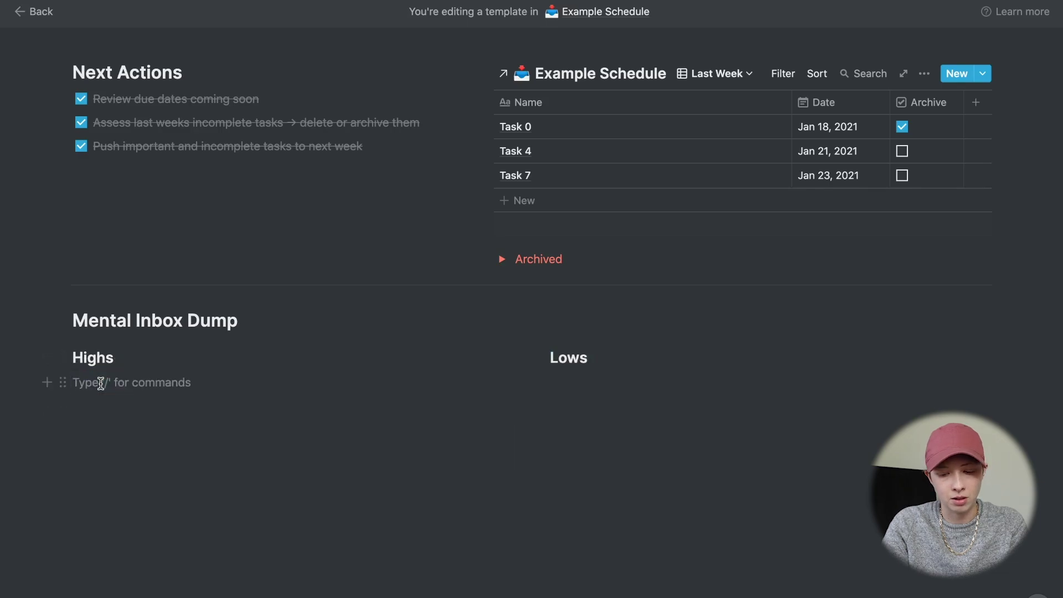
type("/t")
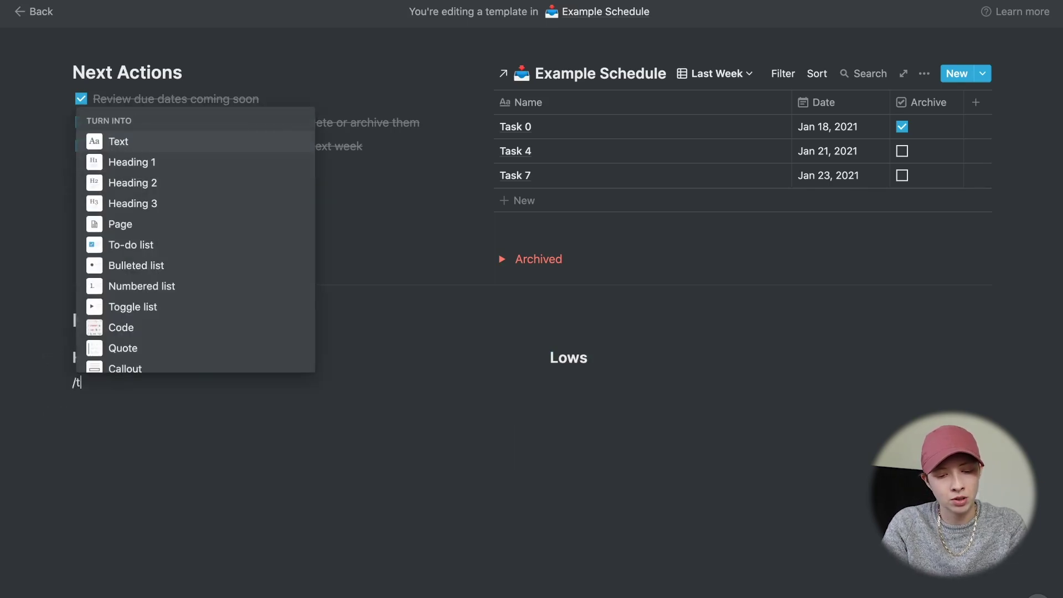
type("og")
key("Return")
type("w")
key("BackSpace")
type("What t")
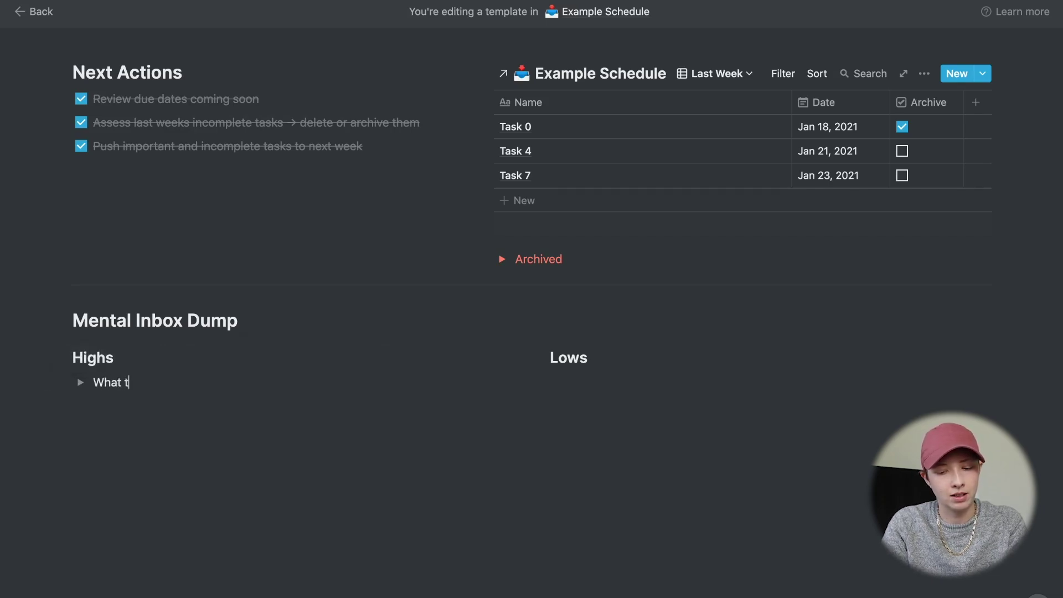
type("he accomplishment")
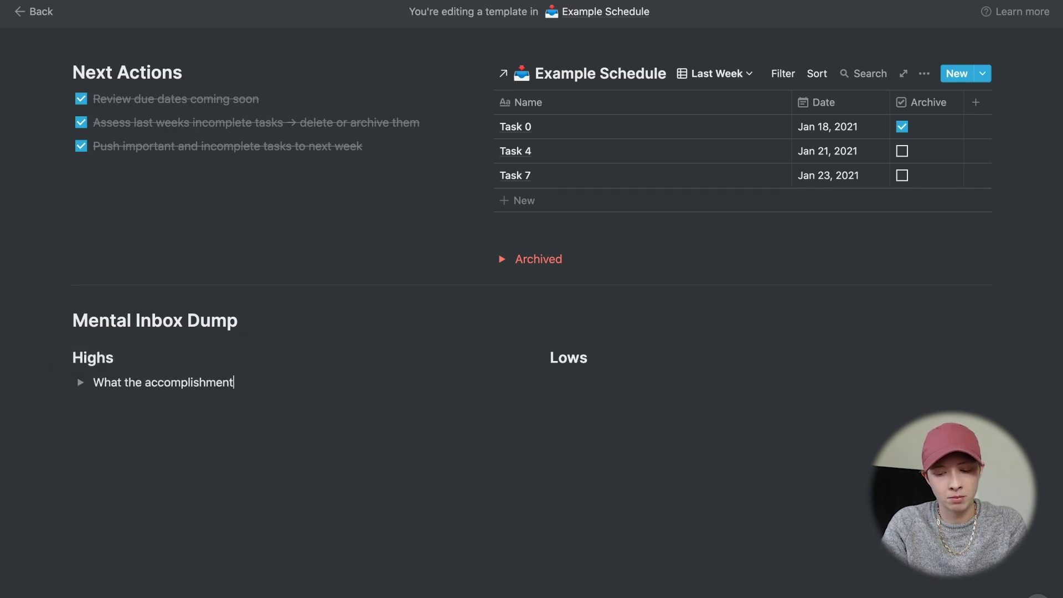
type("/positi")
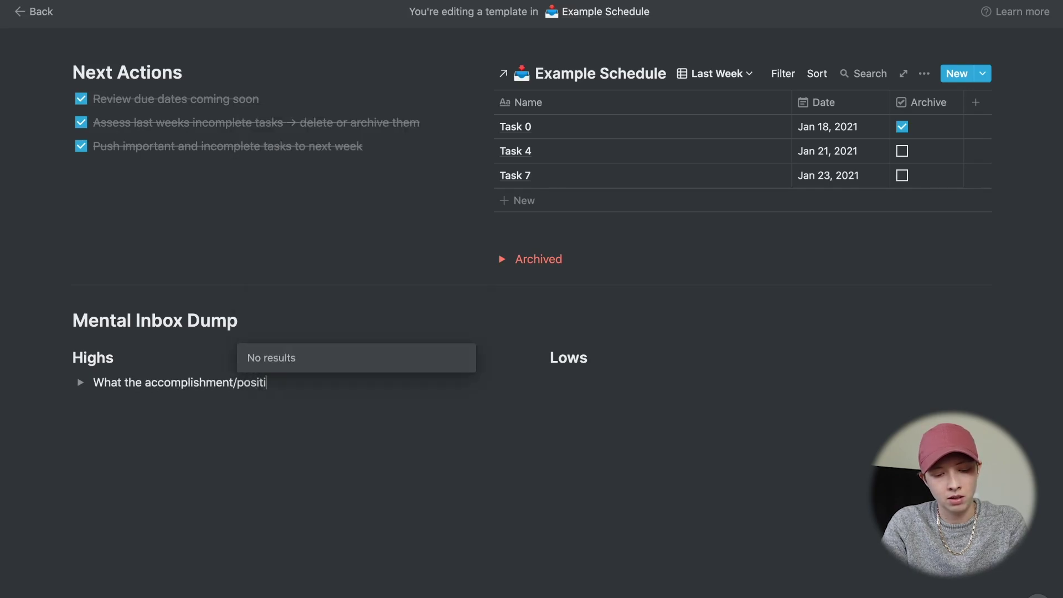
type("ve eve")
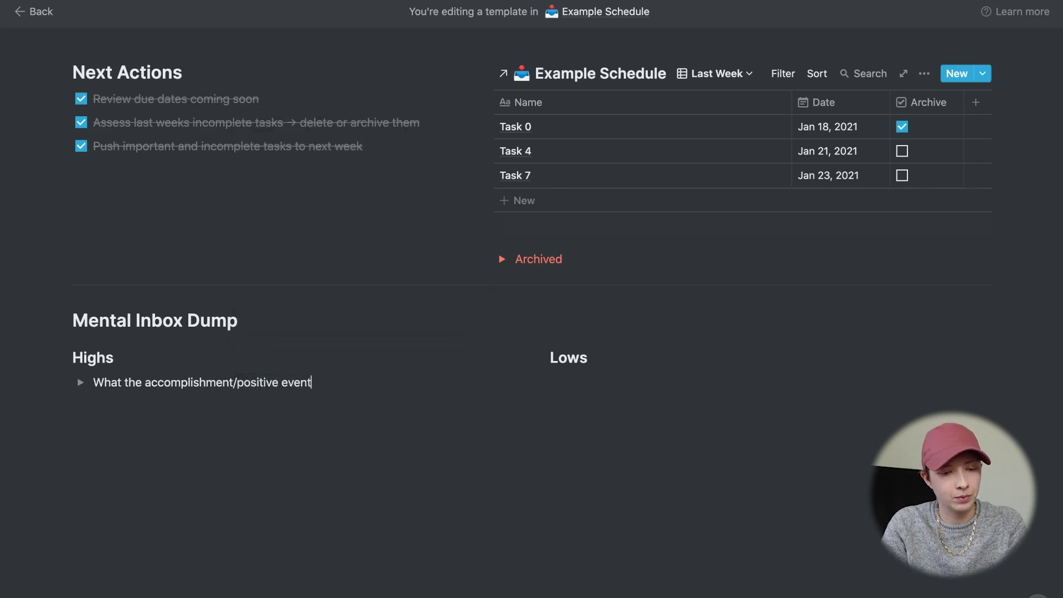
type("nt was")
key("ctrl+Return")
left_click(159, 408)
type("- ")
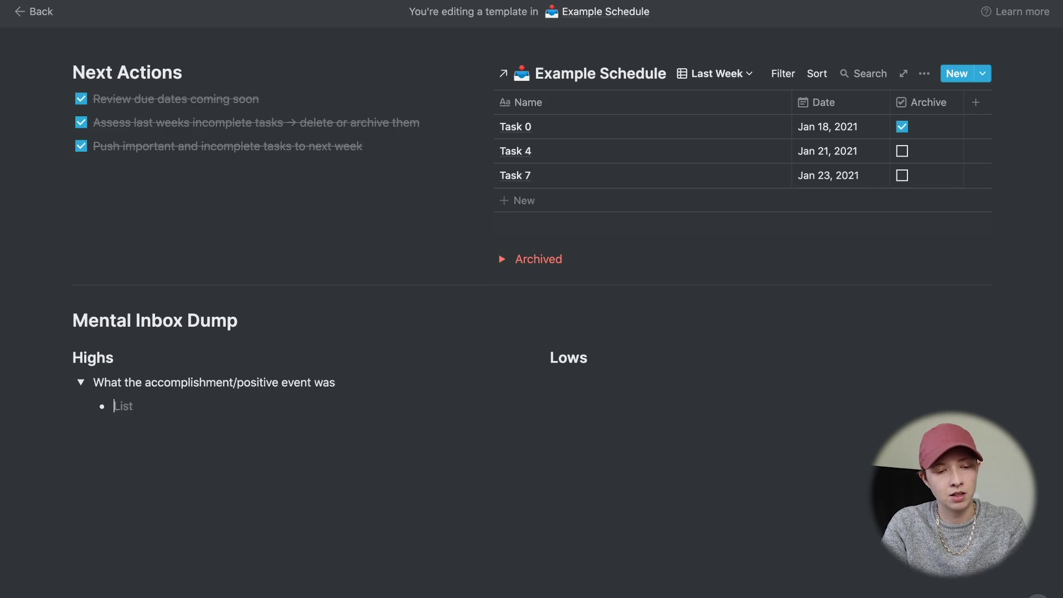
type("Who/w")
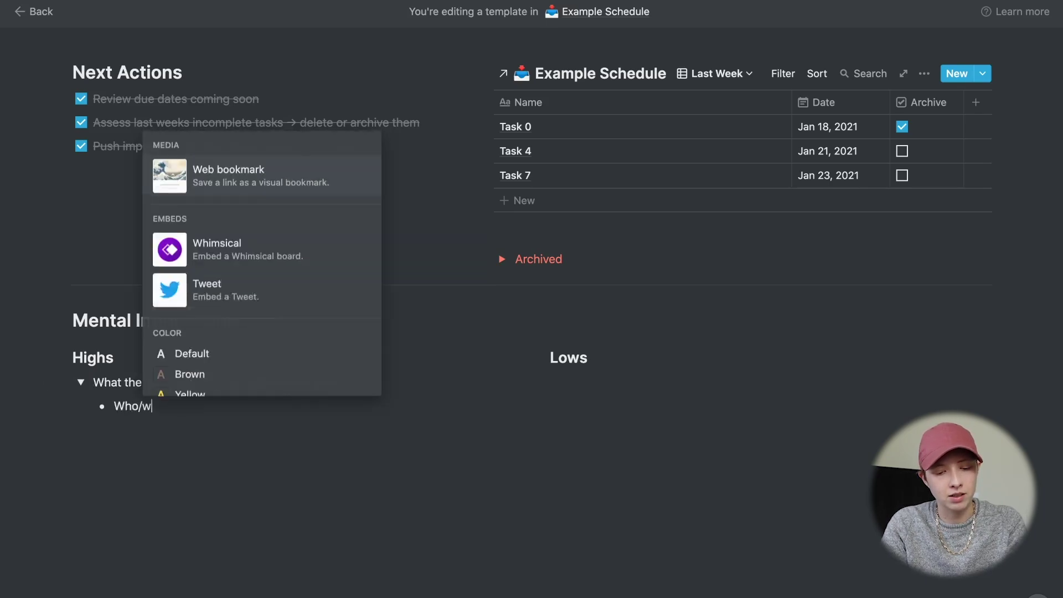
type("hat is ")
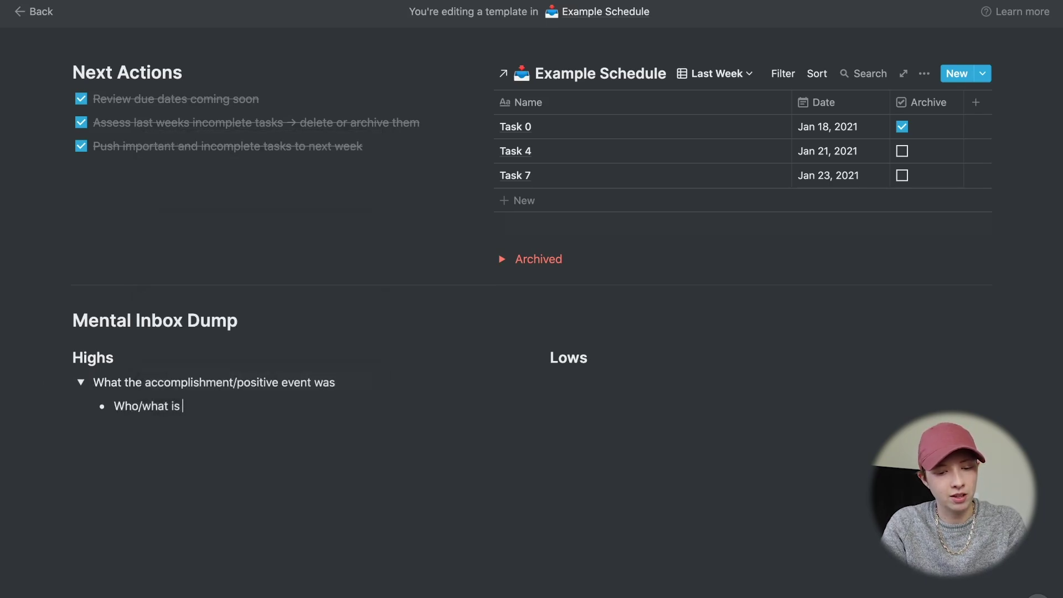
type("to thank (gra")
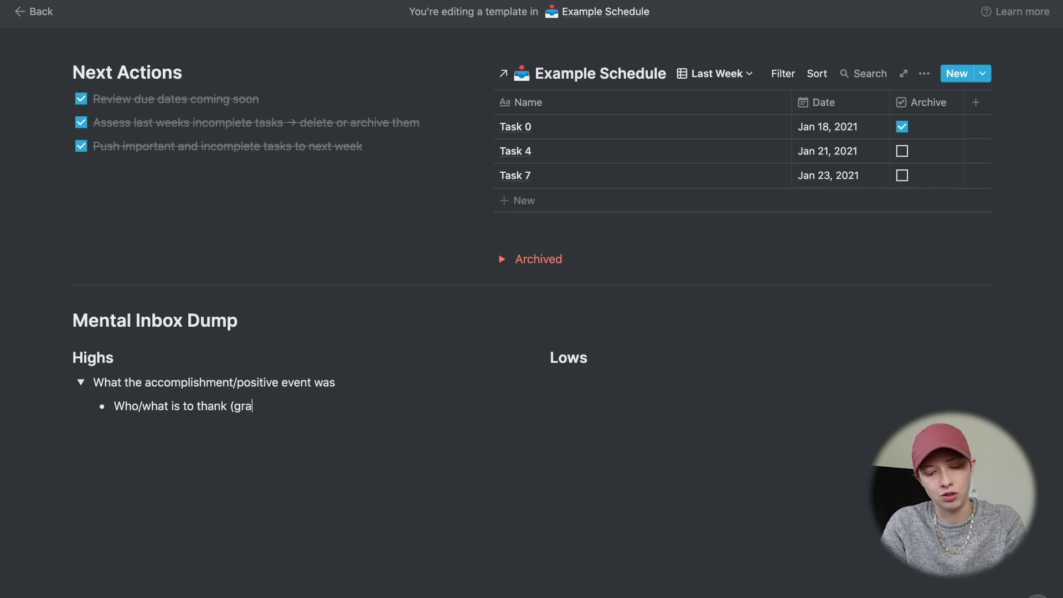
type("titude)")
key("Return")
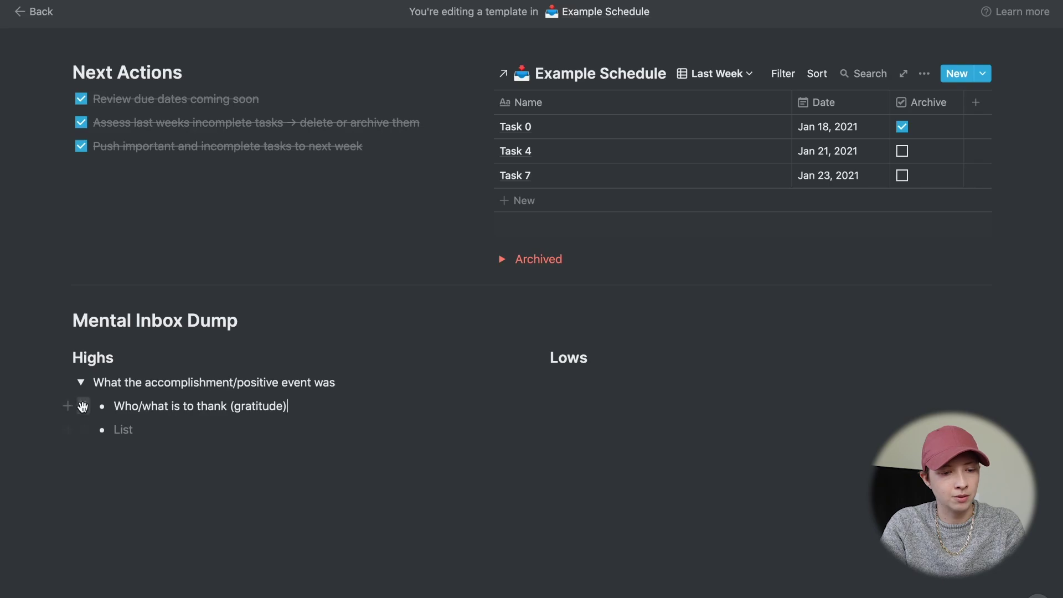
- Make the gratitude line a toggle and add 'When did this happen before' and 'What are the best steps to repeat this accomplishment' toggles
left_click(83, 406)
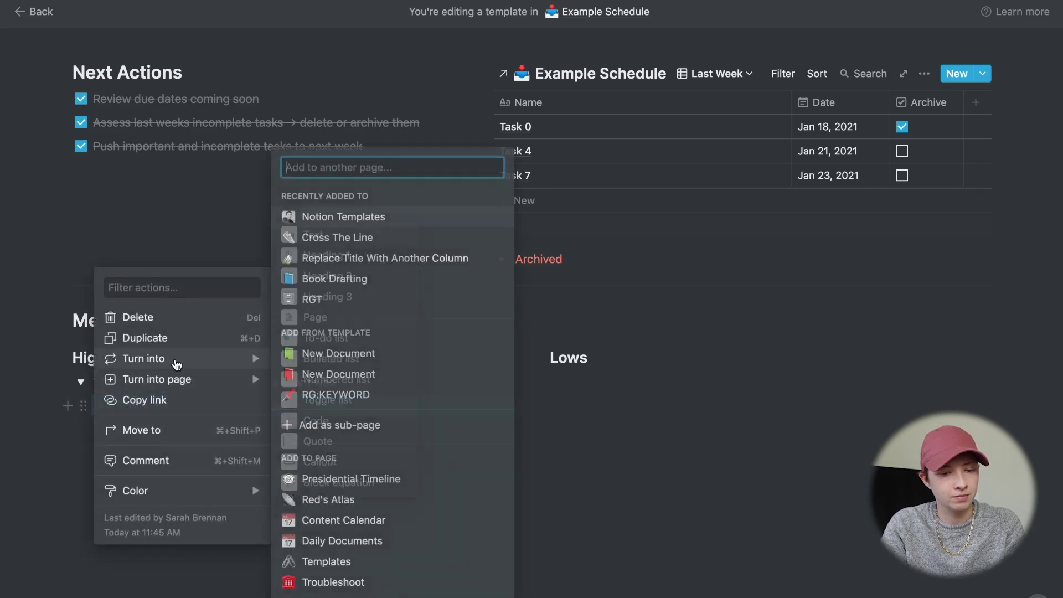
mouse_move(166, 358)
left_click(314, 394)
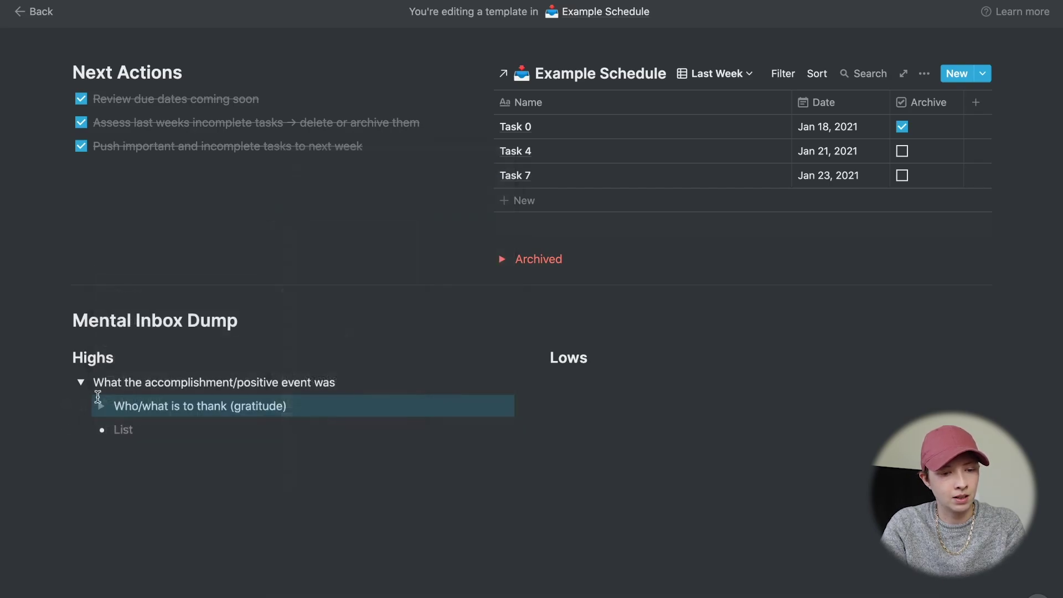
left_click(102, 406)
left_click(158, 422)
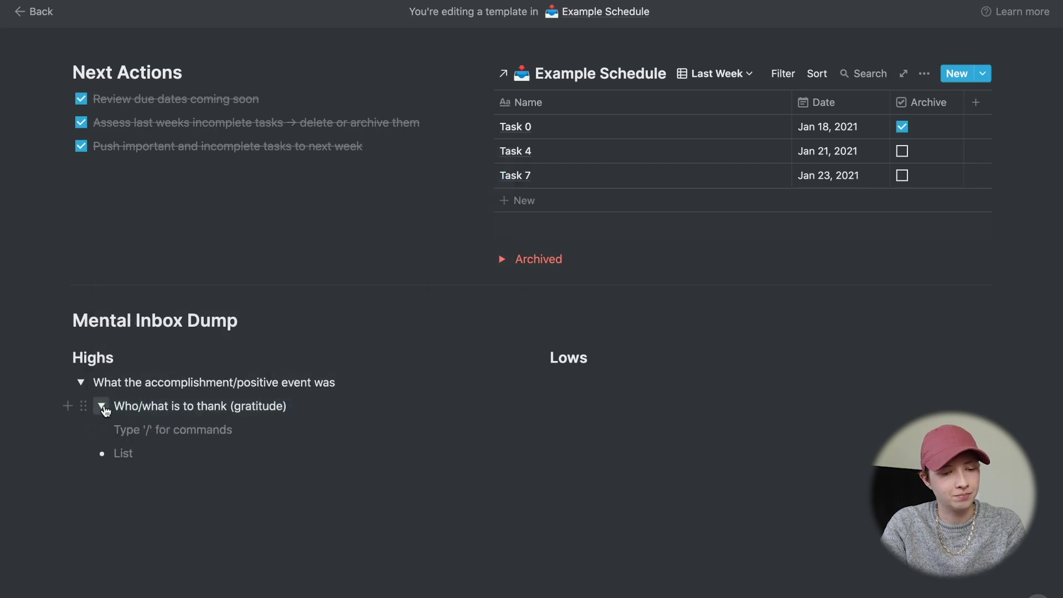
left_click(102, 406)
key("Return")
type("When did")
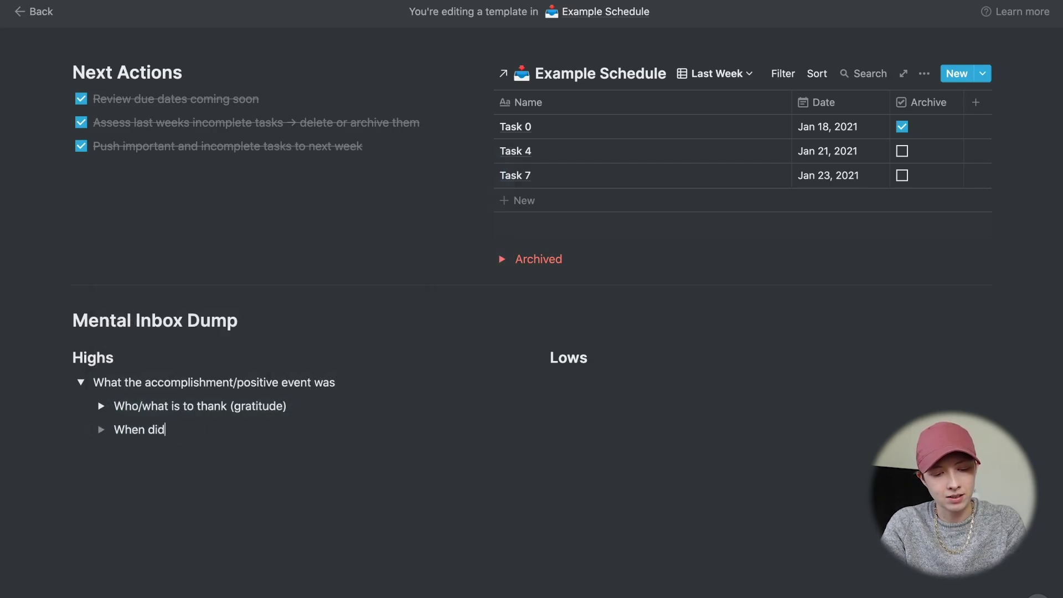
type(" this happen before")
key("Return")
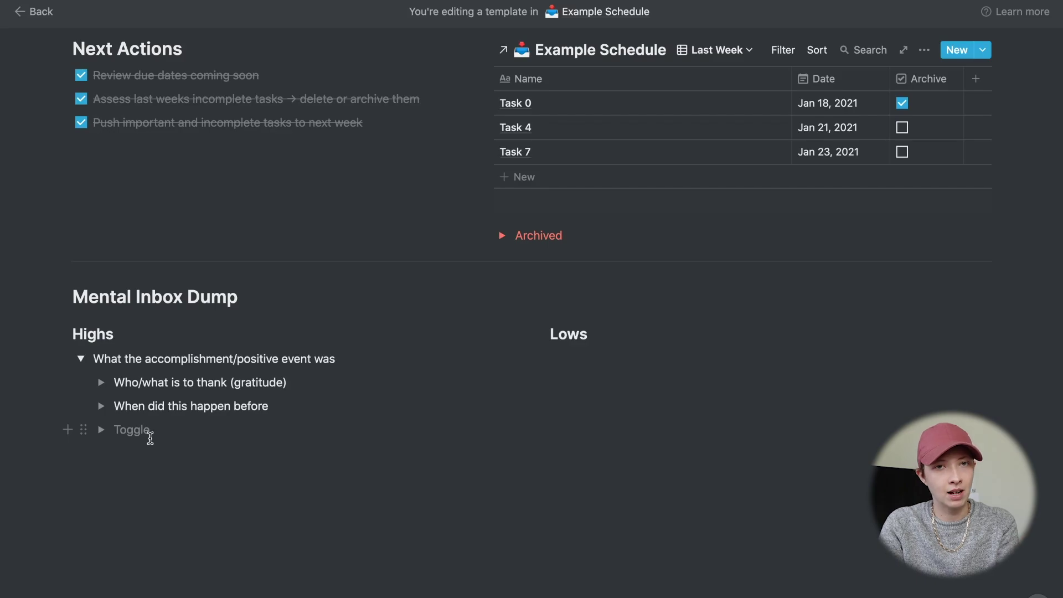
type("What ")
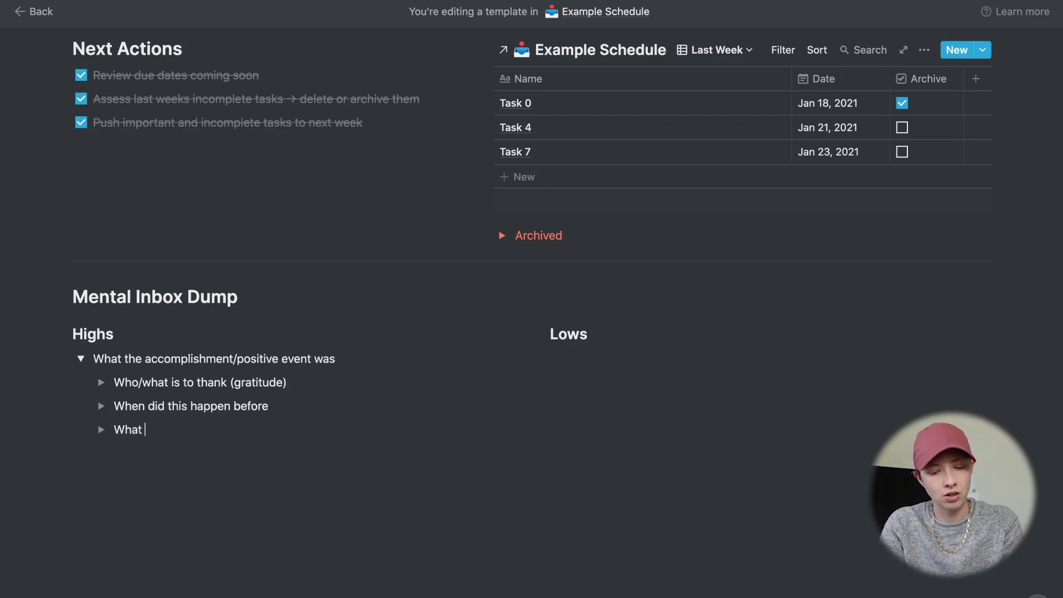
type("are the best steps to ")
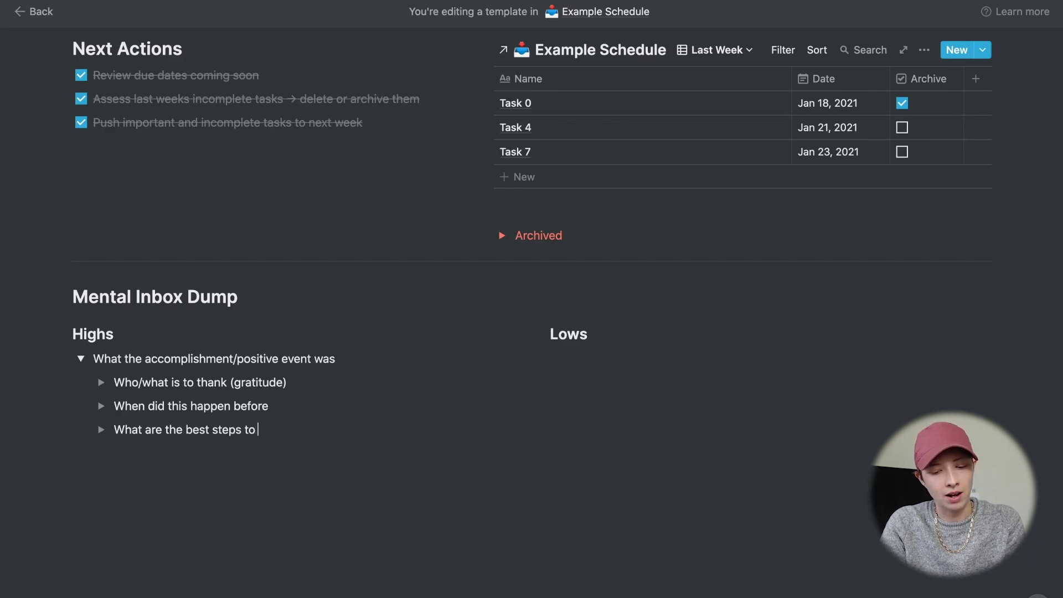
type("repeat t")
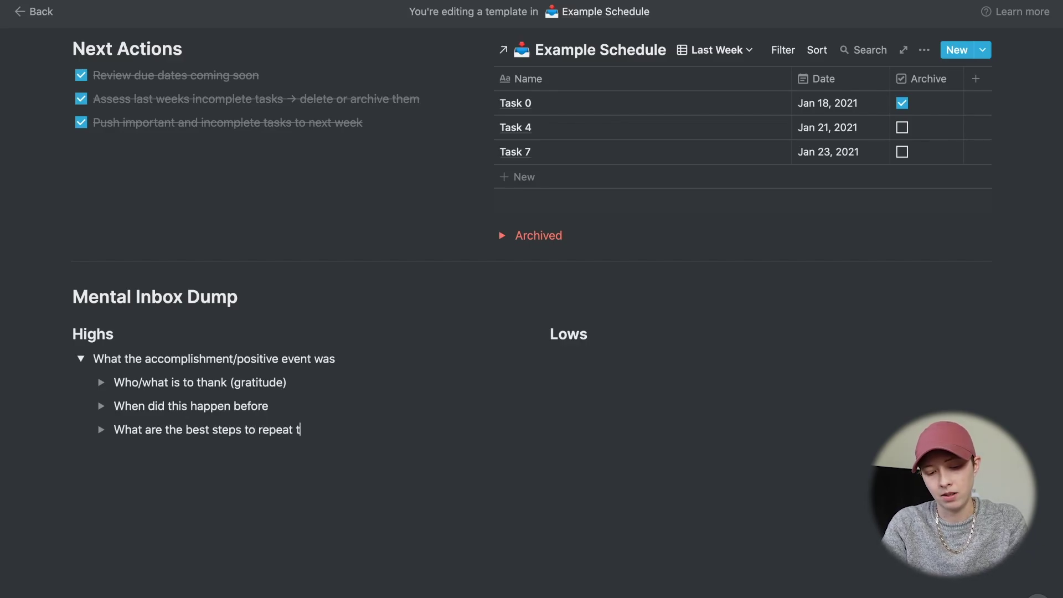
type("his accomp")
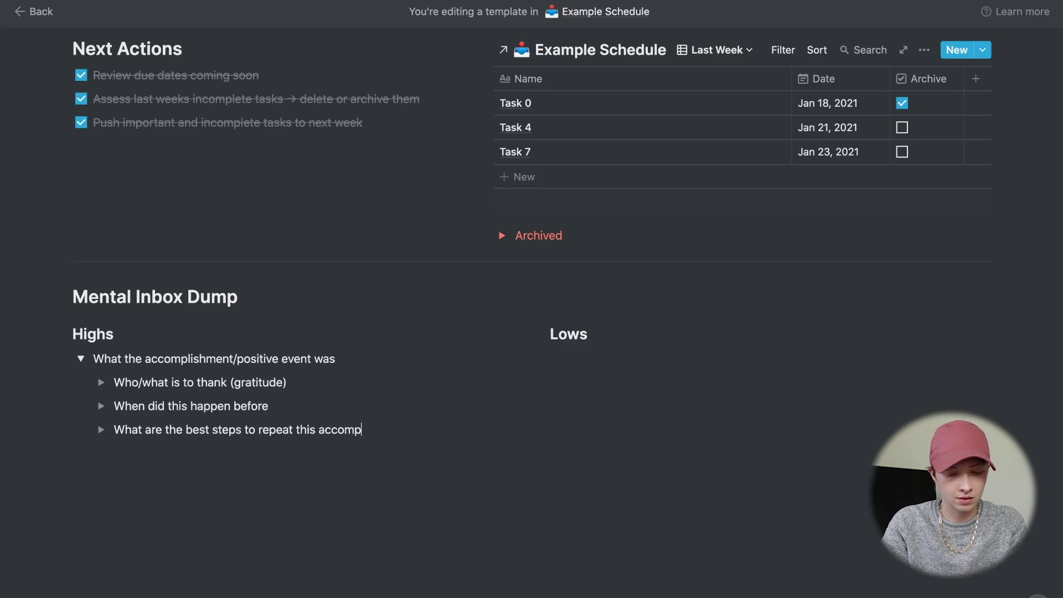
type("lishment")
- Under Lows, add a 'What was the problem' toggle nesting 'Who is there to contact?' and 'When did this happen beofre'
left_click(81, 359)
left_click(552, 358)
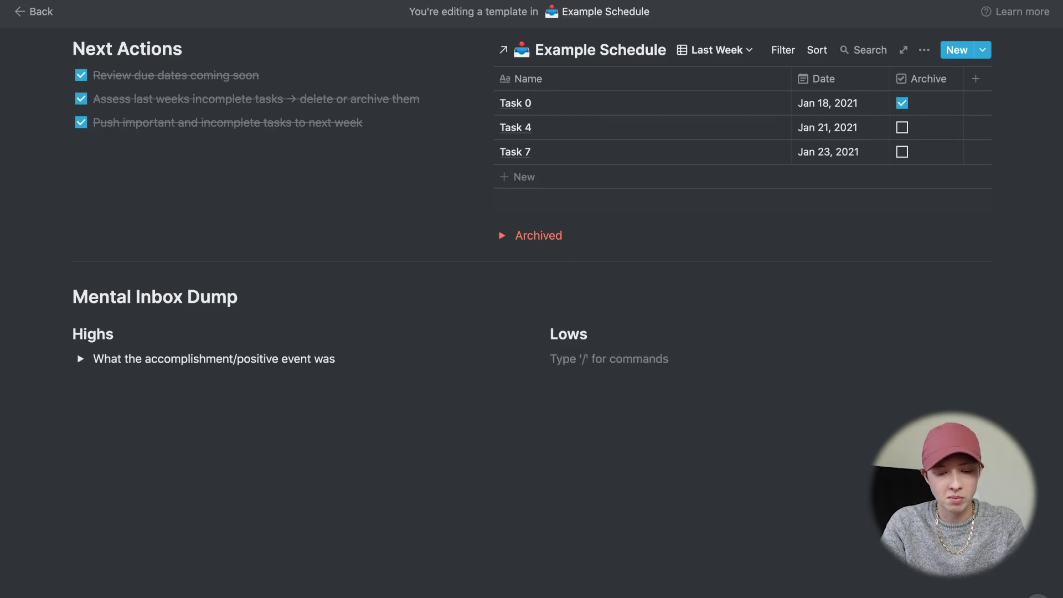
type("/")
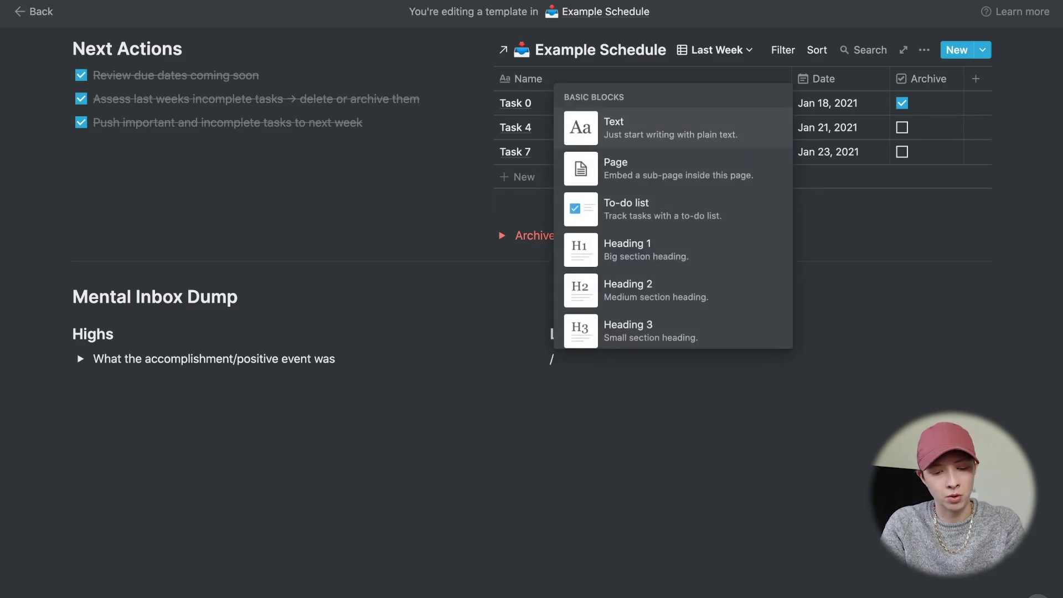
type("tog")
key("Return")
type("Wha")
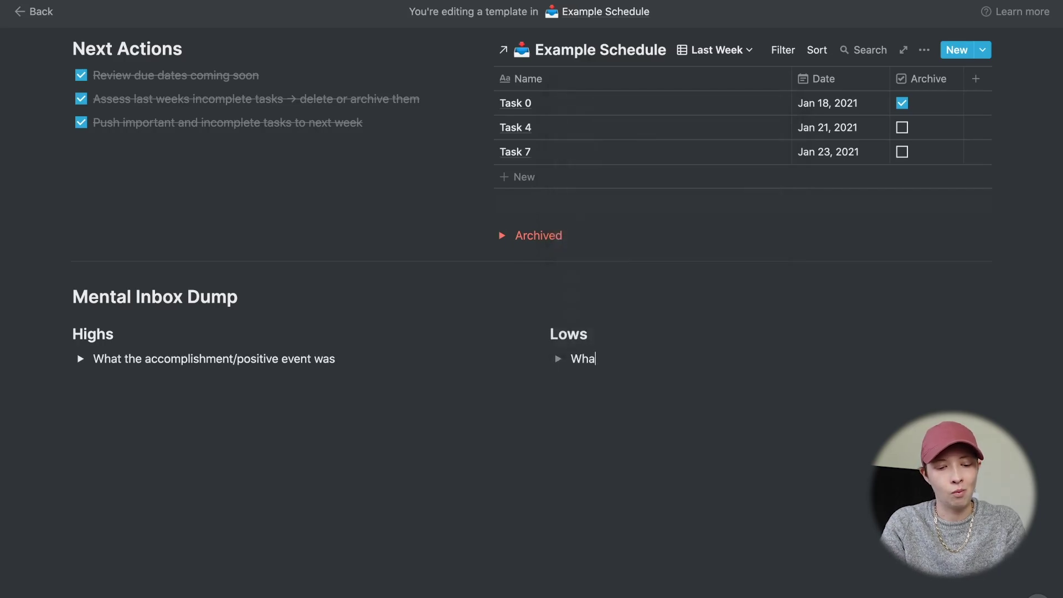
type("t was the problem")
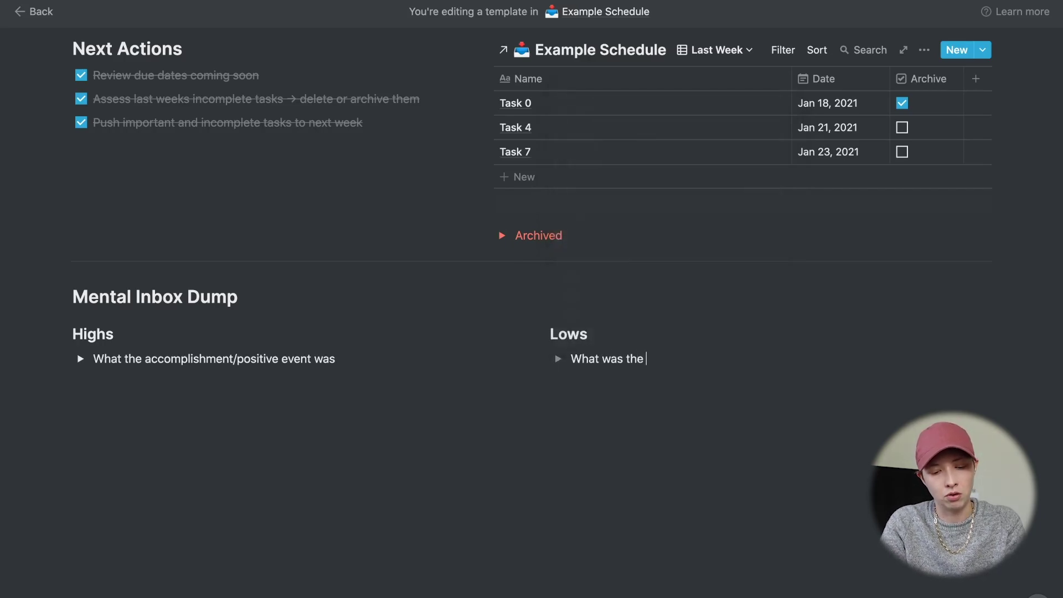
key("Return")
type("Who")
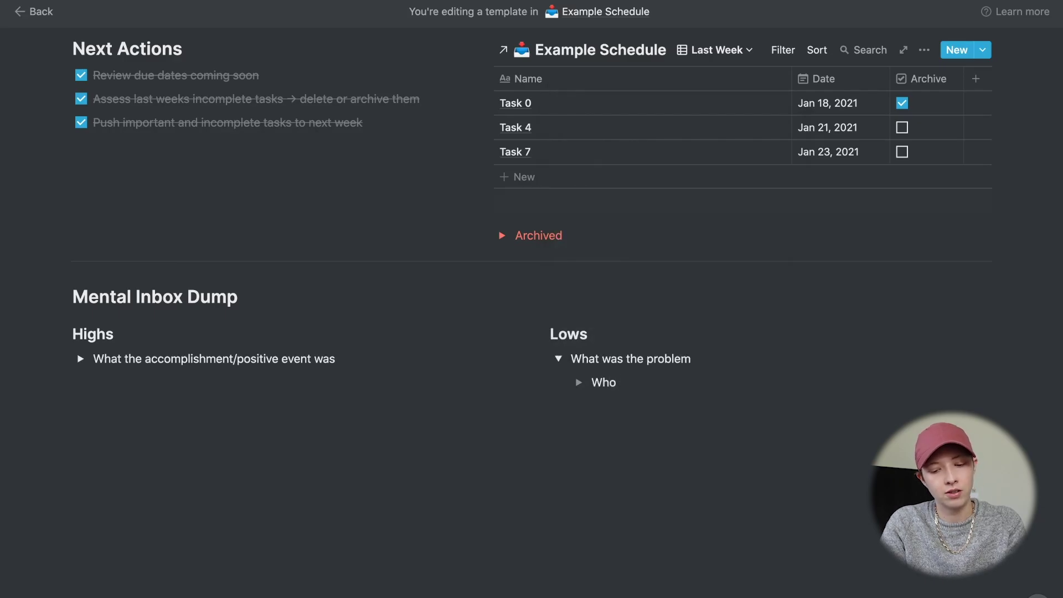
type(" is there to contact?")
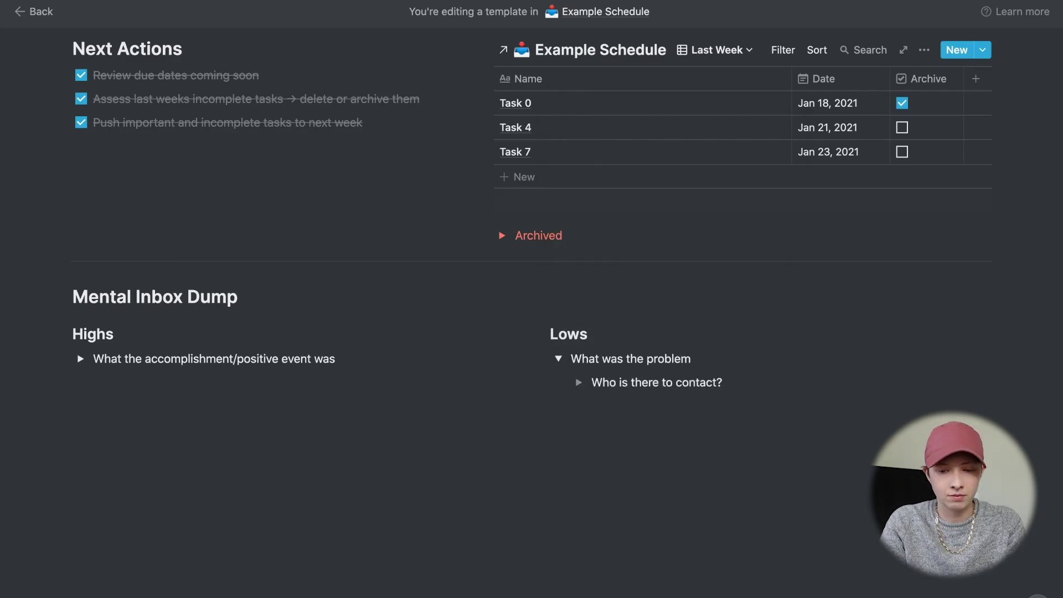
key("Return")
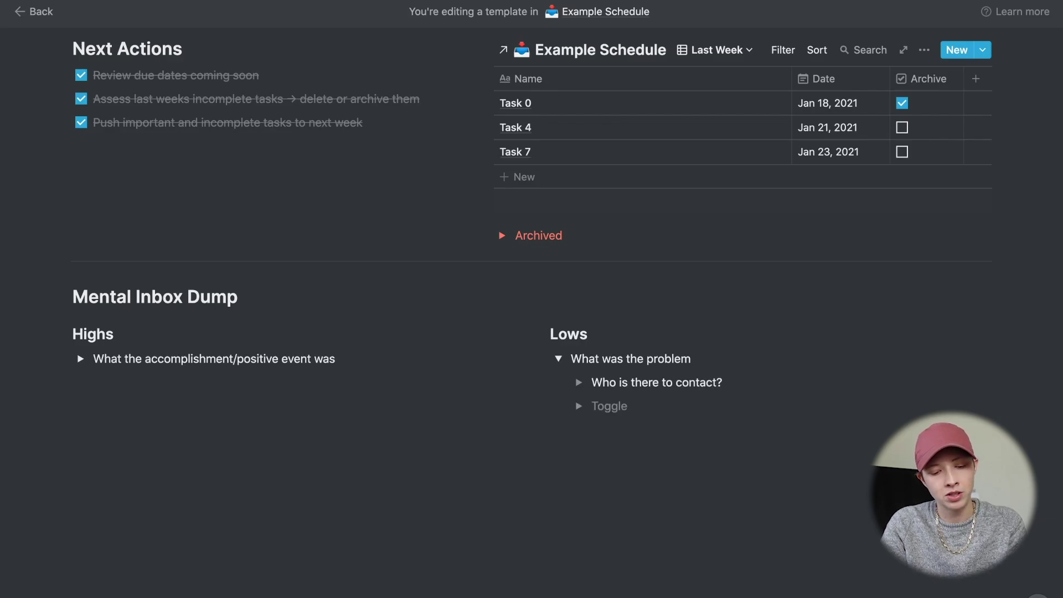
type("W")
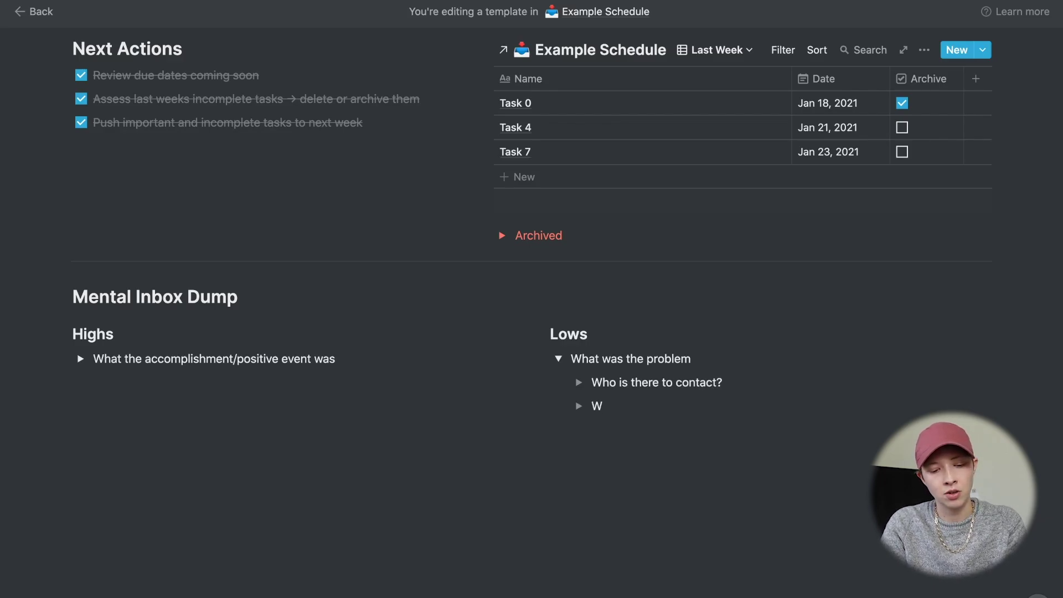
type("hen did this ")
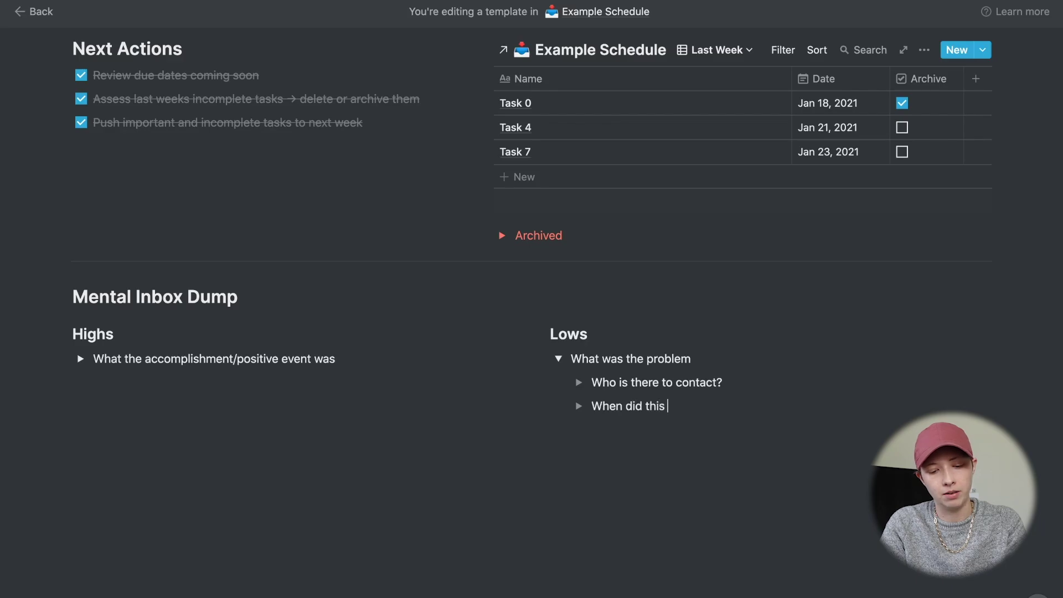
type("happen beofre")
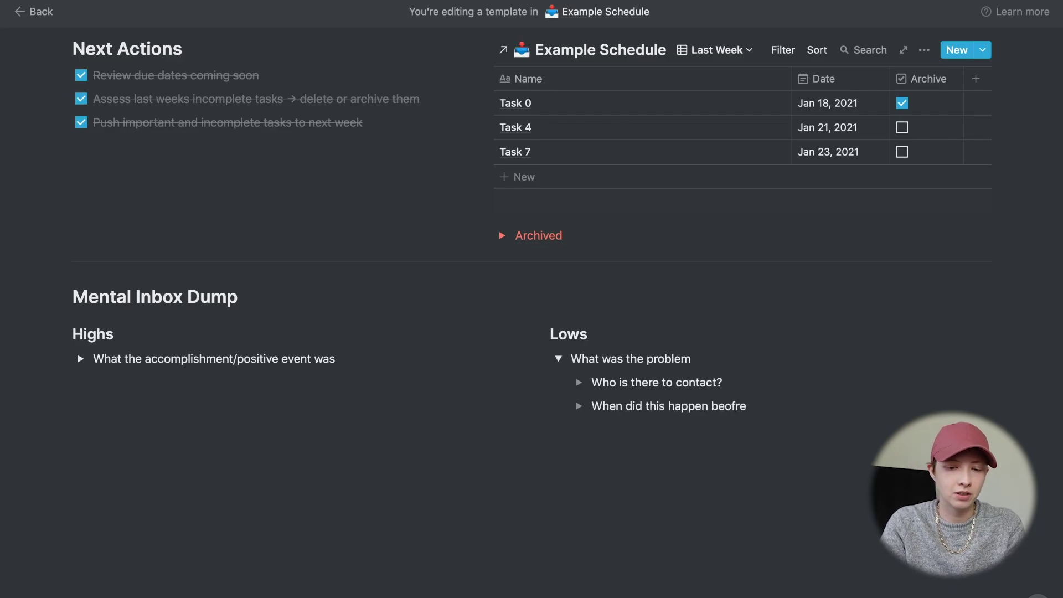
- Add '- How I solved this problem before' inside the when toggle, then start 'What are the best steps to take to solve the'
left_click(578, 406)
left_click(644, 427)
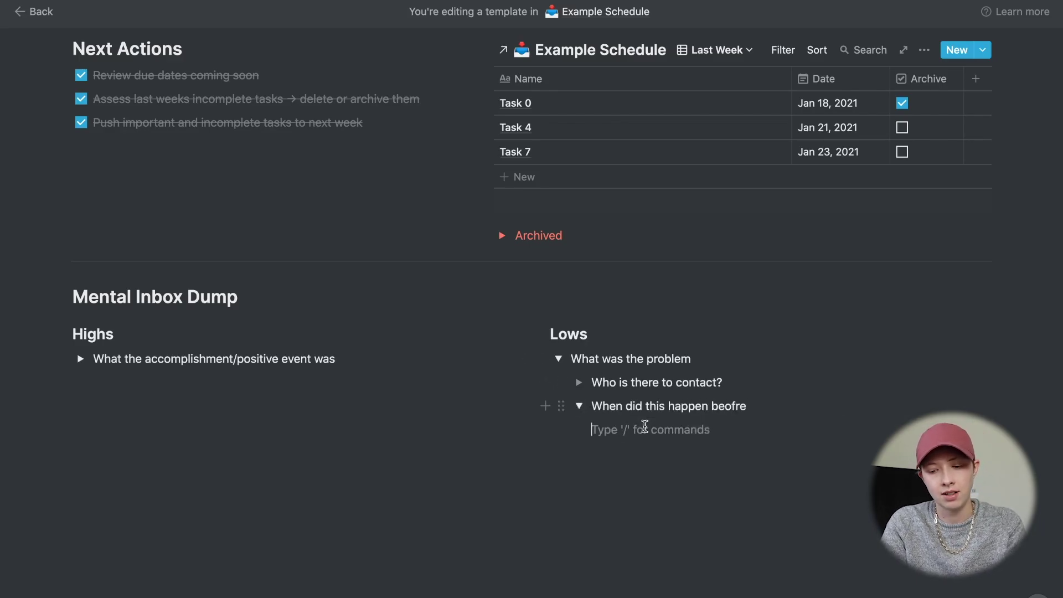
type("- ")
type("How")
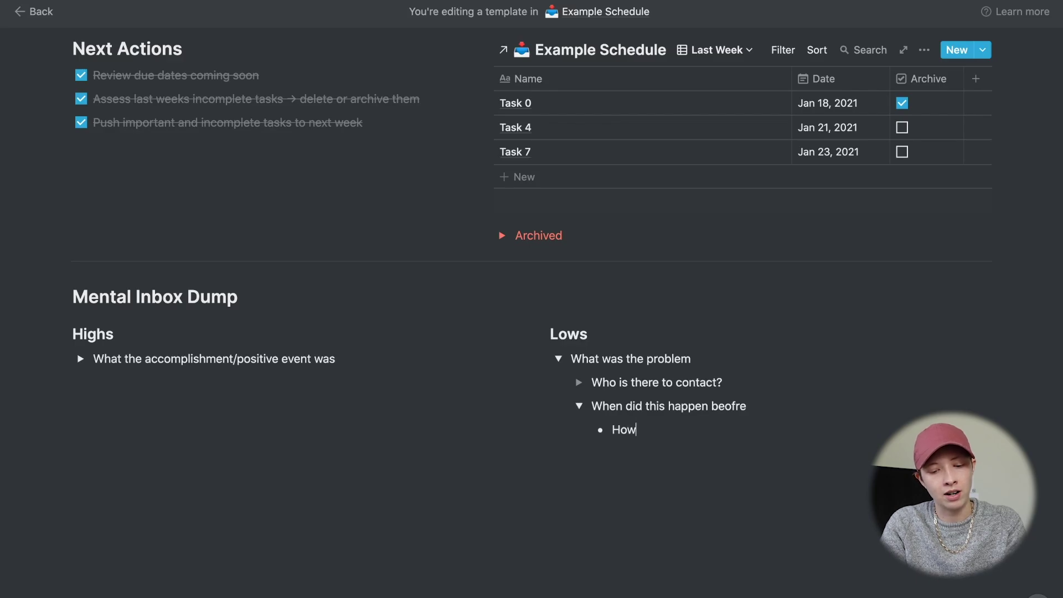
type(" I solve")
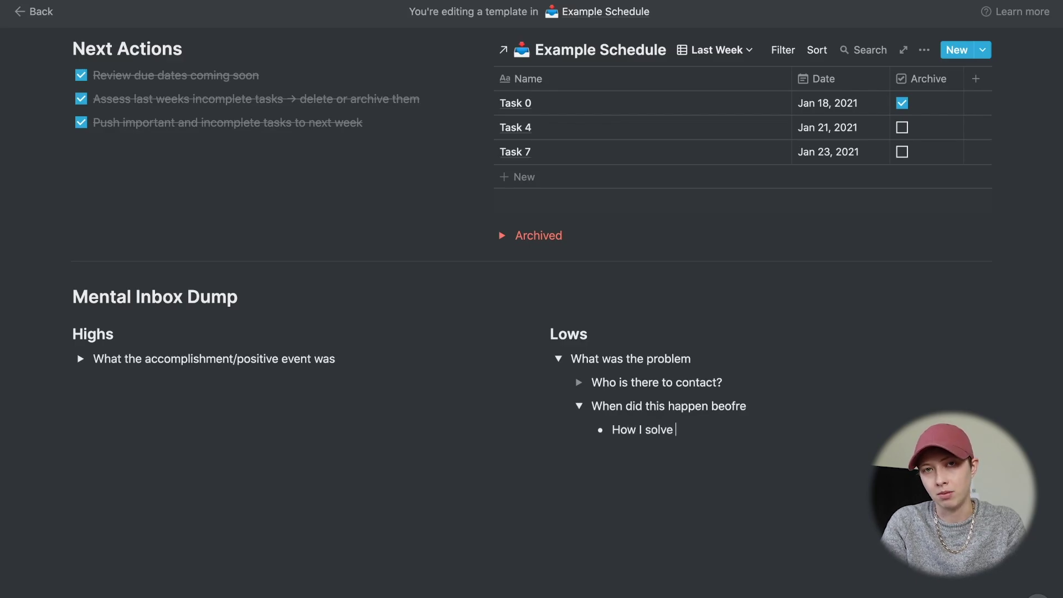
type("d this problem before")
left_click(579, 406)
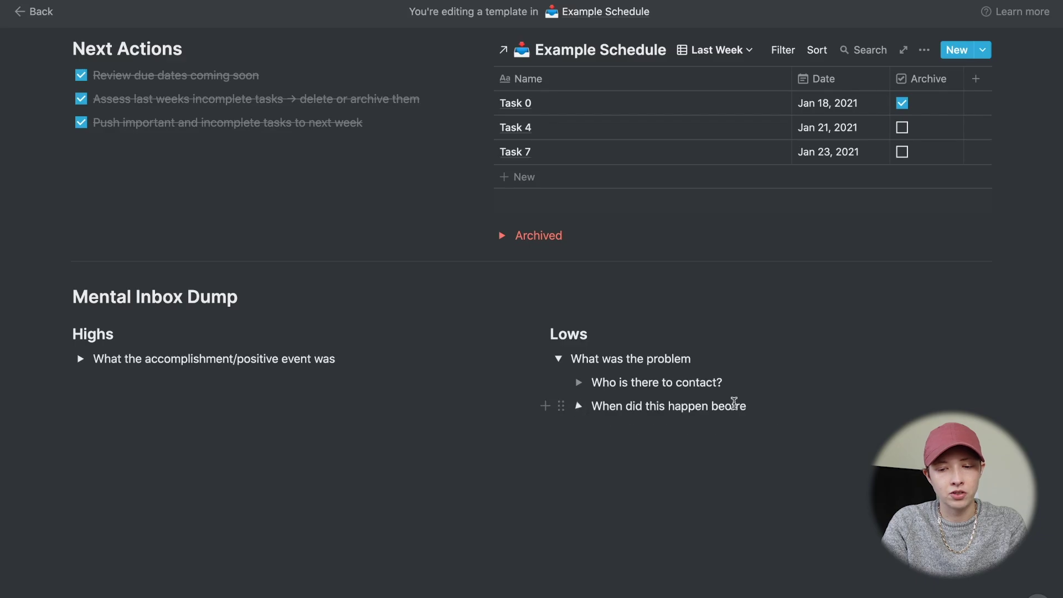
key("Return")
type("What ar")
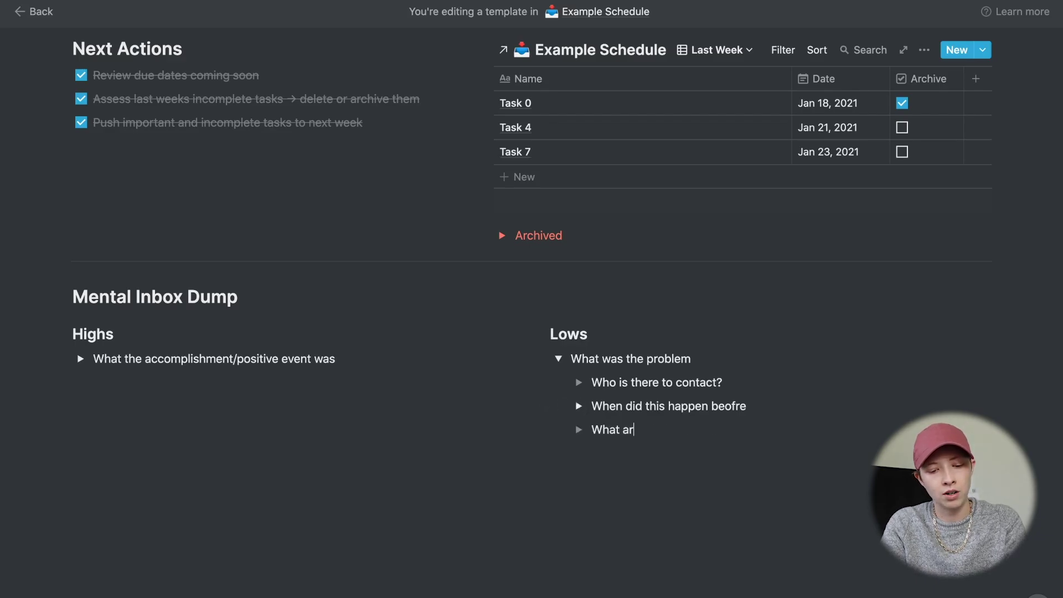
type("e the best ")
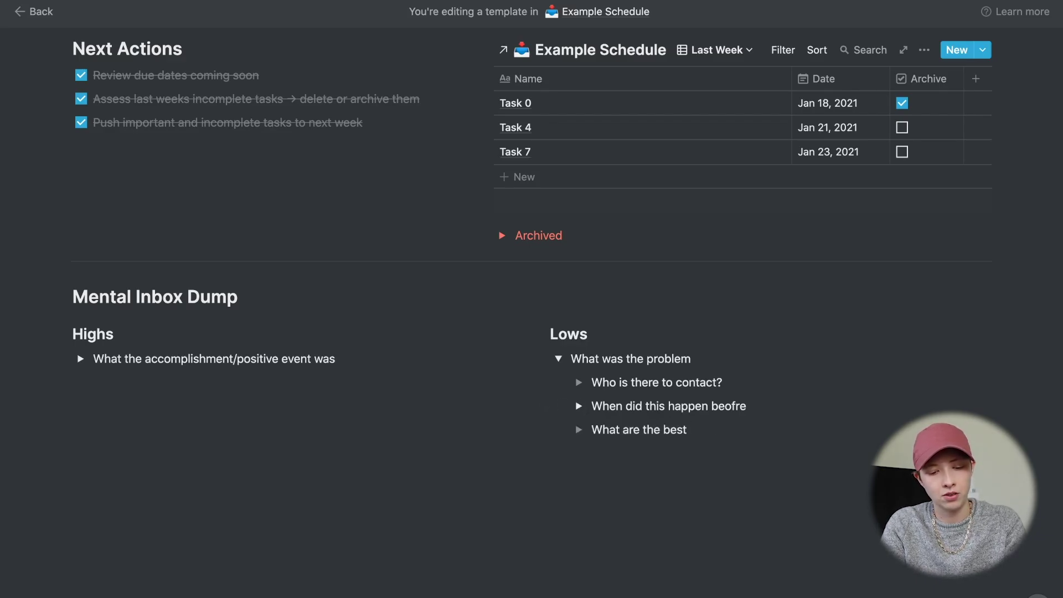
type("steps to take ")
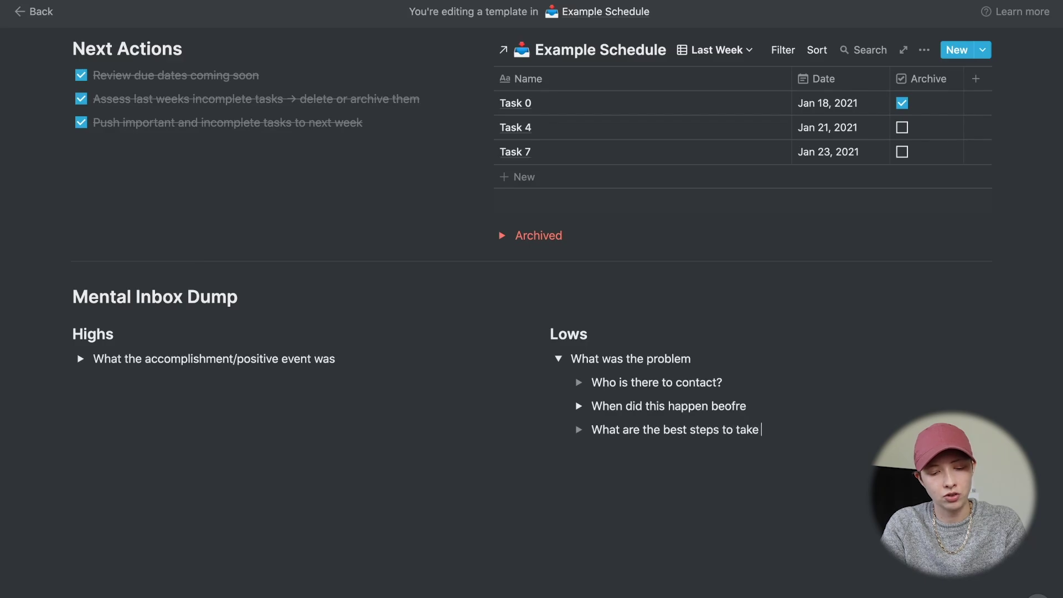
type("to solve the")
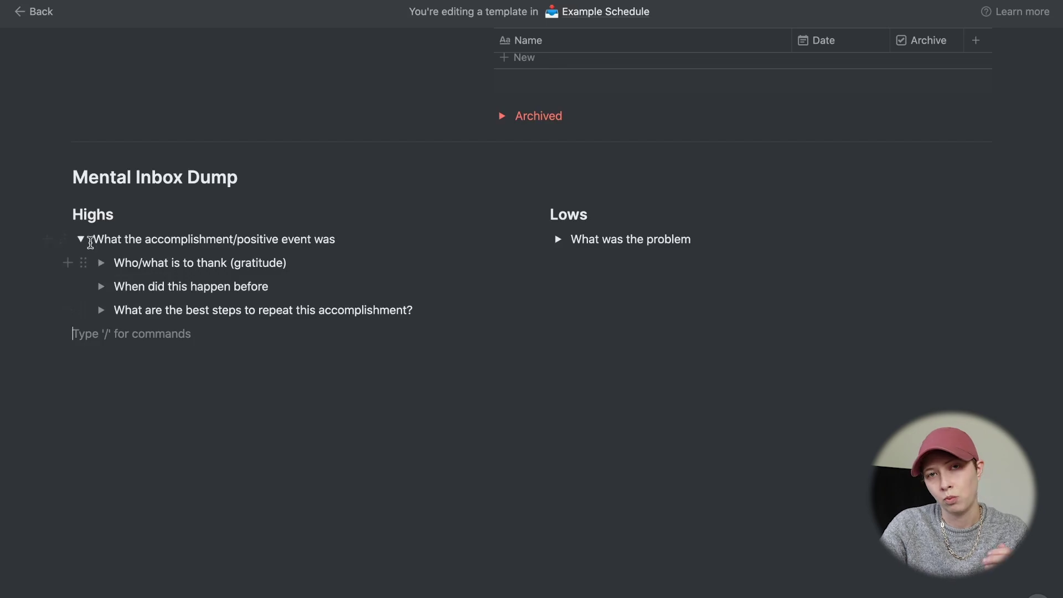
- Collapse the 'What the accomplishment/positive event was' toggle under Highs
left_click(81, 238)
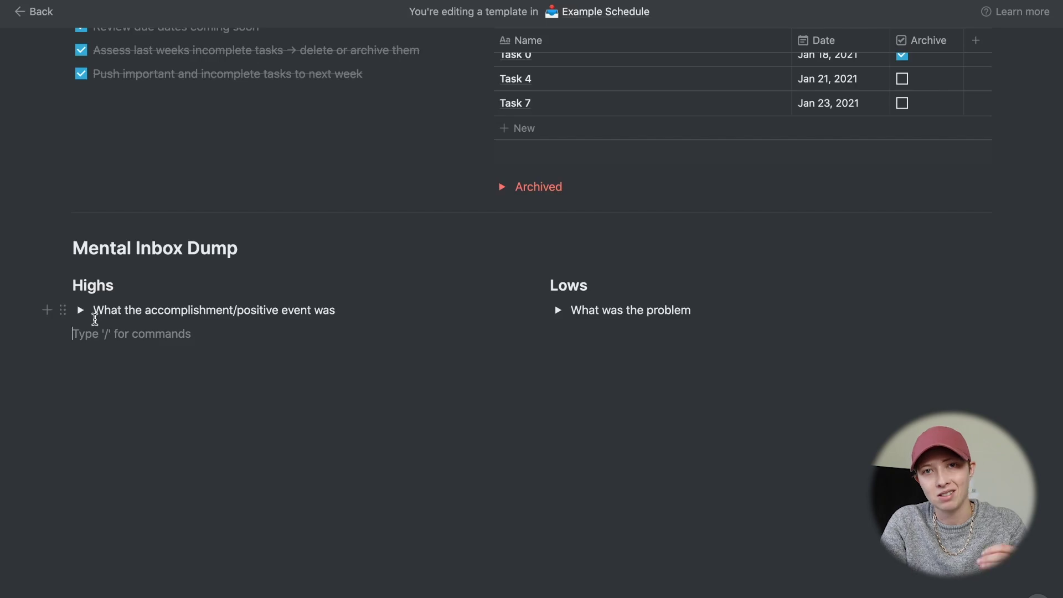
- Create a 'New High' template button holding a duplicate of the accomplishment question, with the placeholder to-do removed
type("/template")
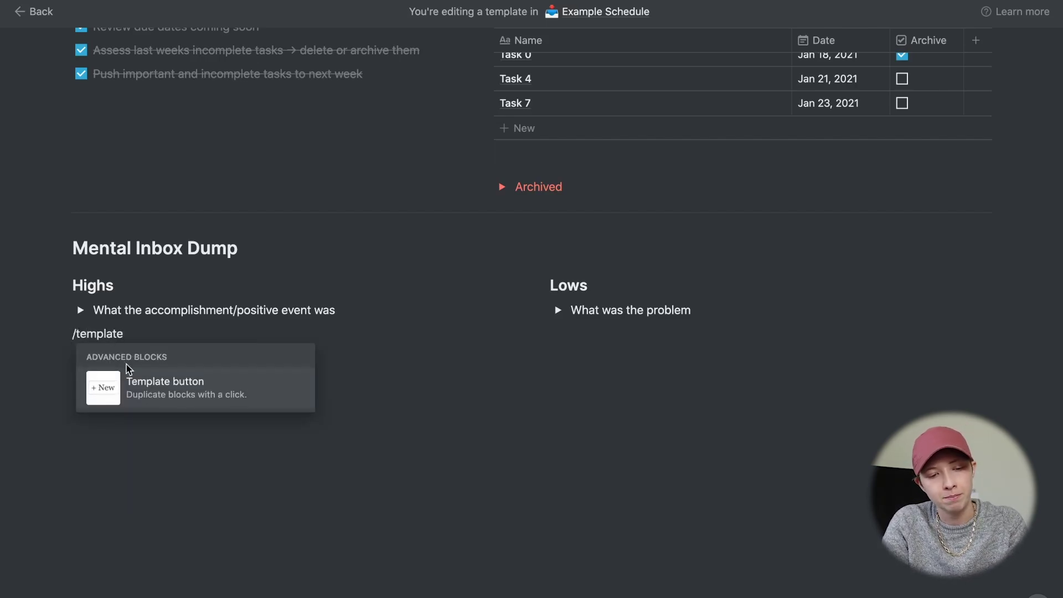
left_click(128, 372)
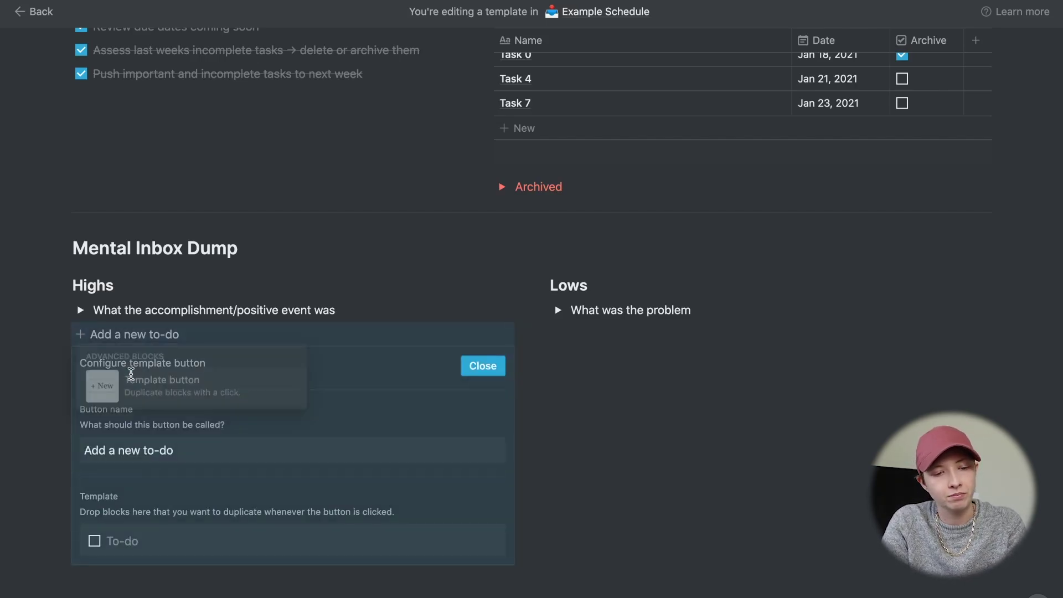
triple_click(83, 453)
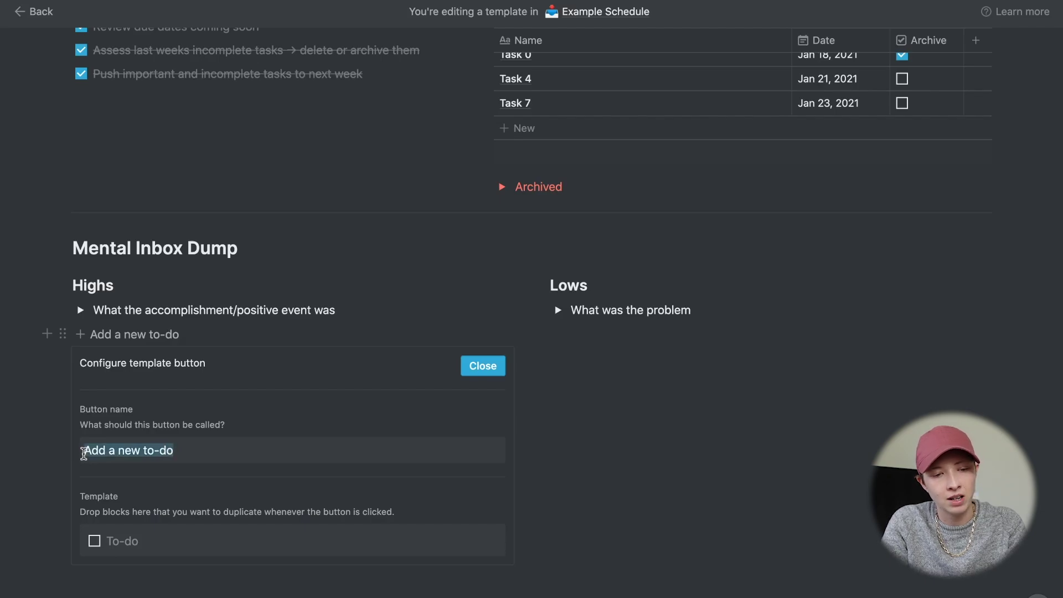
type("New High")
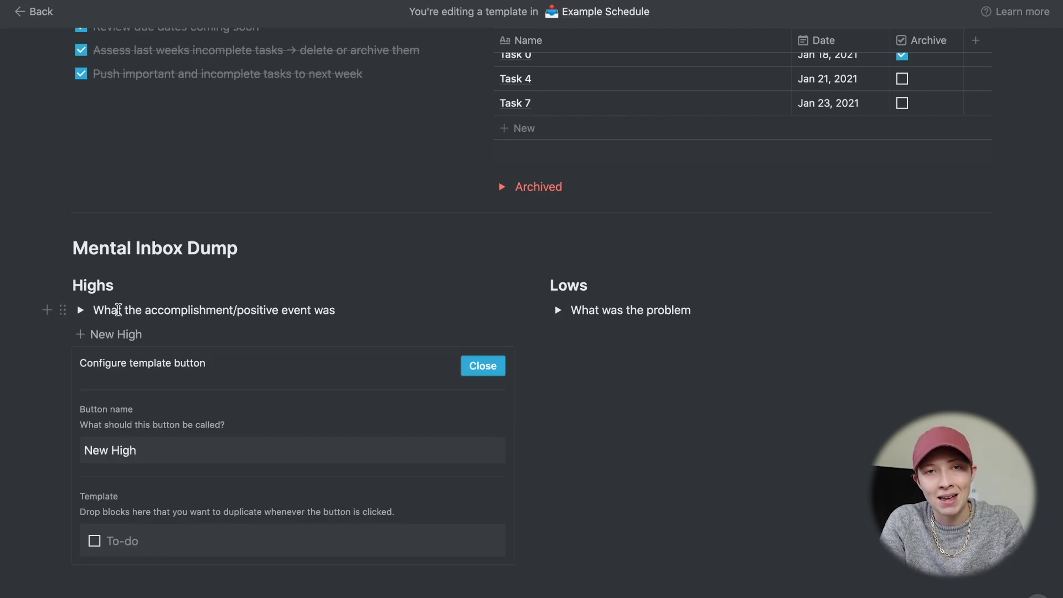
key("ctrl+d")
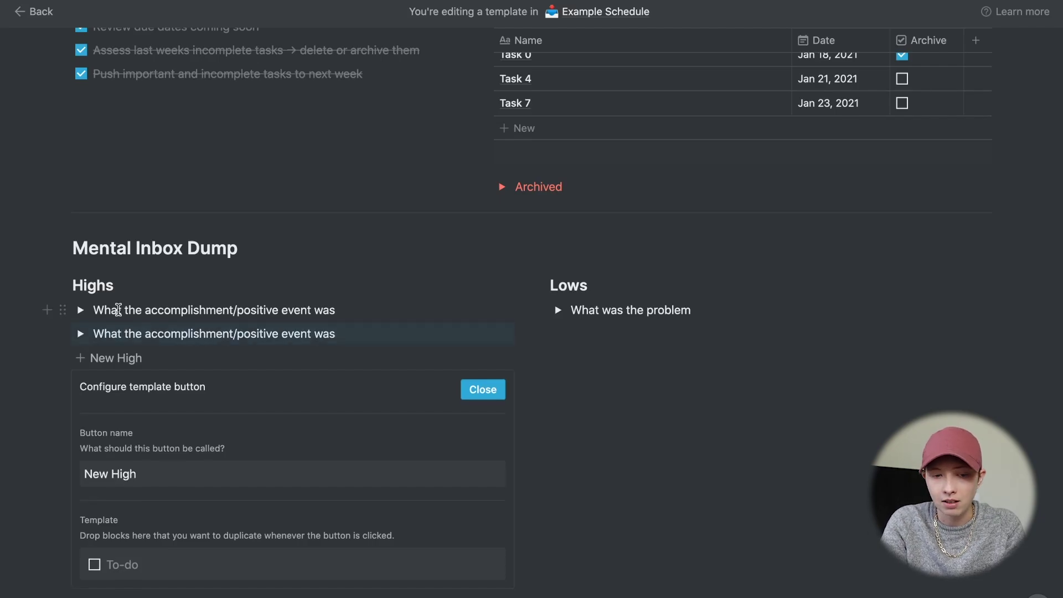
scroll(186, 329, "down", 1)
scroll(186, 328, "down", 3)
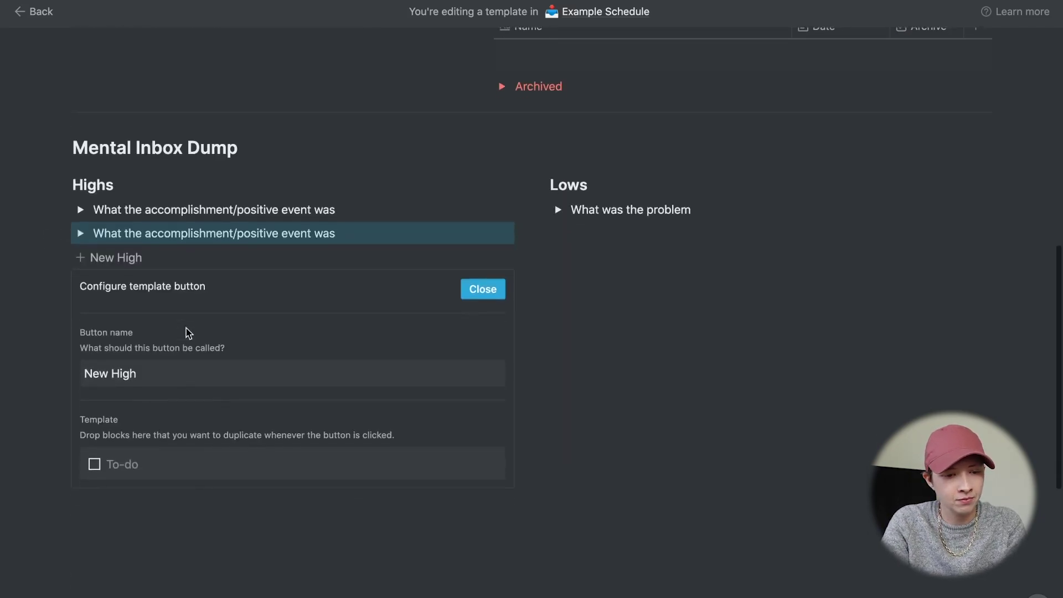
left_click_drag(62, 233, 118, 449)
left_click(120, 462)
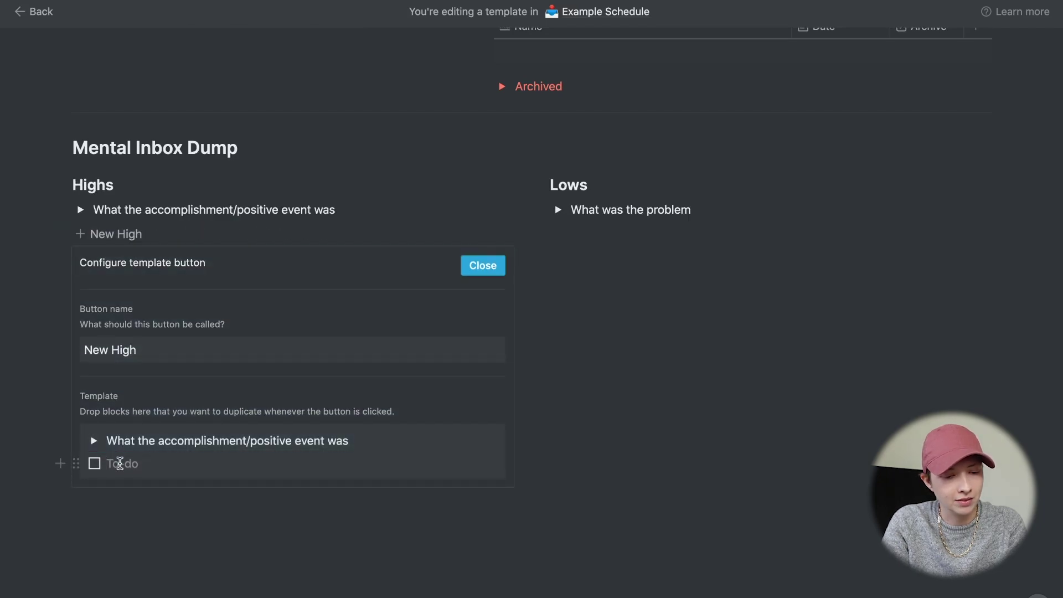
key("BackSpace")
key("BackSpace")
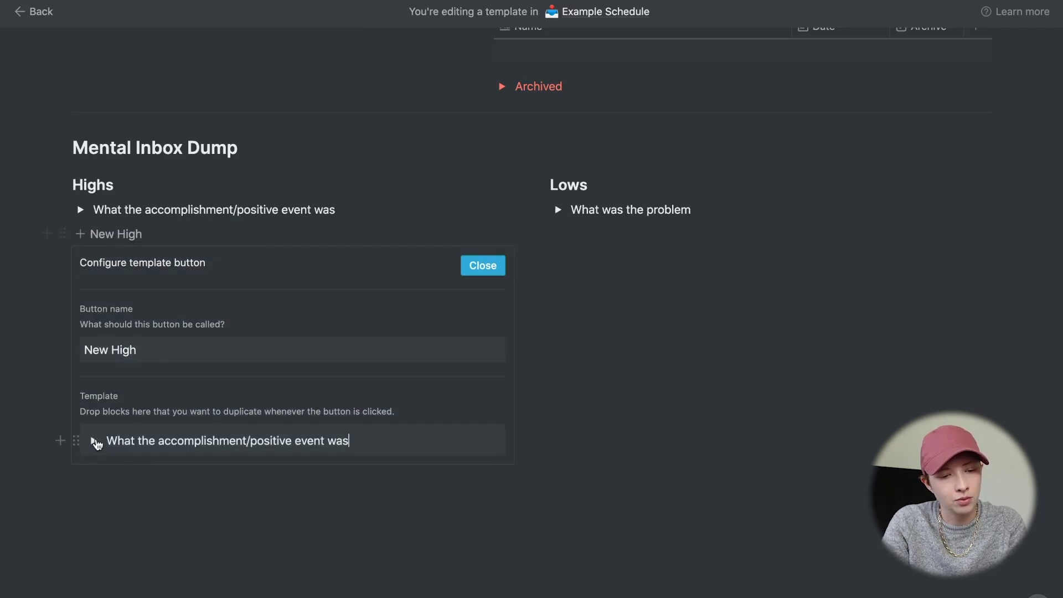
left_click(95, 441)
key("Escape")
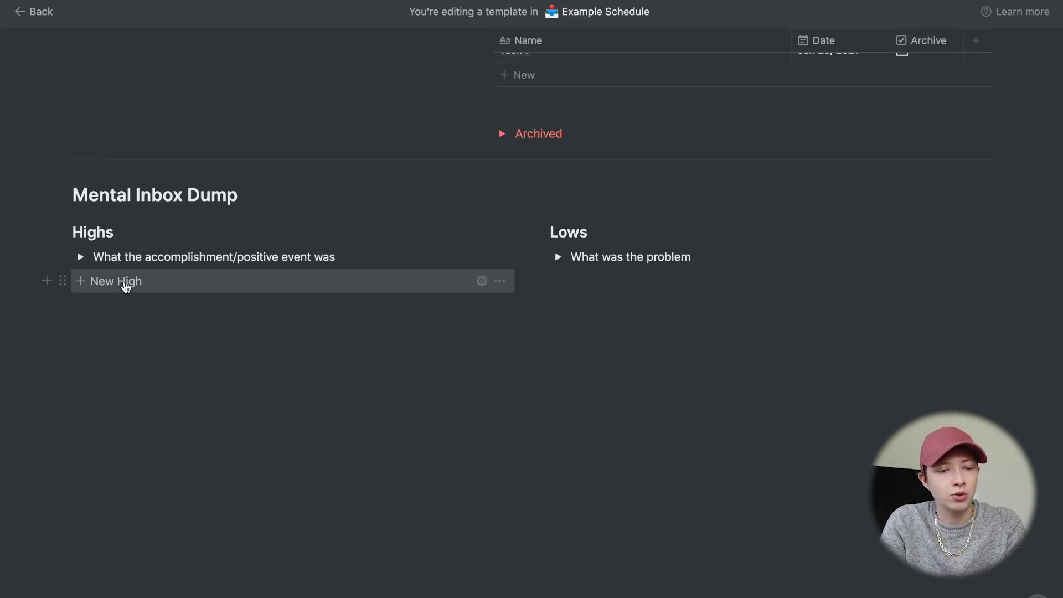
- Test New High by adding two copies of the question, then delete them
left_click(123, 281)
left_click(125, 308)
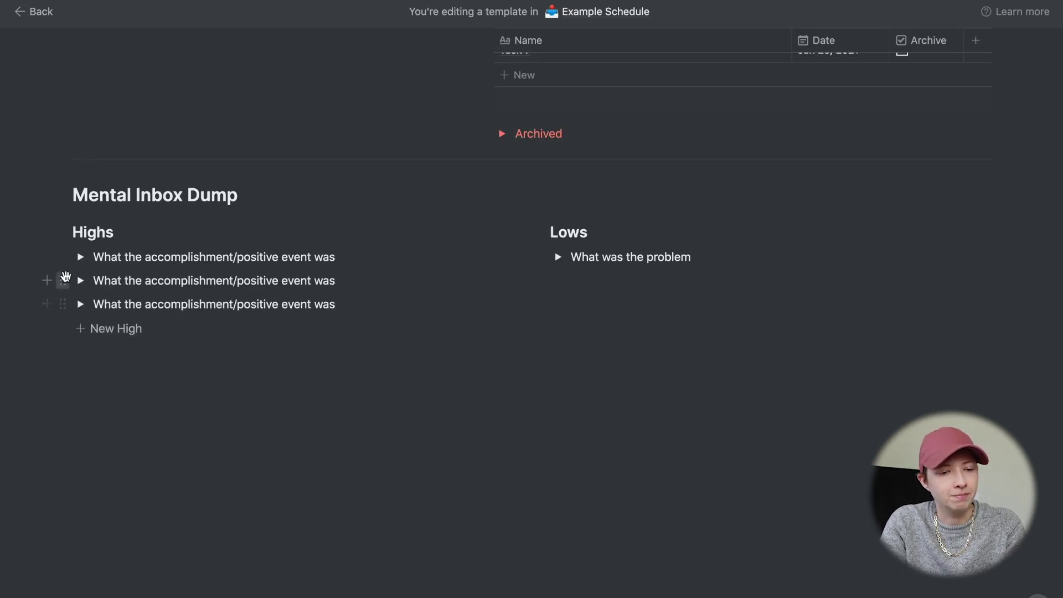
left_click_drag(67, 278, 147, 309)
key("BackSpace")
left_click(611, 273)
- Insert a template button below Lows and name it 'New Low'
type("/y")
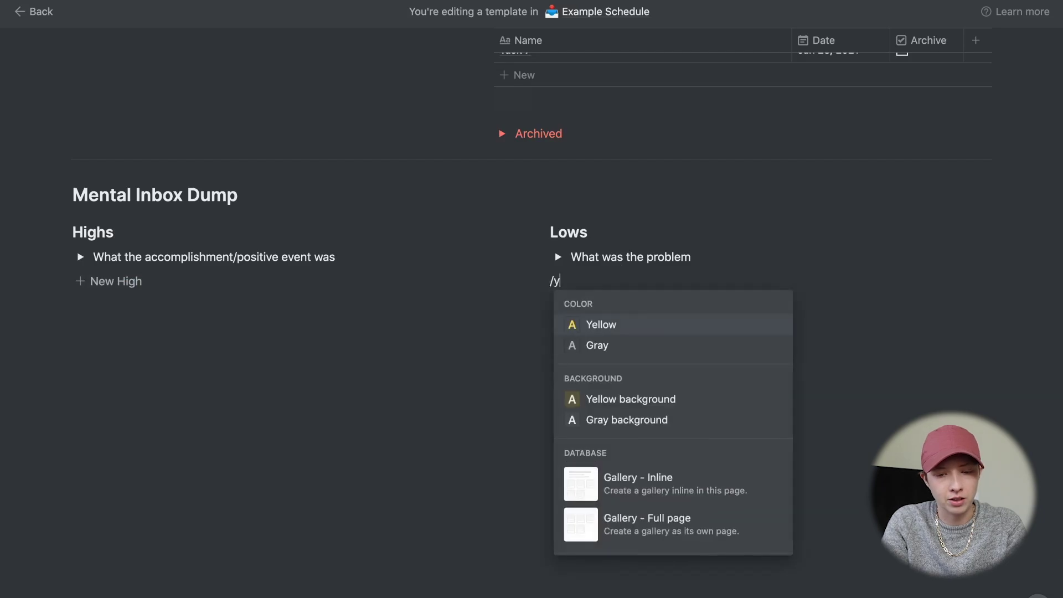
key("BackSpace")
type("temp")
key("Return")
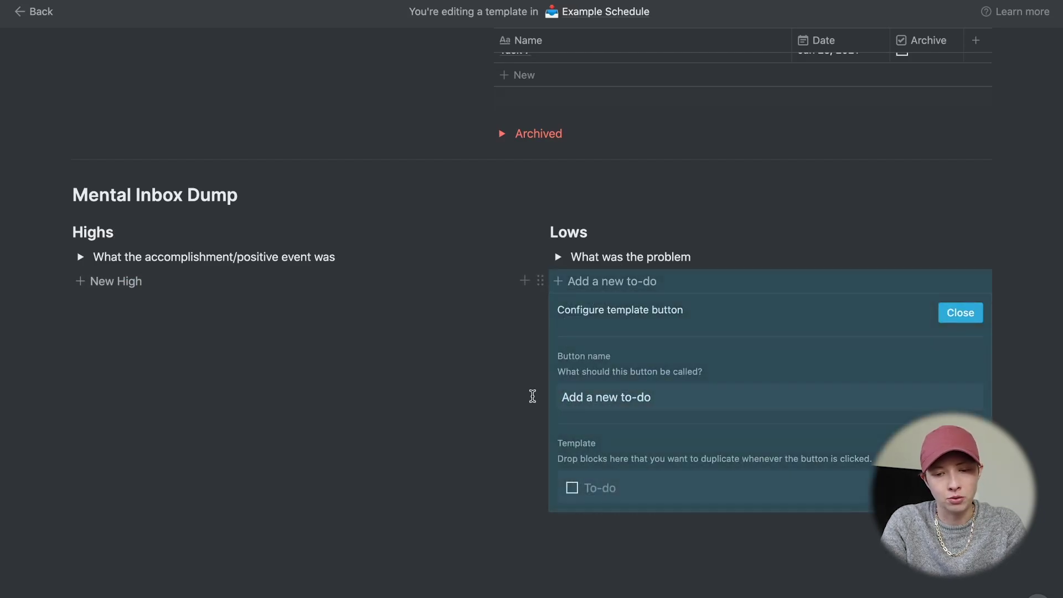
left_click_drag(665, 399, 565, 399)
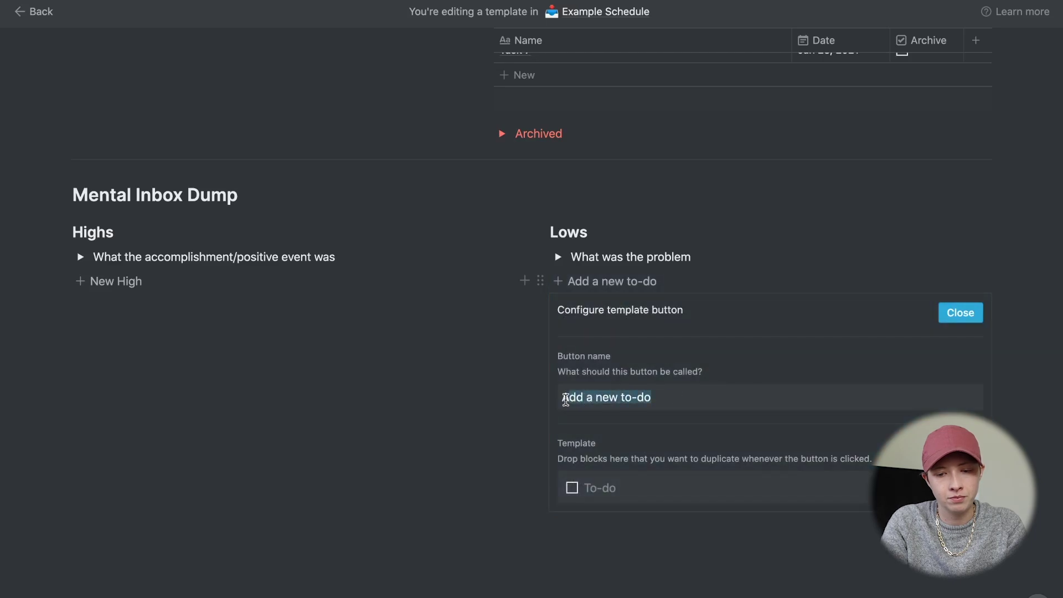
type("New Low")
- Move the duplicated problem question into New Low and remove its placeholder to-do
left_click_drag(540, 257, 596, 509)
left_click(596, 509)
key("BackSpace")
key("BackSpace")
key("Escape")
scroll(502, 321, "up", 3)
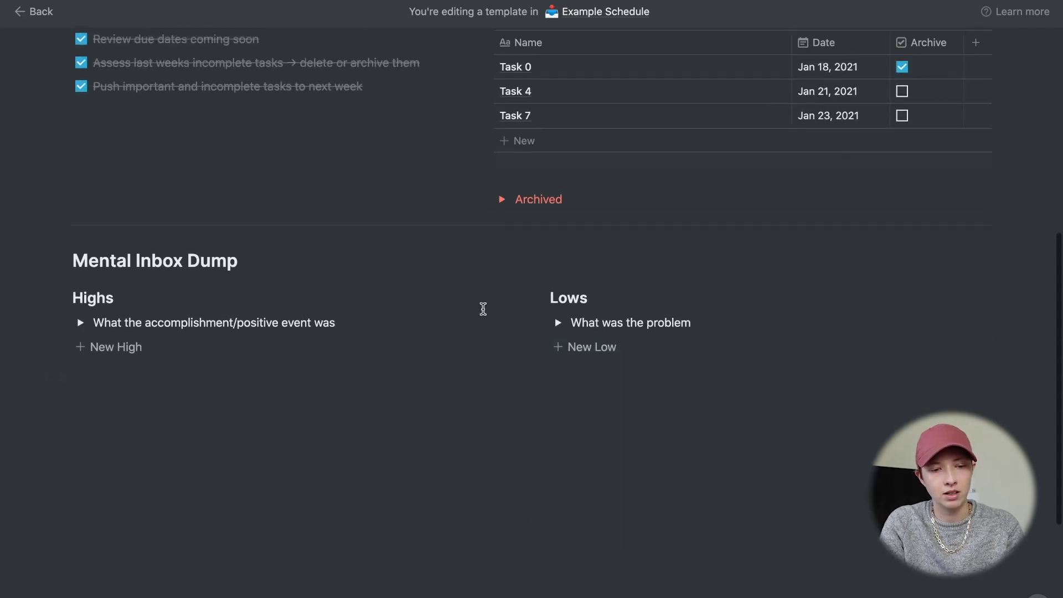
scroll(483, 308, "up", 5)
scroll(482, 308, "down", 5)
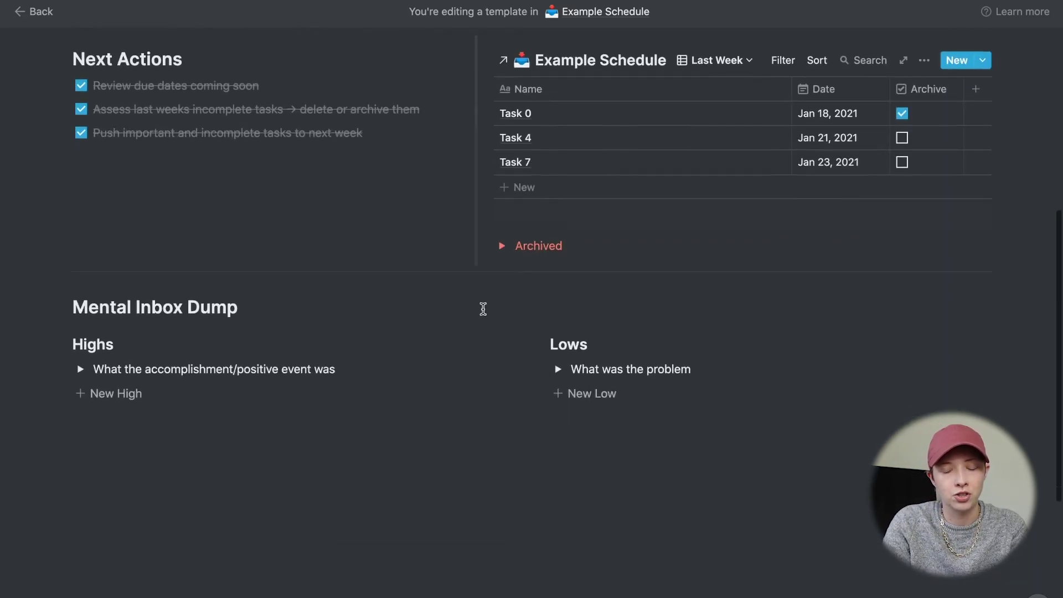
left_click(291, 430)
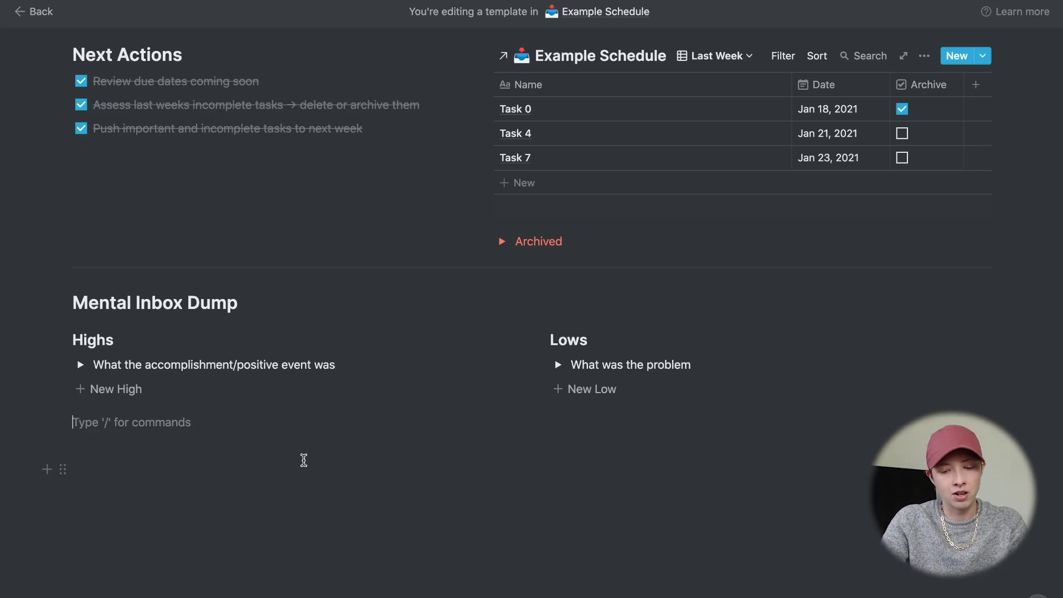
- Insert a divider below Highs and Lows, then copy the Roam Research URL from Chrome
type("/div")
key("Return")
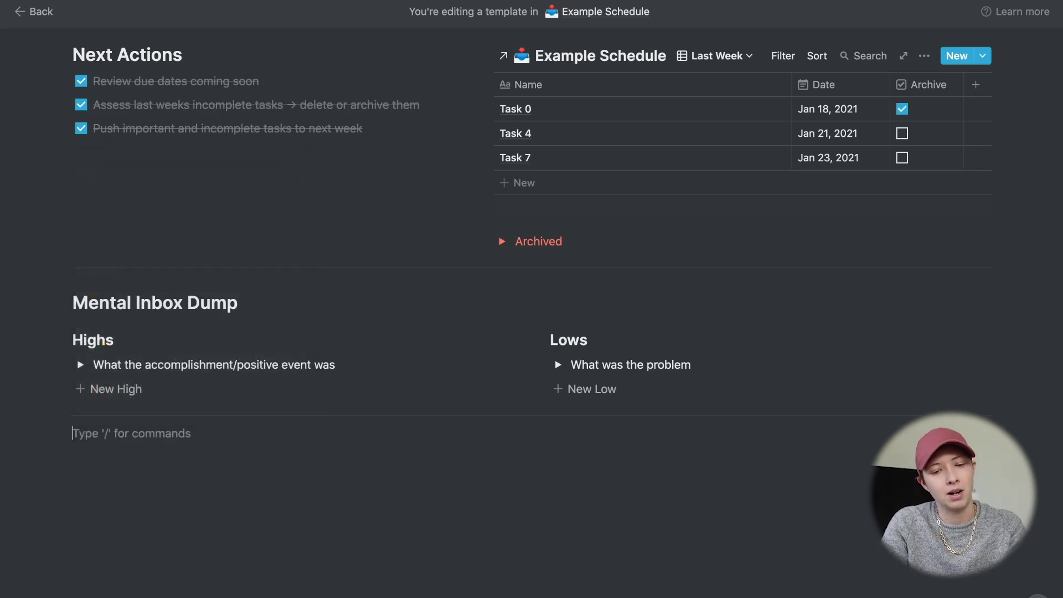
scroll(271, 490, "down", 3)
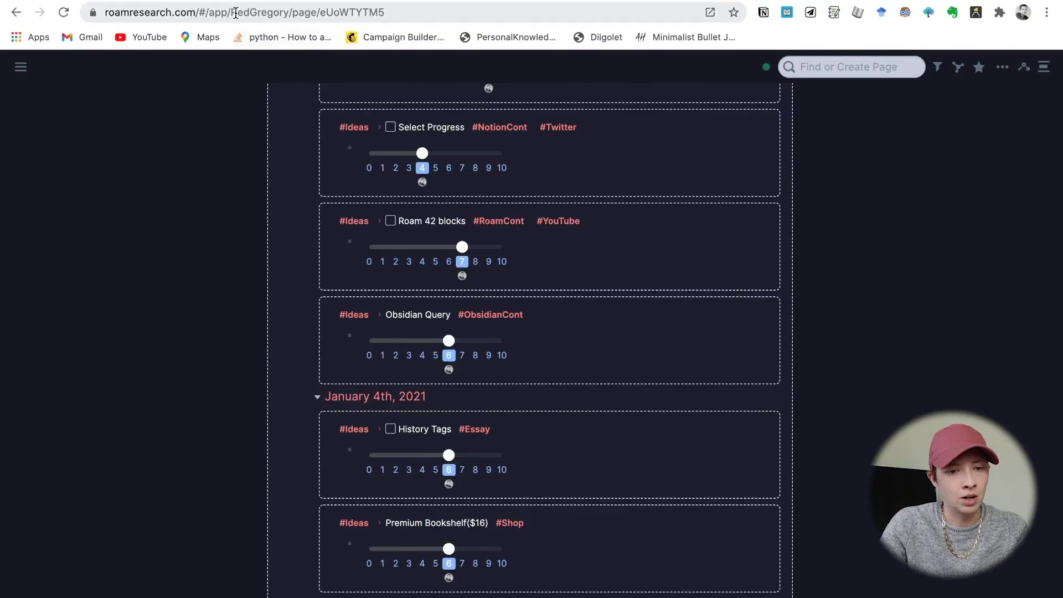
left_click(236, 16)
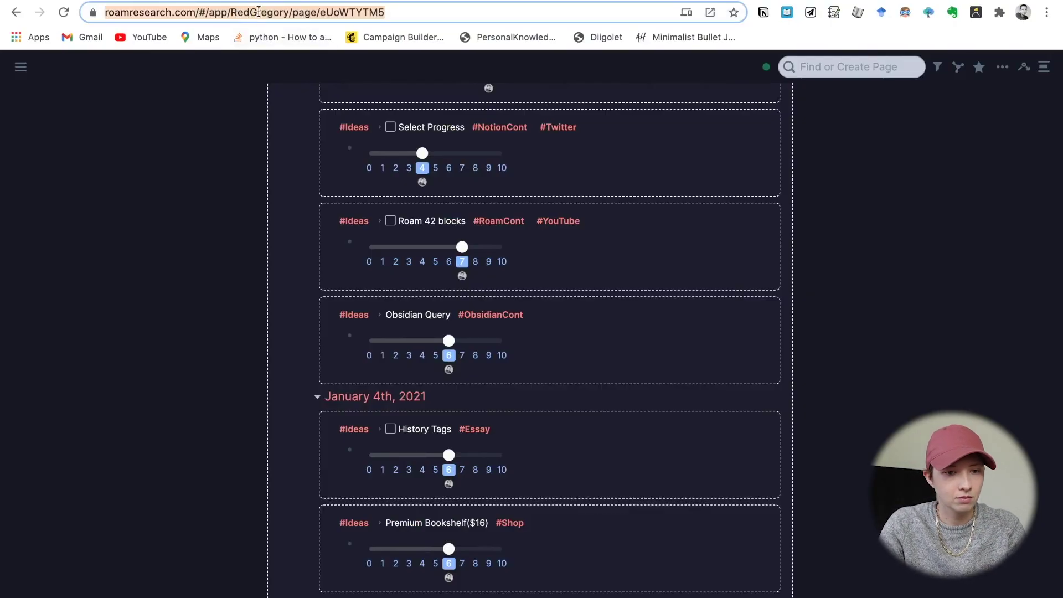
key("ctrl+Left")
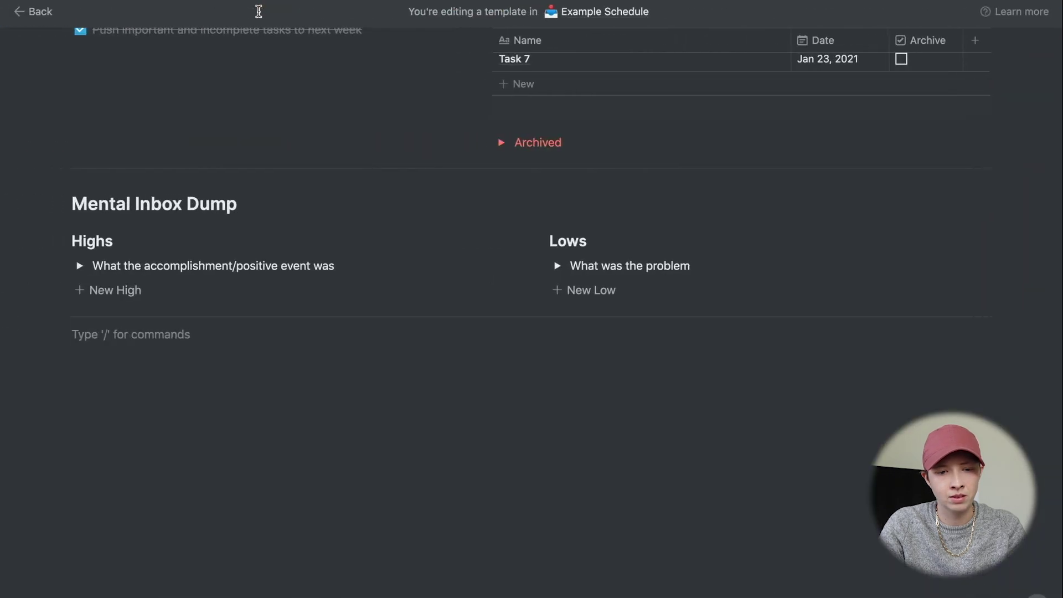
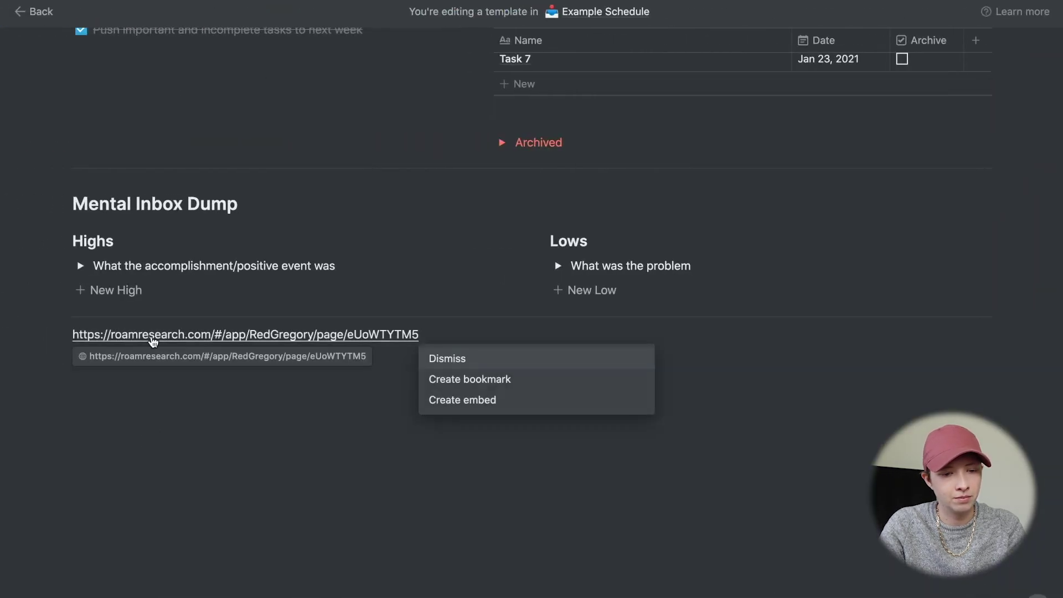
- Paste the Roam Research link as a bookmark, give it a red background, and add an empty line below
left_click(477, 381)
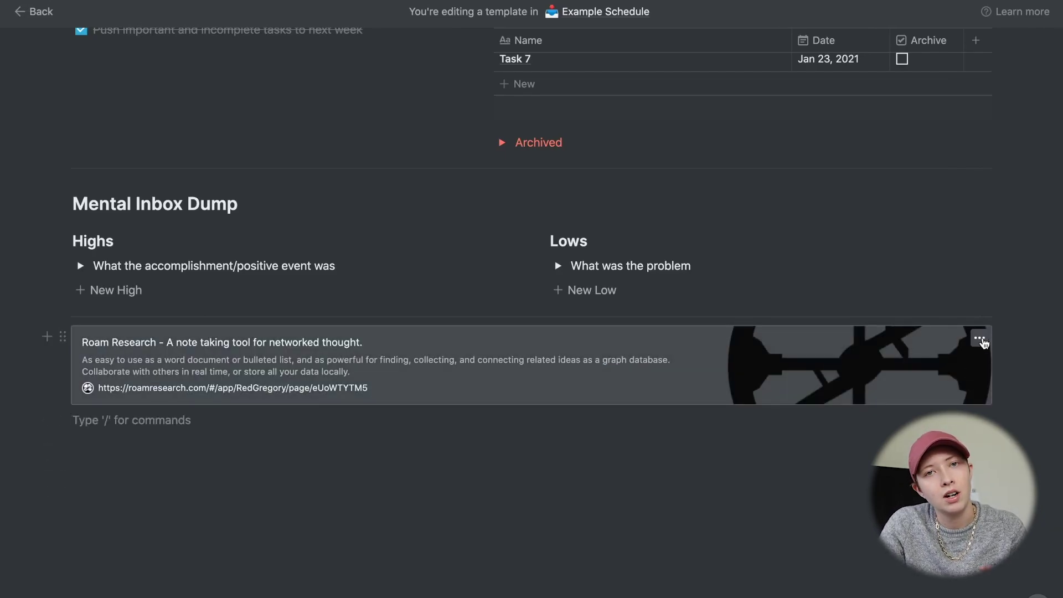
left_click(980, 339)
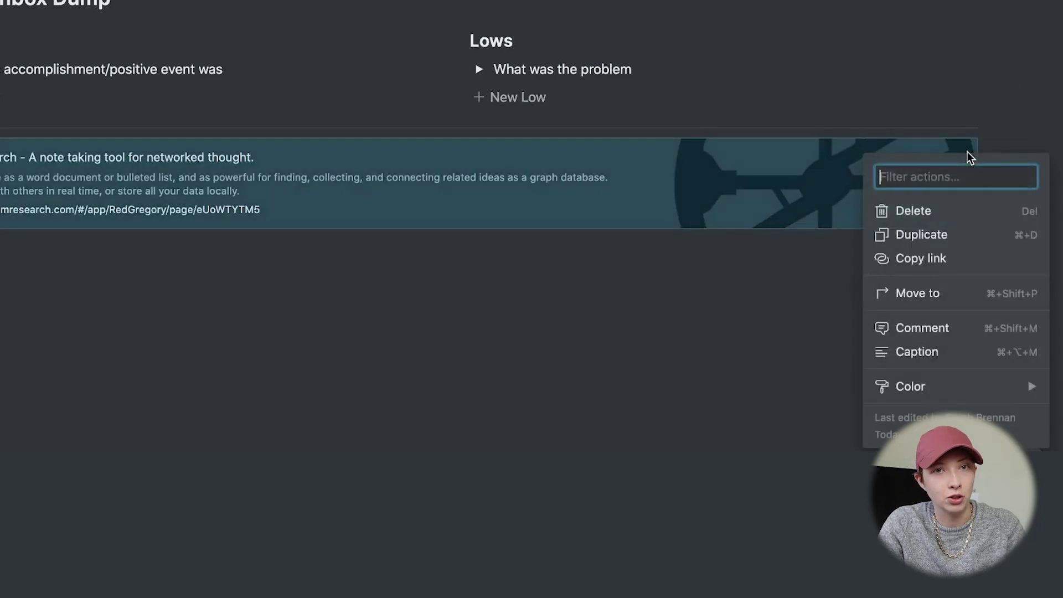
mouse_move(909, 390)
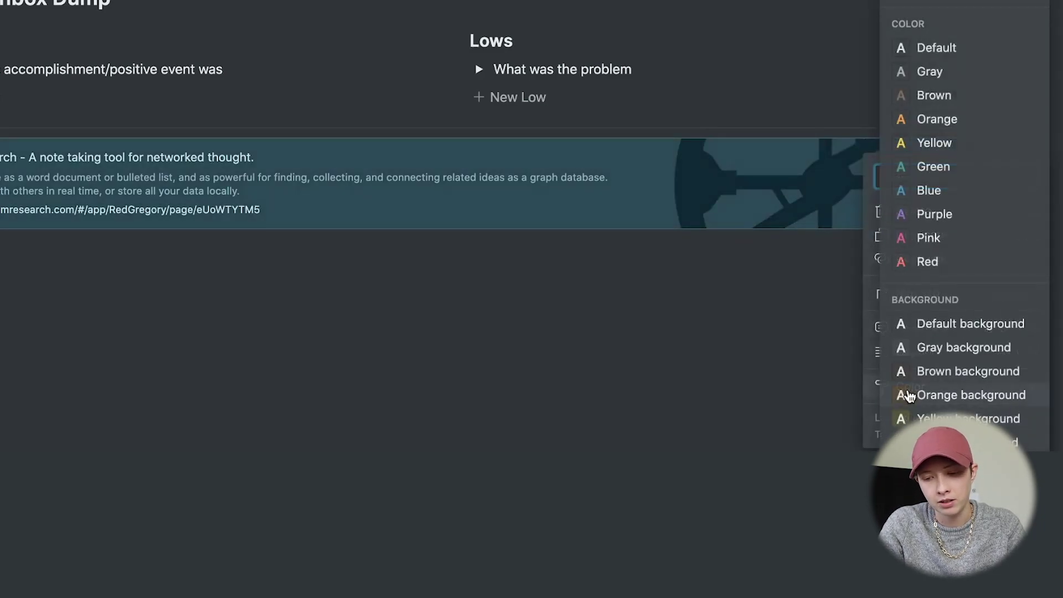
scroll(935, 373, "down", 3)
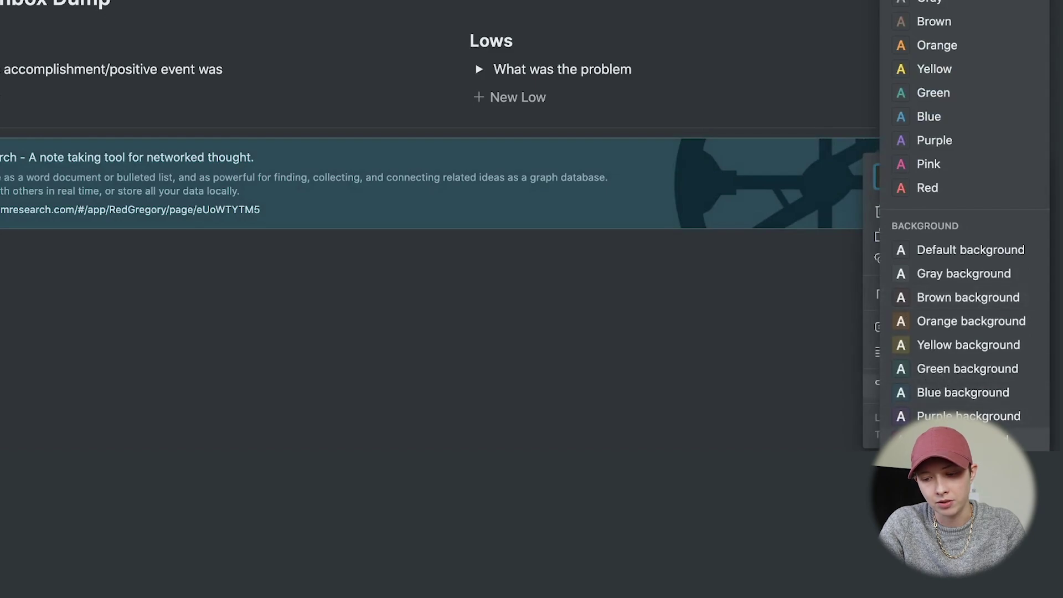
left_click(963, 463)
scroll(667, 470, "up", 4)
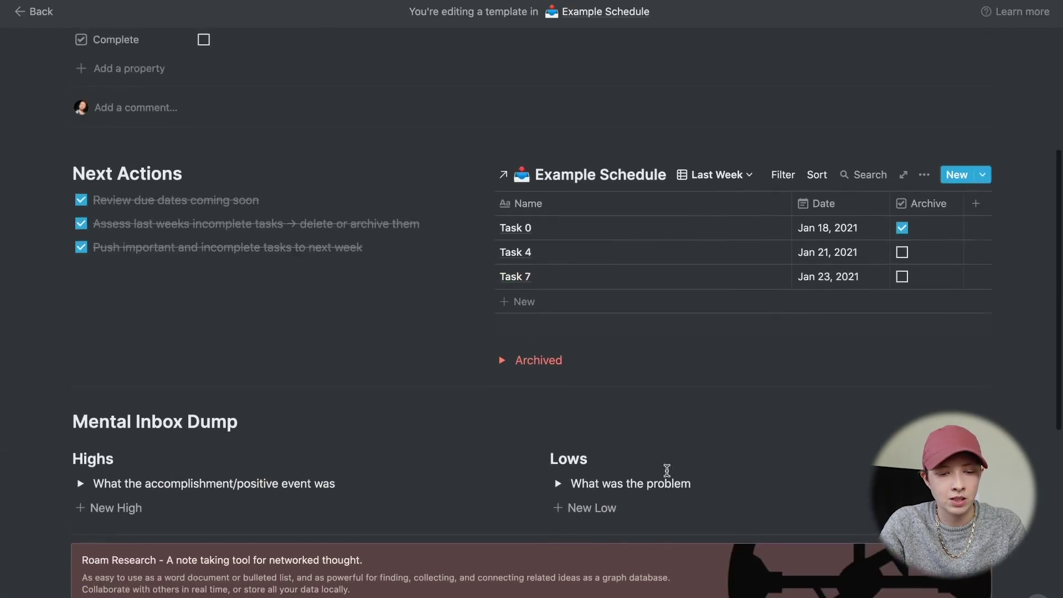
scroll(666, 470, "down", 3)
left_click(171, 506)
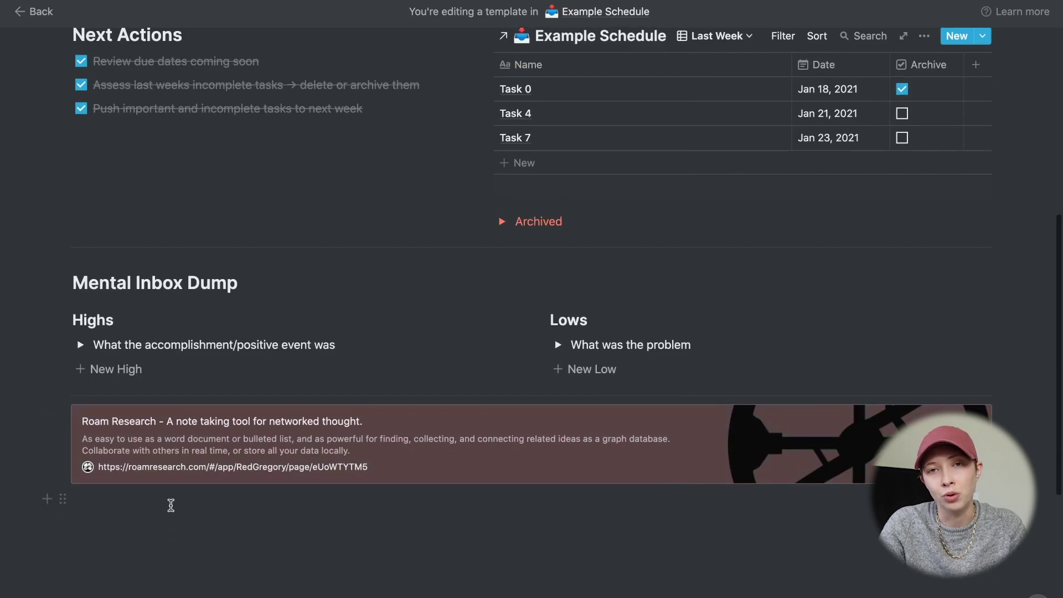
scroll(256, 496, "down", 3)
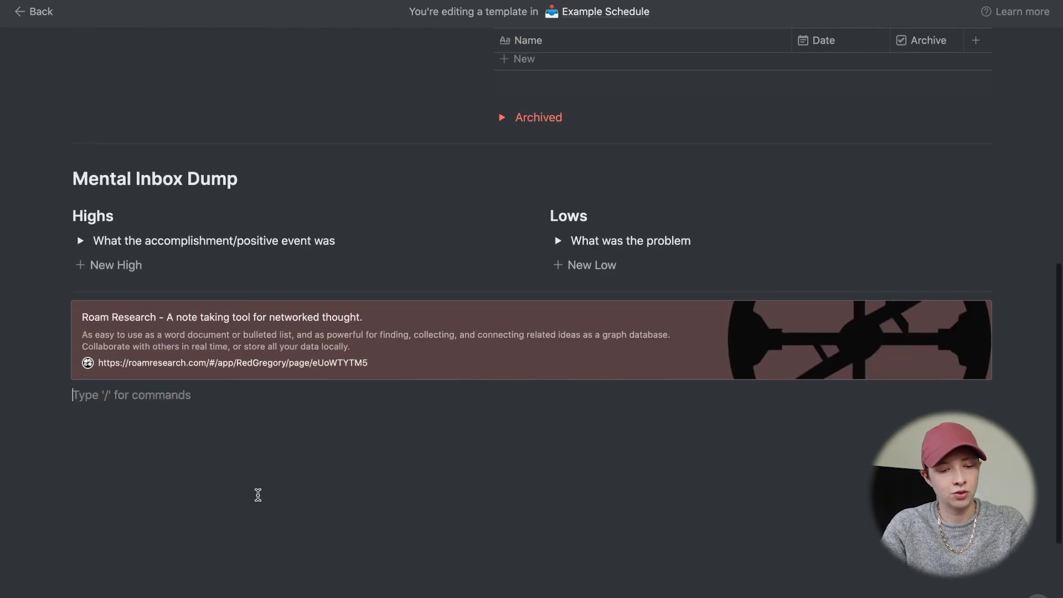
type("@")
type("new")
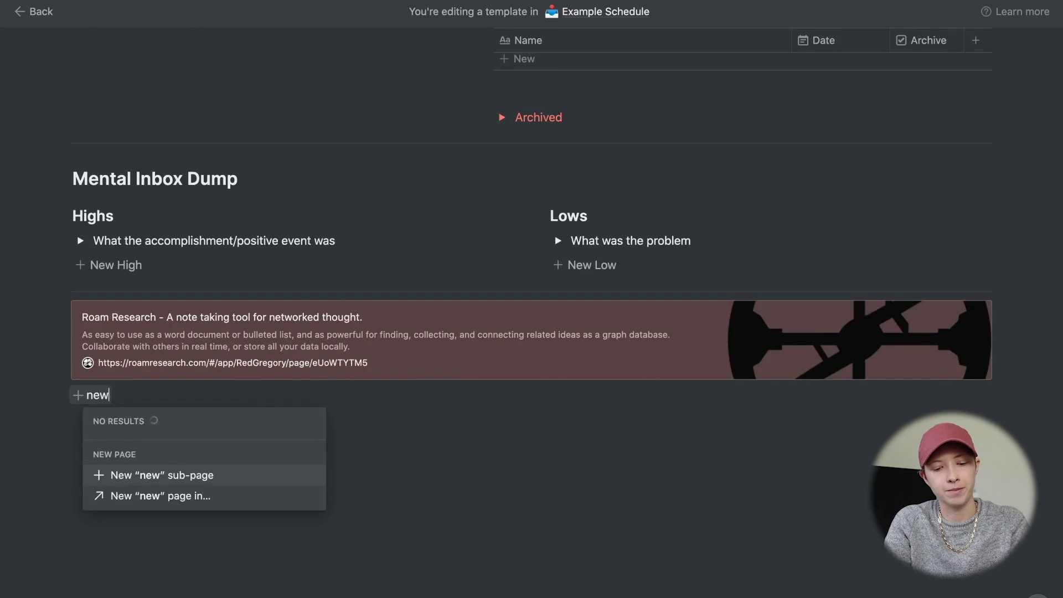
type("sletter")
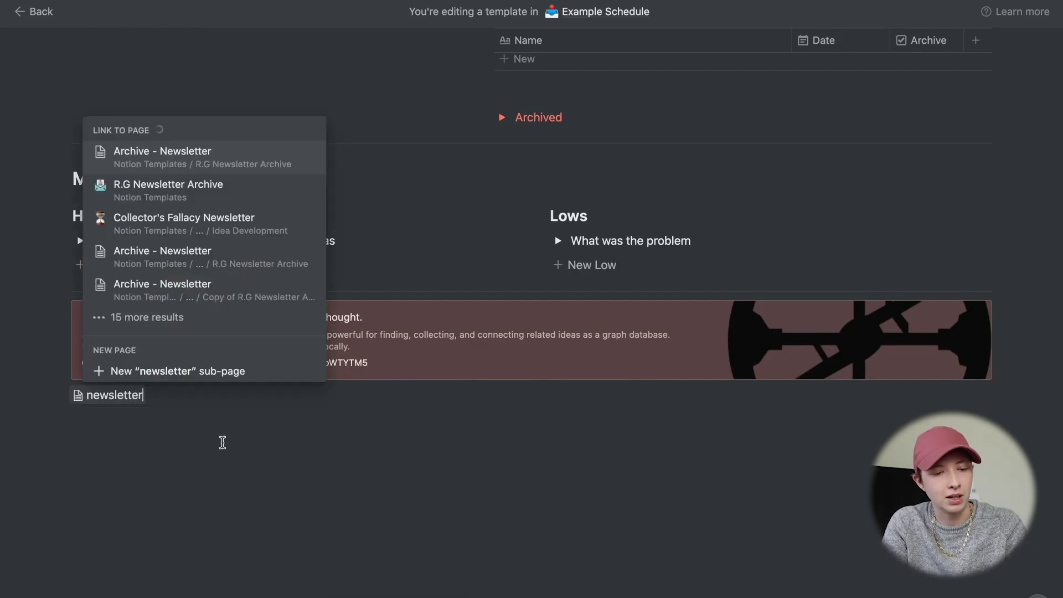
left_click(173, 191)
left_click(202, 477)
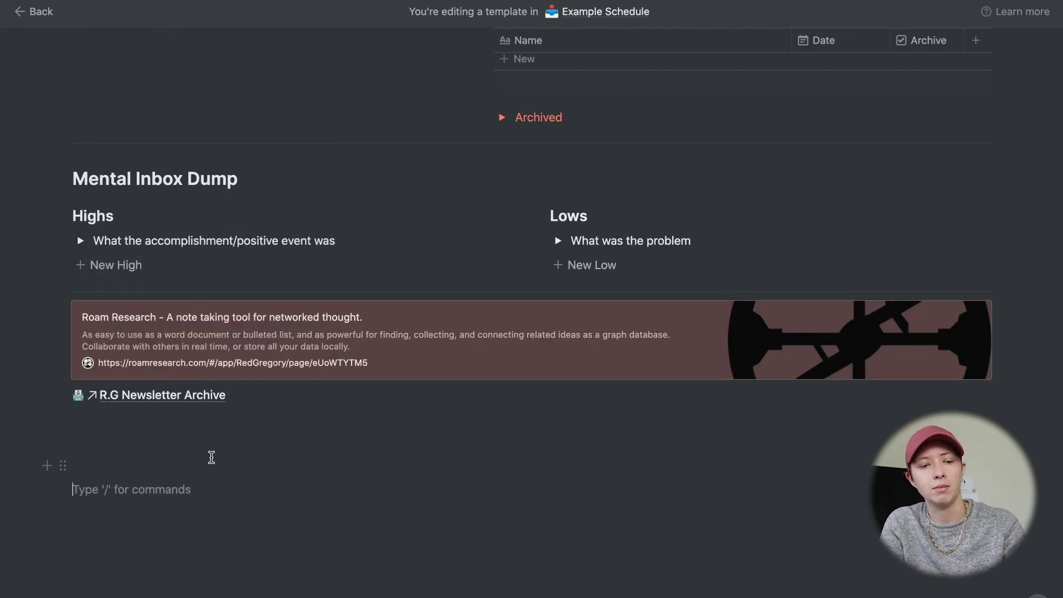
scroll(211, 456, "up", 10)
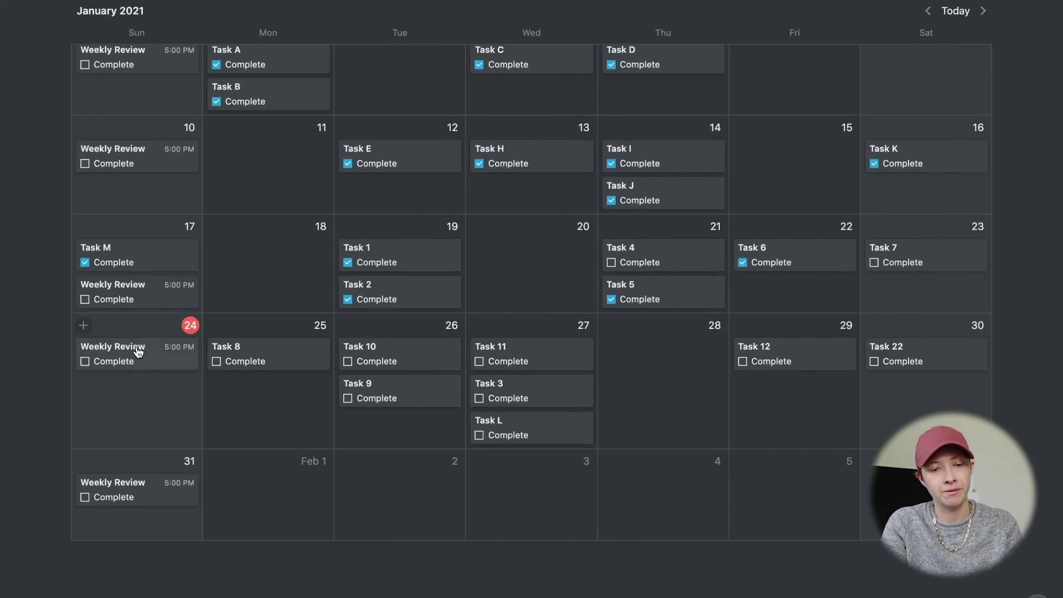
- Open the Jan 24 entry as a page, apply Weekly Review Template, and delete the empty block under Next Actions
left_click(138, 352)
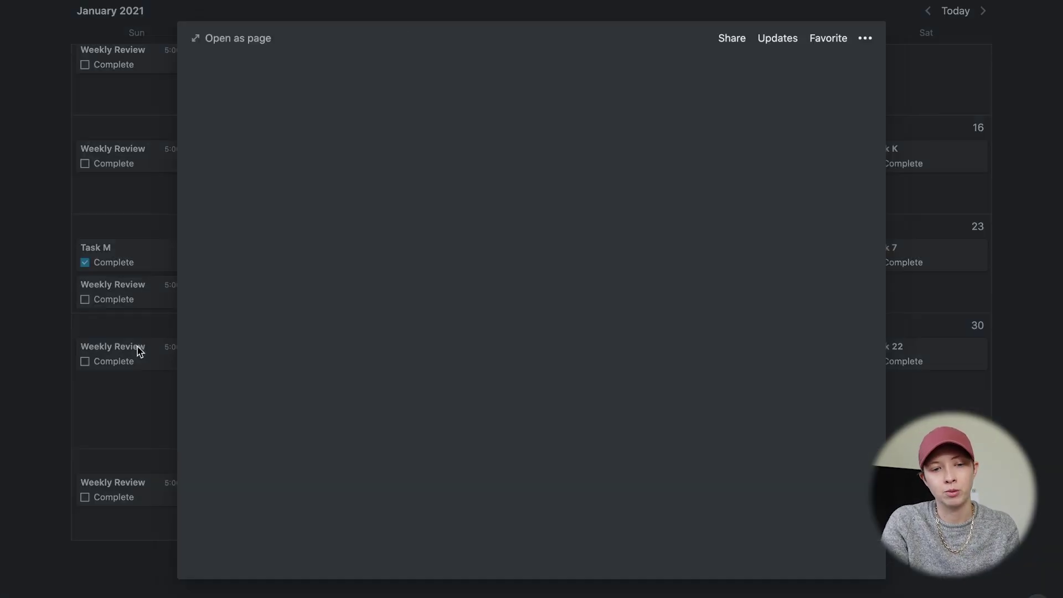
left_click(242, 38)
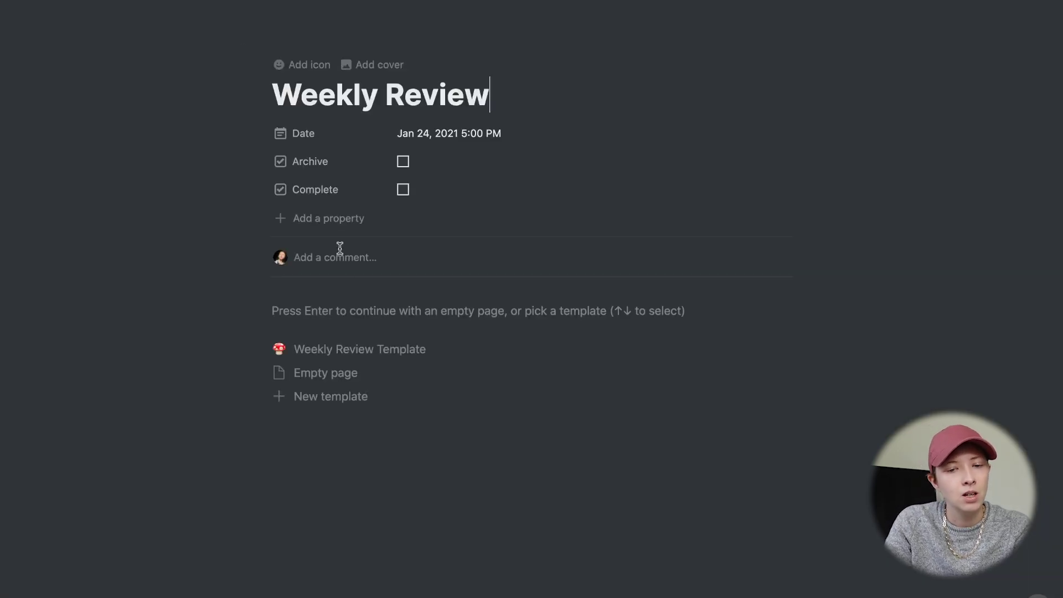
left_click(349, 350)
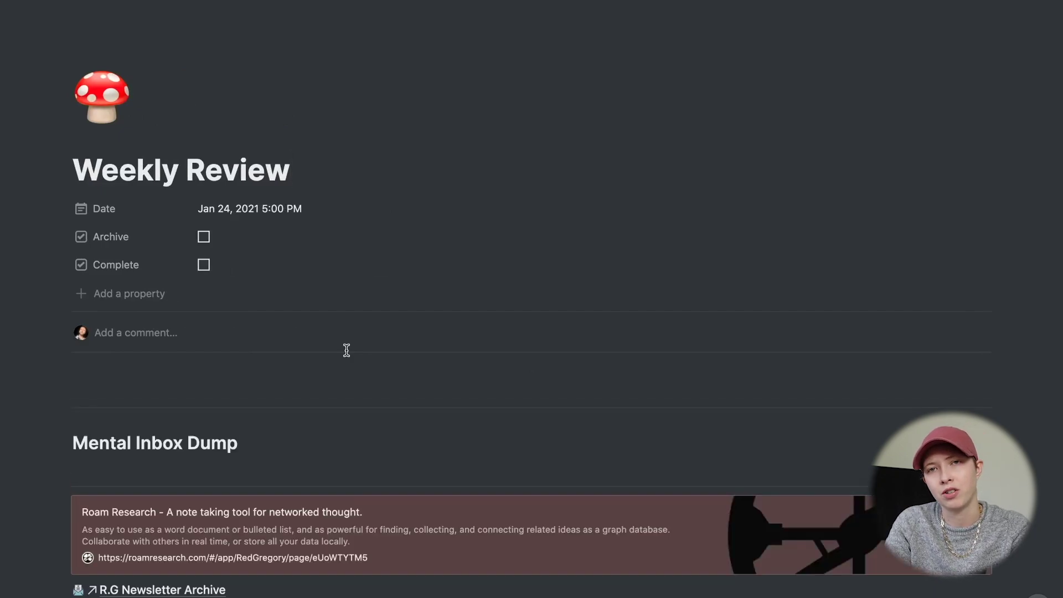
scroll(347, 350, "down", 6)
left_click(101, 115)
key("BackSpace")
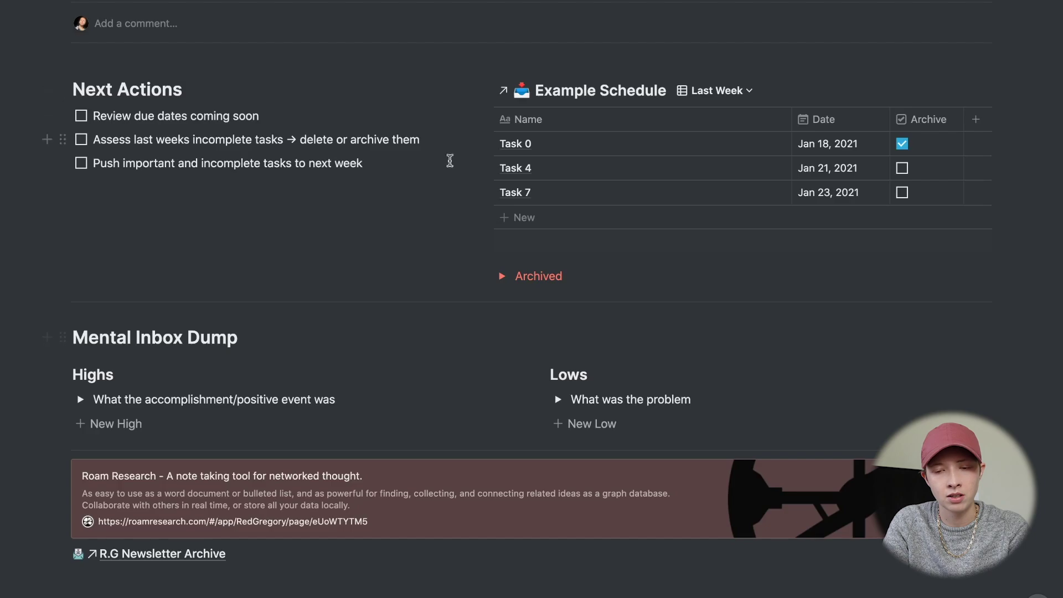
- Check the Example Schedule's Next Week and Last Week views and the Archived section
left_click(717, 90)
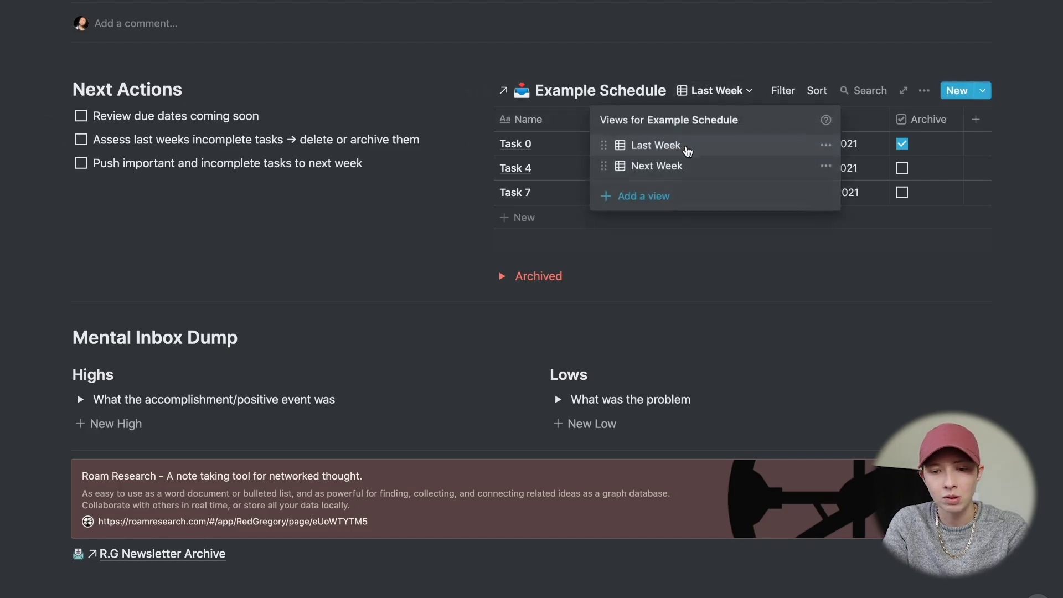
left_click(653, 165)
left_click(731, 88)
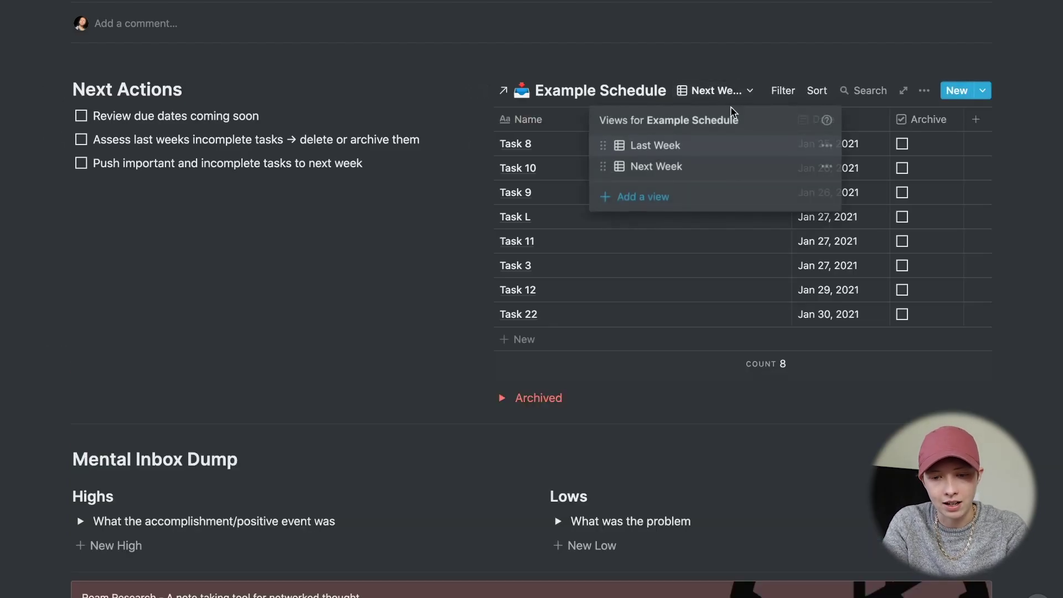
left_click(715, 149)
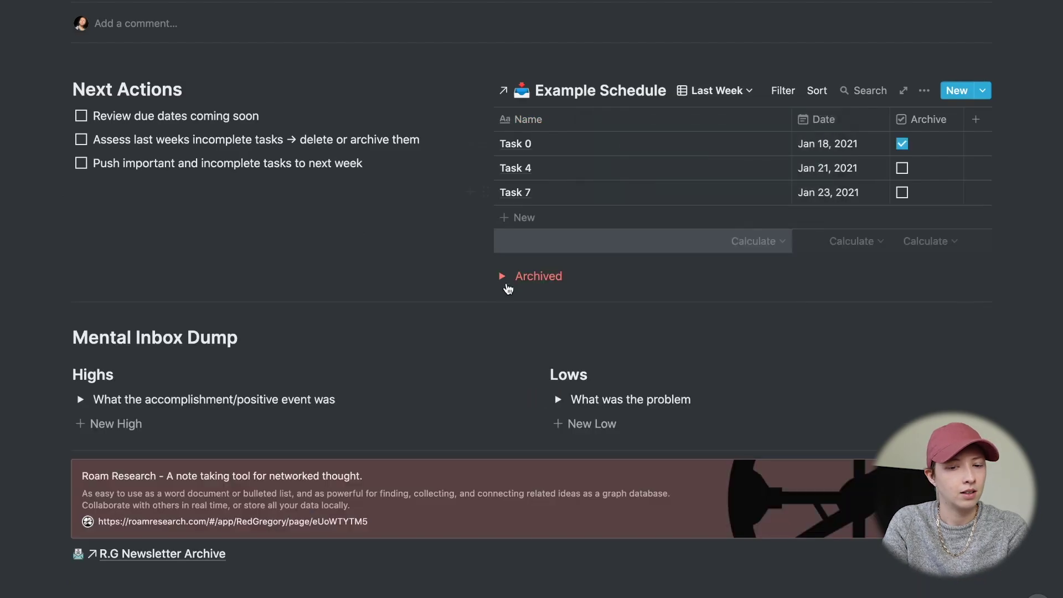
left_click(505, 282)
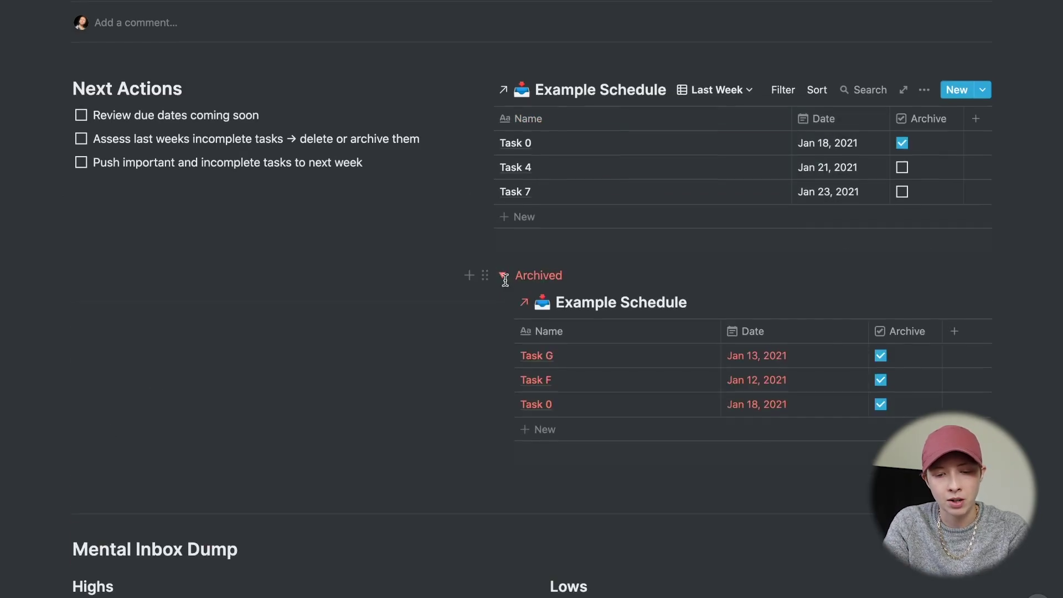
scroll(506, 285, "down", 2)
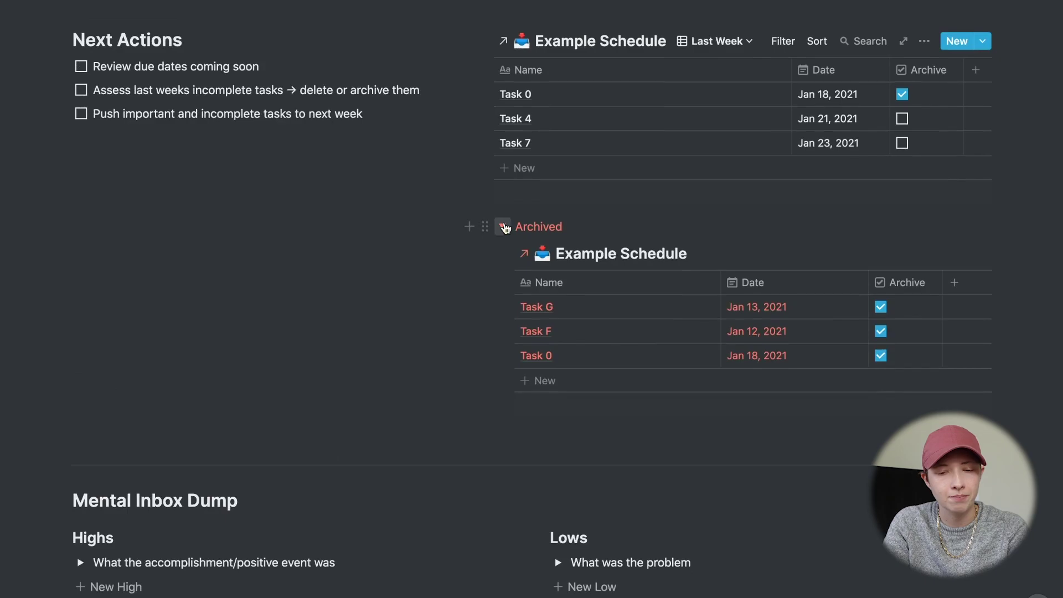
left_click(505, 227)
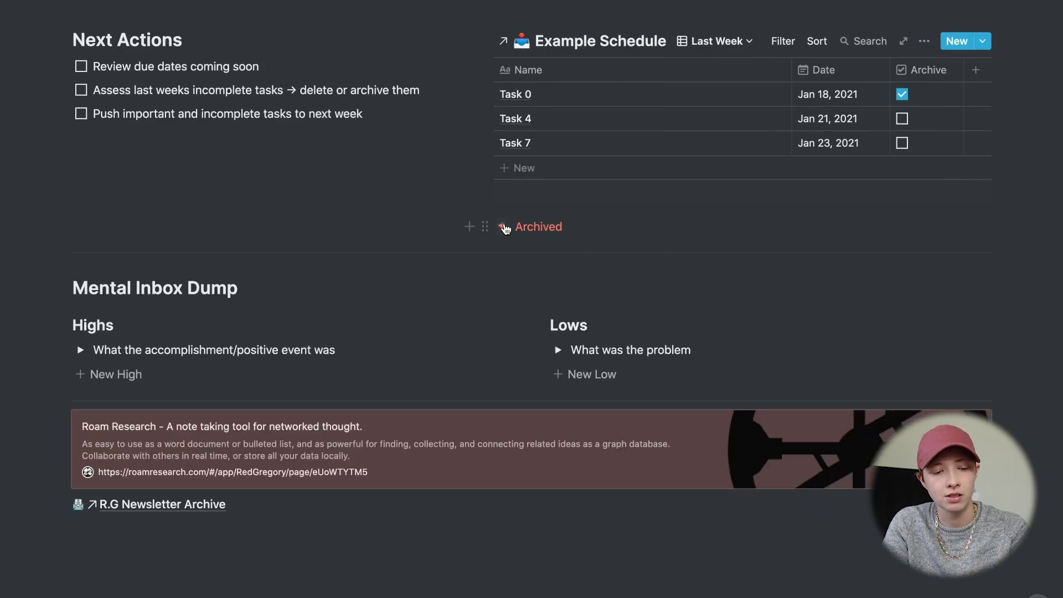
scroll(423, 498, "down", 4)
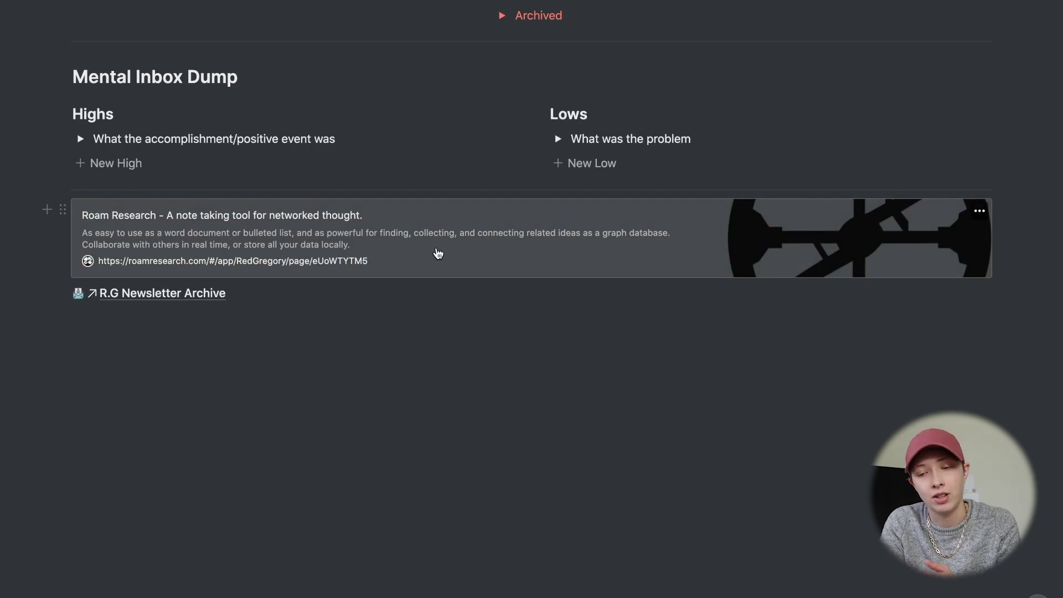
scroll(438, 253, "up", 5)
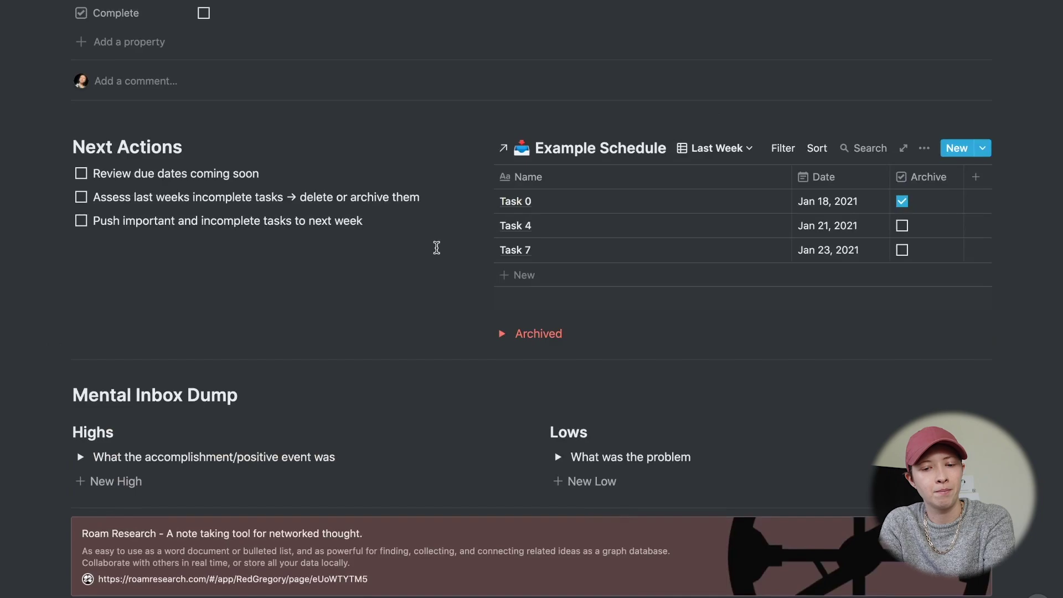
scroll(437, 248, "down", 3)
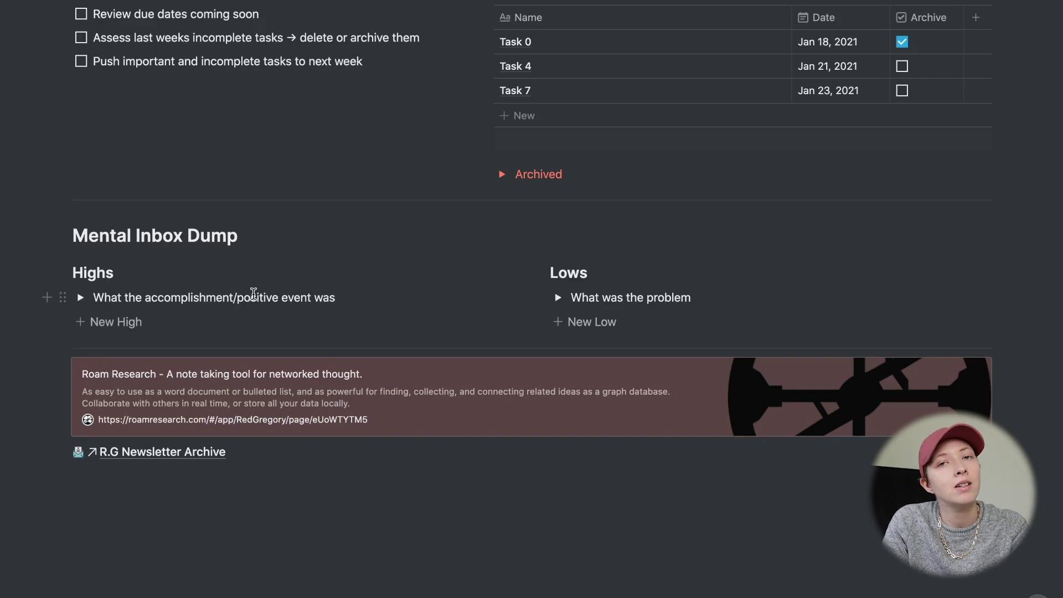
- Return to the Example Schedule calendar and tick Complete on the Jan 24 Weekly Review card
scroll(254, 293, "up", 15)
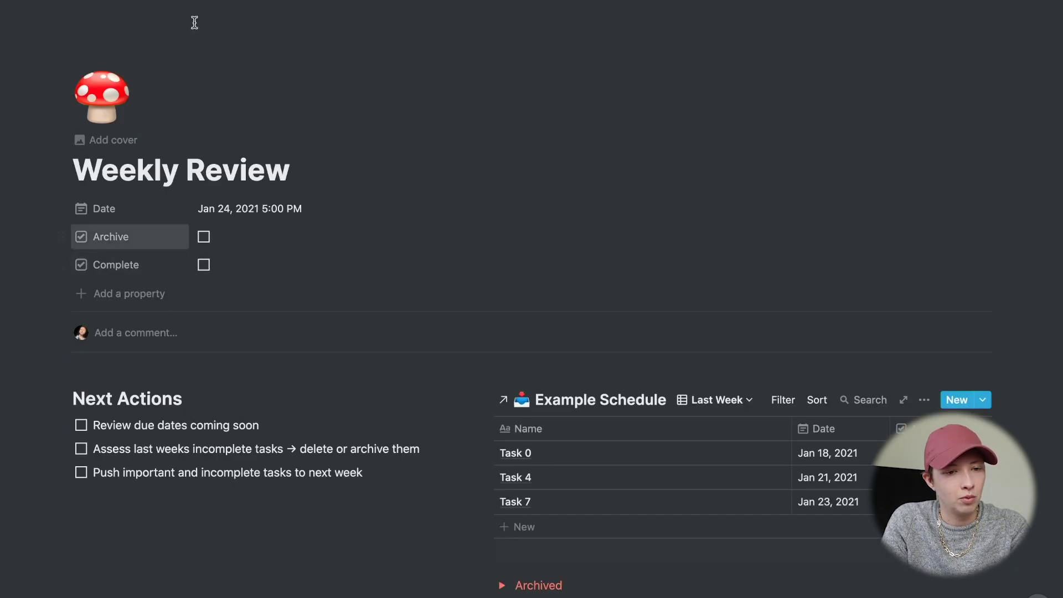
key("super+bracketleft")
scroll(207, 285, "down", 7)
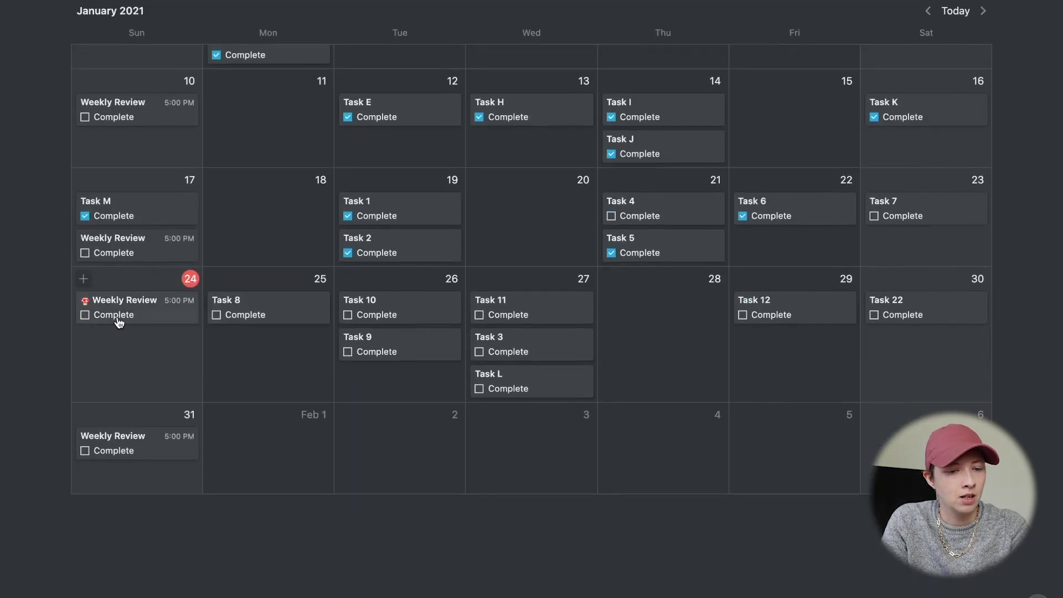
left_click(85, 315)
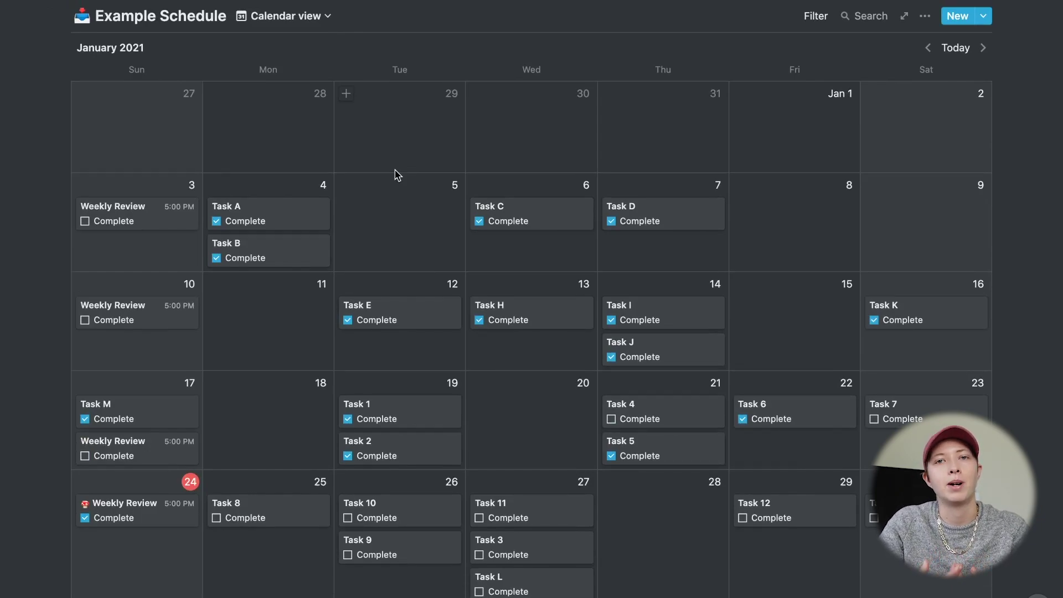
scroll(451, 375, "down", 3)
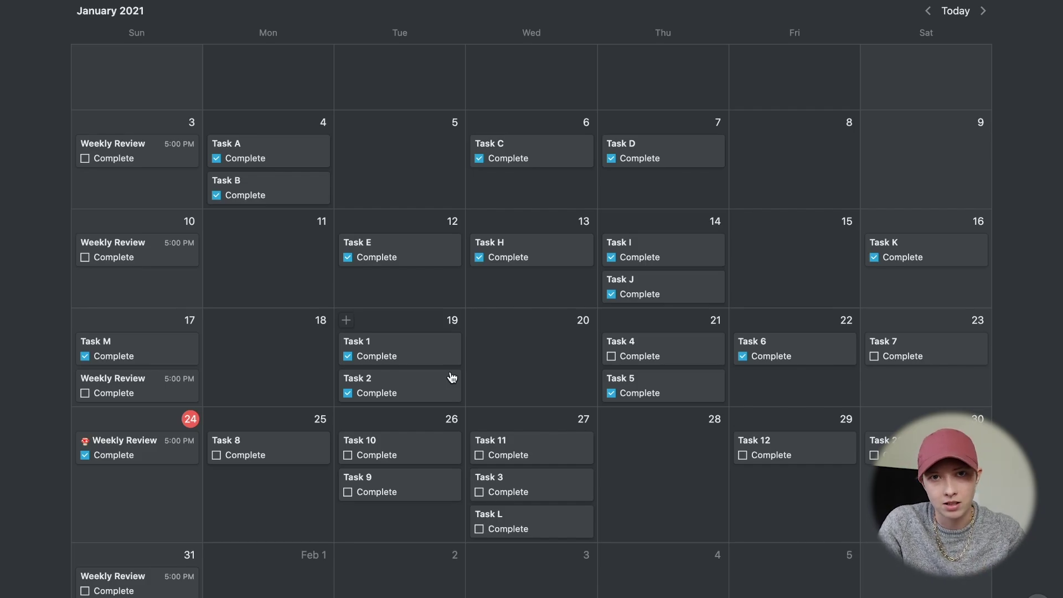
scroll(451, 375, "down", 3)
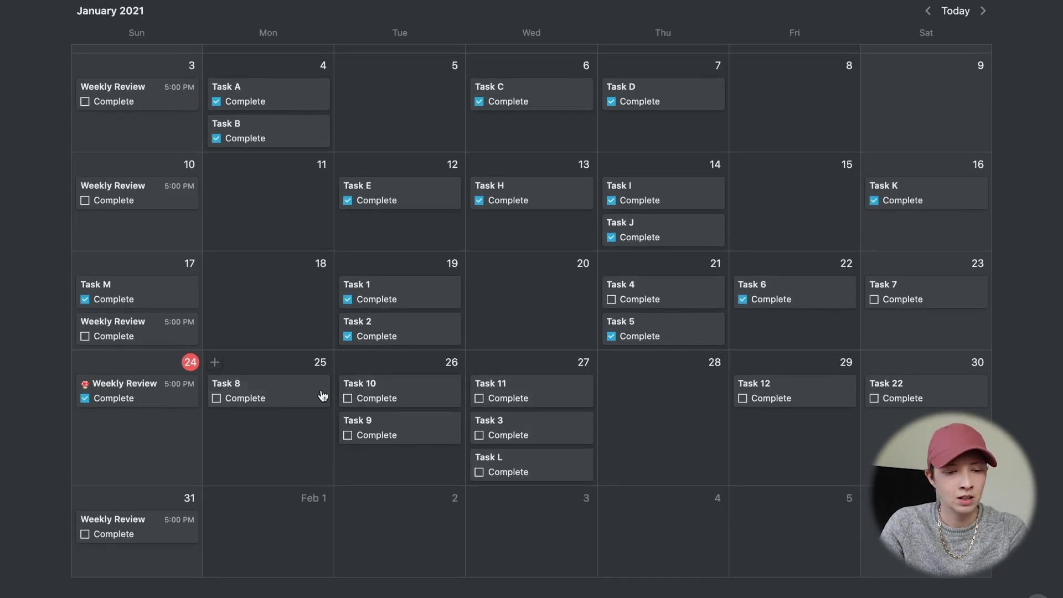
- Stretch Task 8's calendar card from Jan 25 through Wednesday Jan 27
left_click_drag(328, 393, 555, 403)
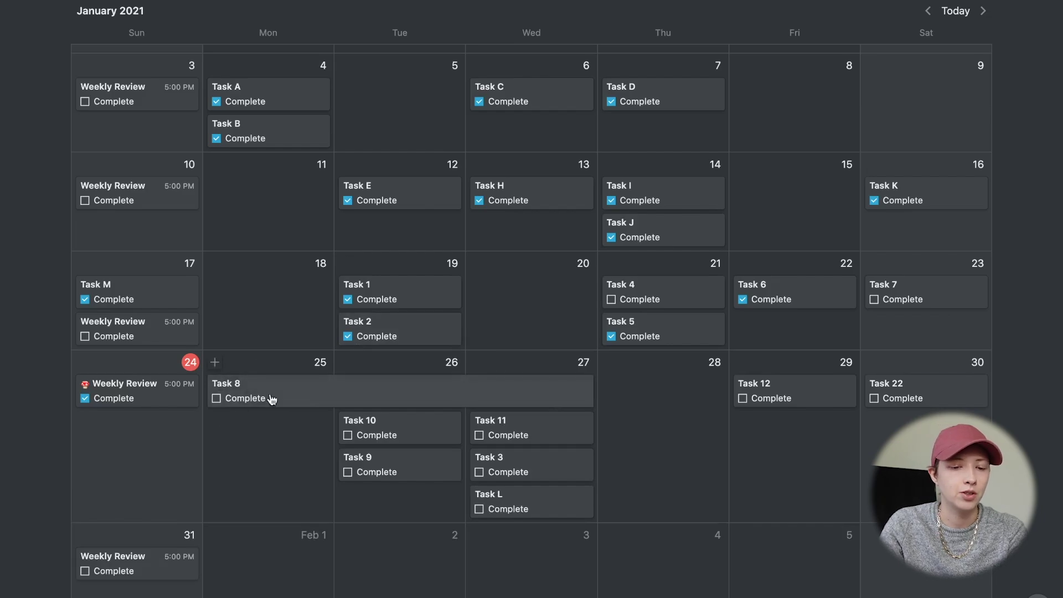